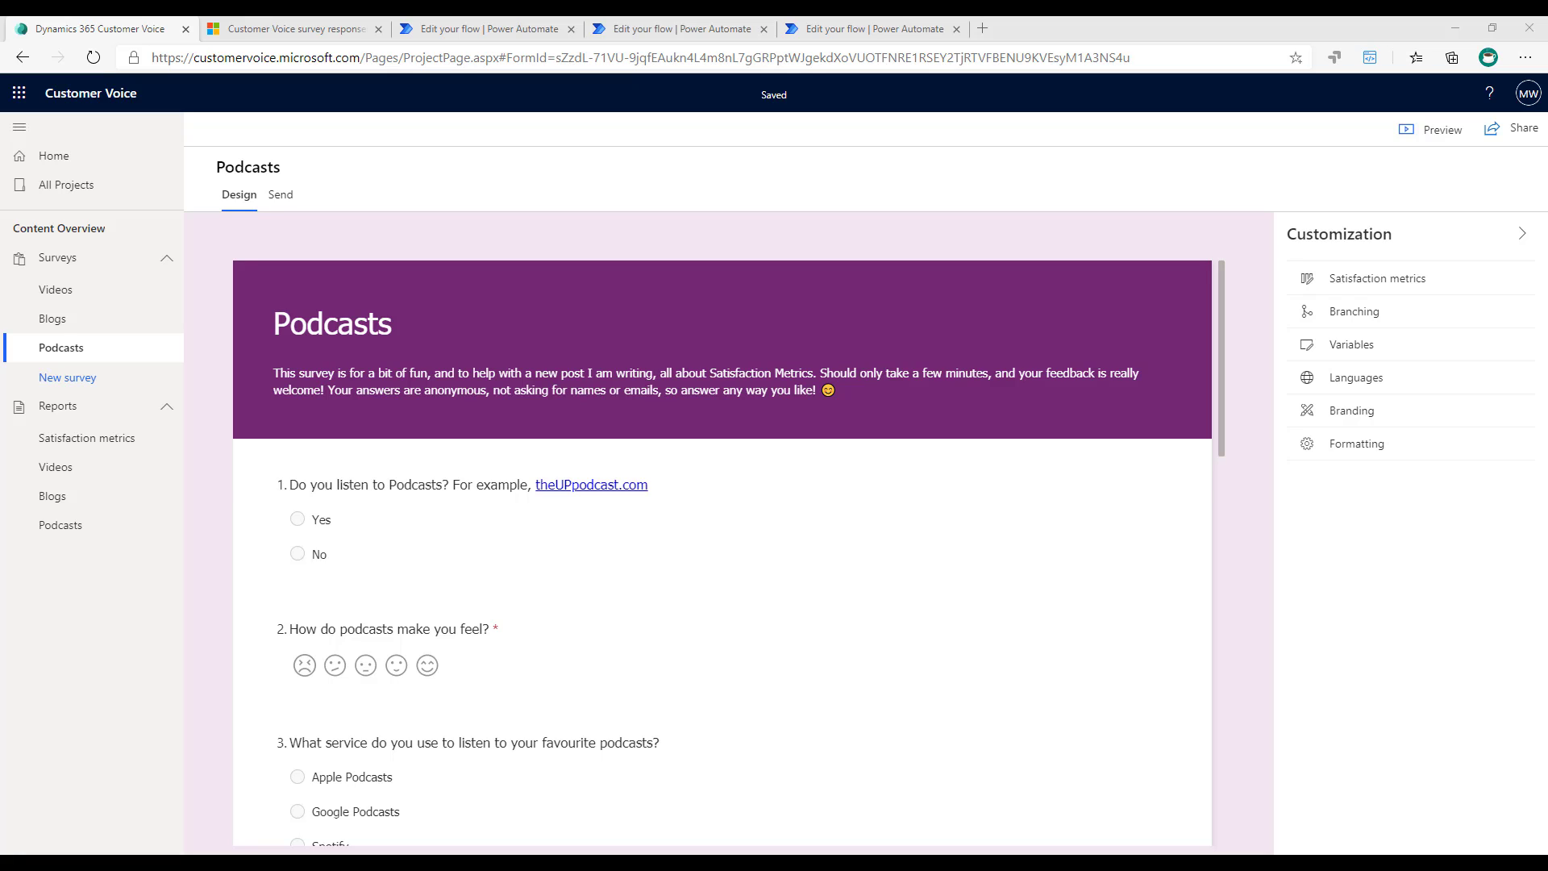
Step: Review the satisfaction metrics defined for the Podcasts survey and close the list
{"action": "left_click", "coordinate": [1365, 280]}
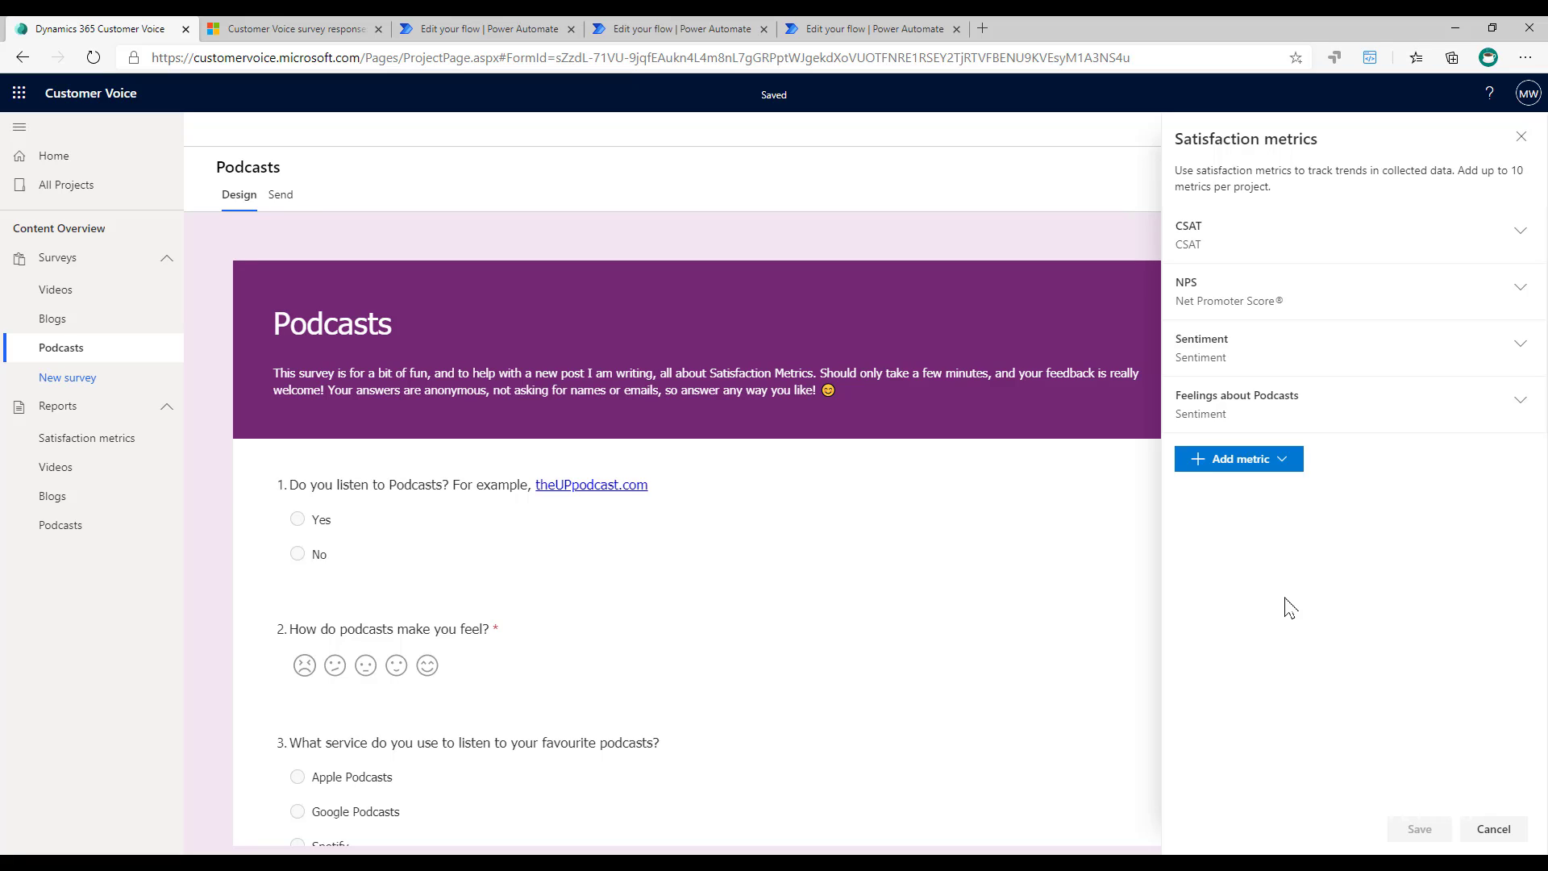
{"action": "left_click", "coordinate": [1014, 252]}
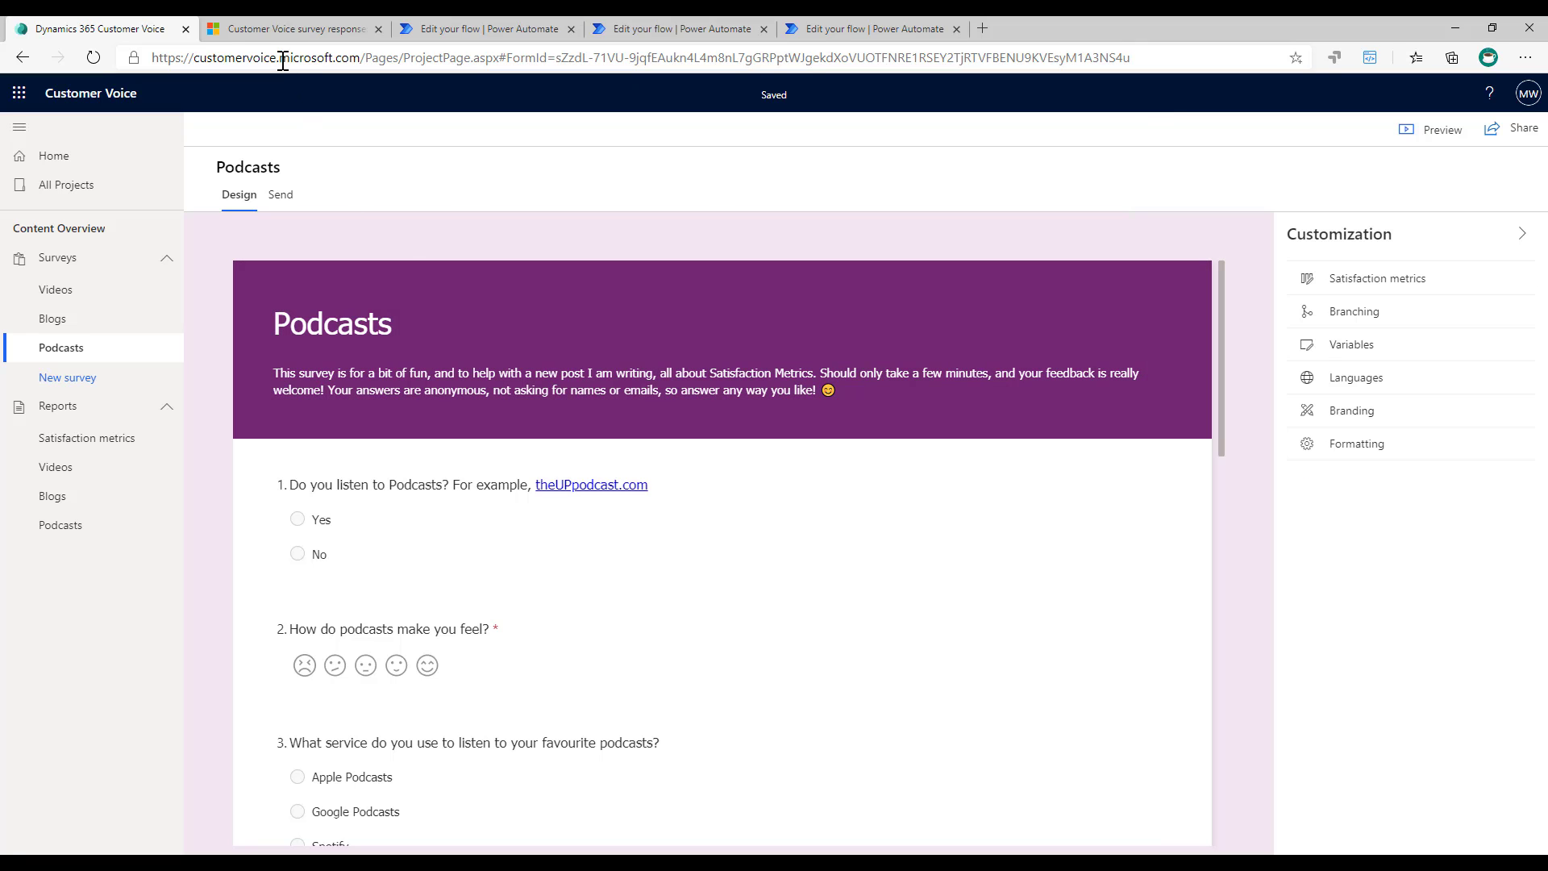
Step: Switch to the Dynamics 365 survey response record and examine the JSON in its Satisfaction metric value field
{"action": "left_click", "coordinate": [278, 29]}
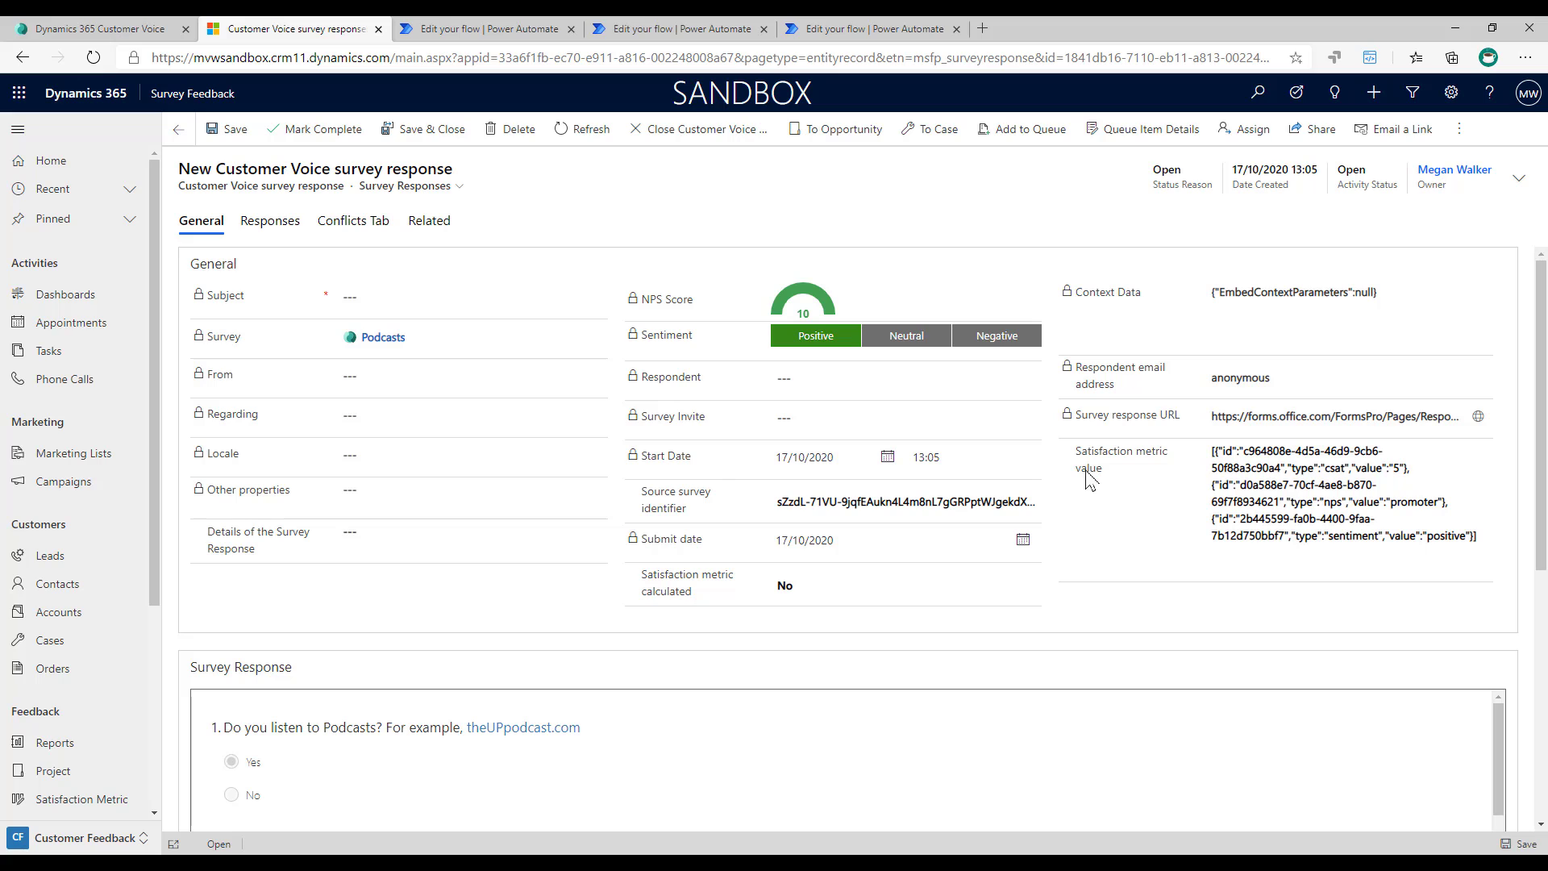
{"action": "left_click", "coordinate": [1479, 537]}
{"action": "left_click_drag", "start_coordinate": [1479, 537], "coordinate": [1174, 456]}
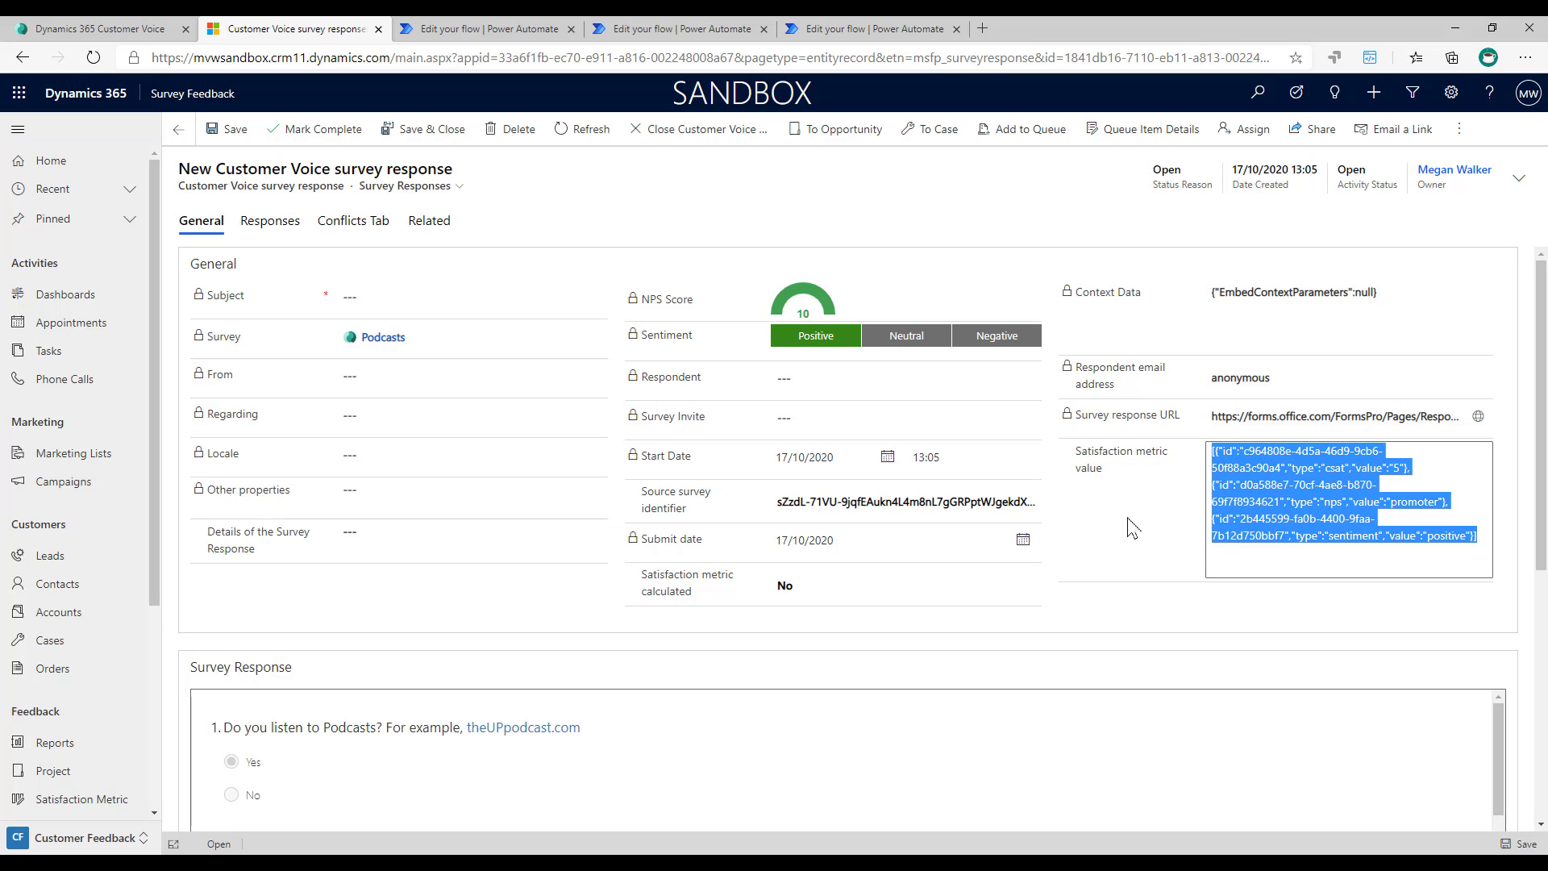
{"action": "left_click", "coordinate": [1402, 560]}
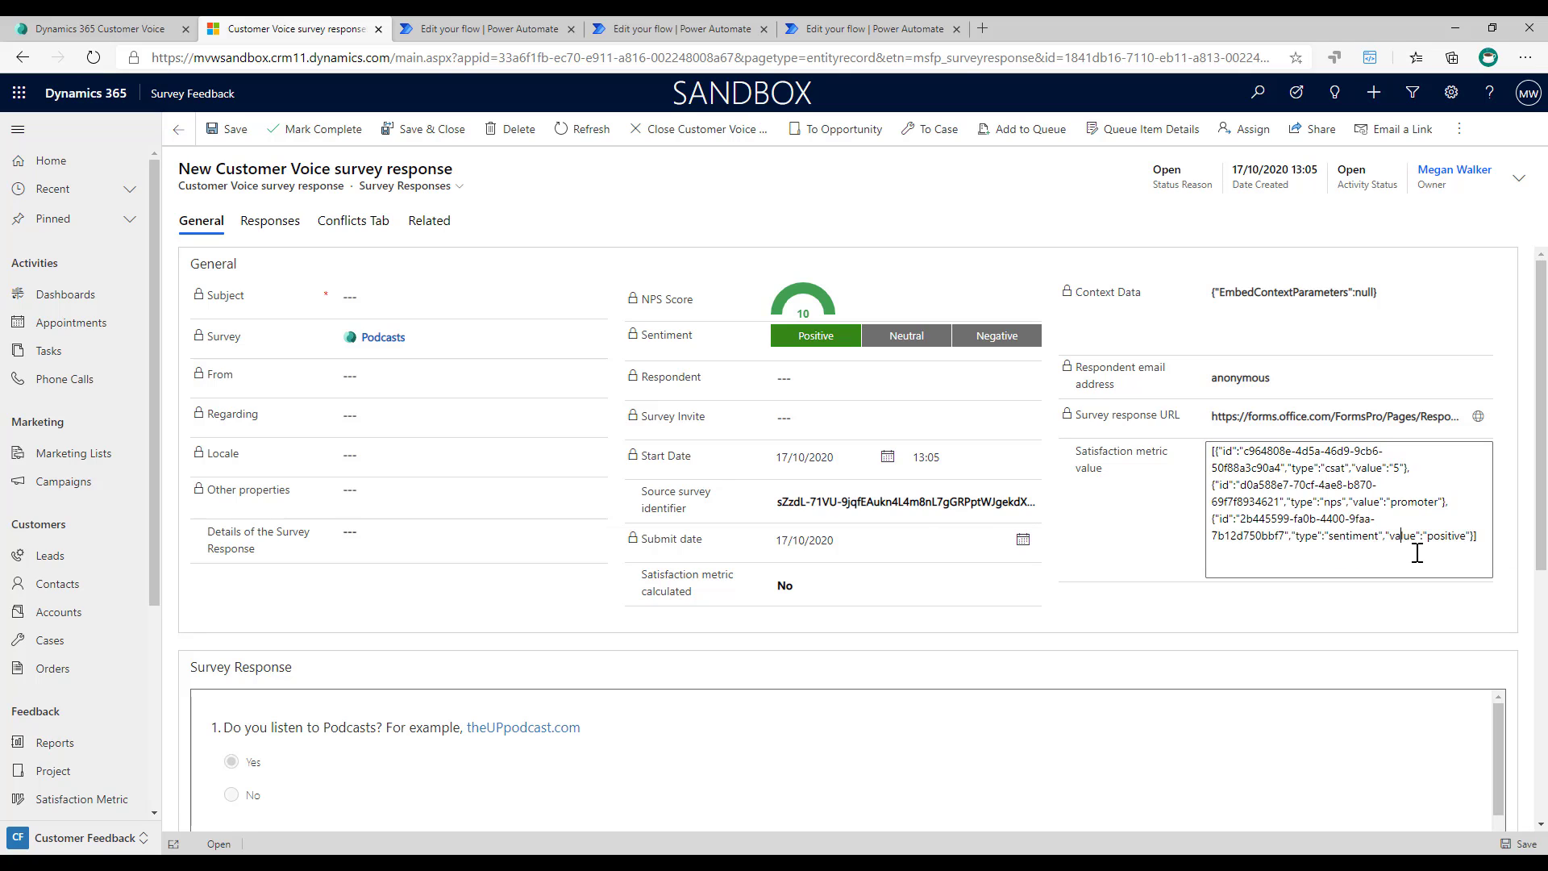
{"action": "left_click", "coordinate": [1136, 555]}
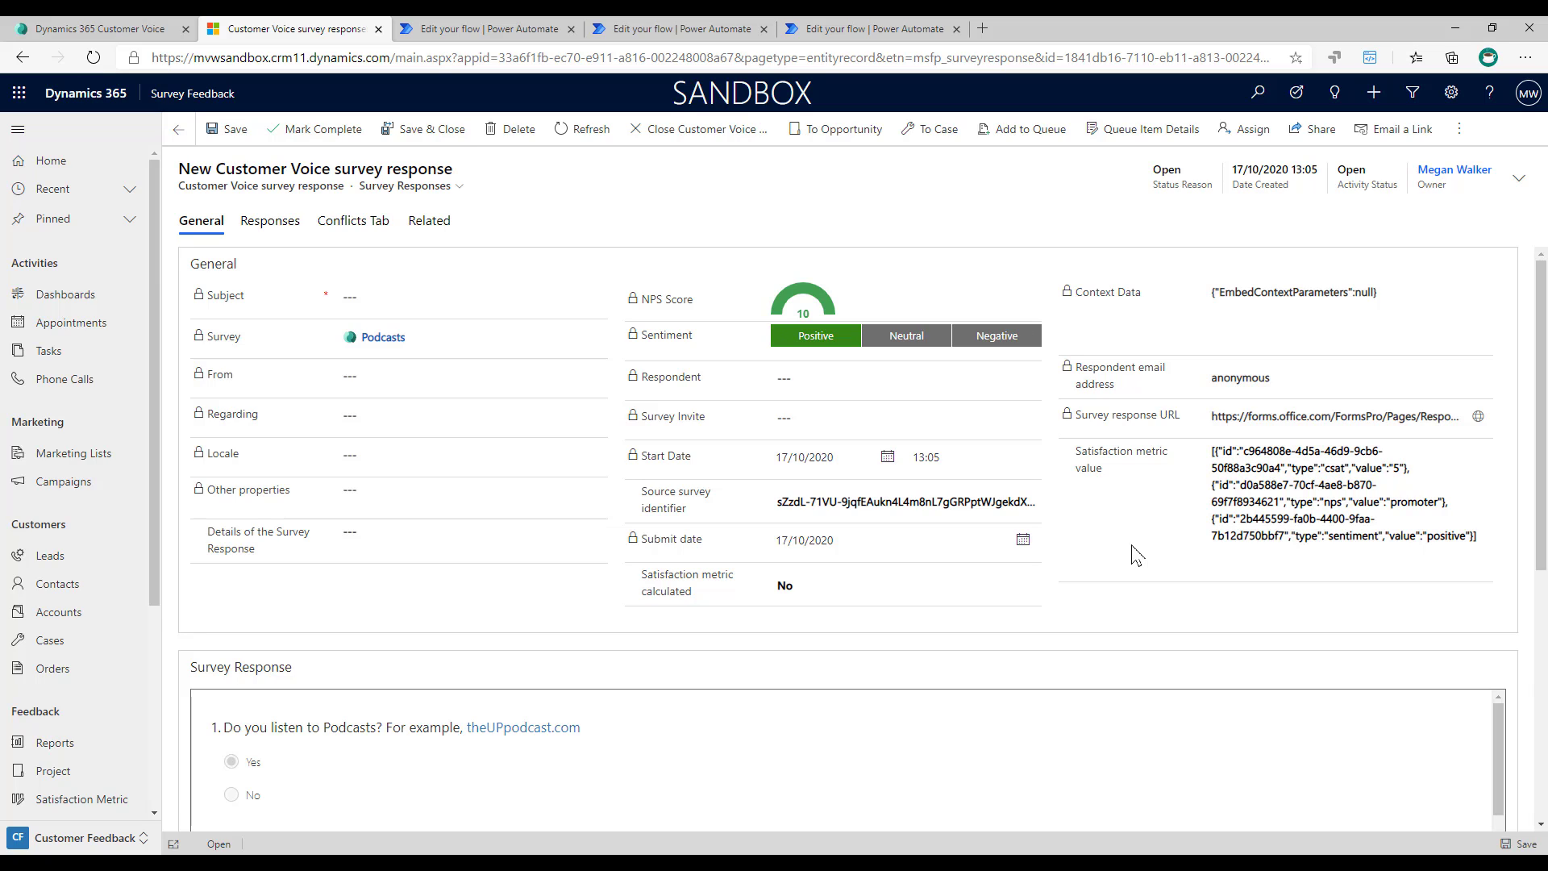
Step: In the Individual Satisfaction Metrics Notification flow in Power Automate, set the trigger's entity name to Customer Voice survey responses
{"action": "left_click", "coordinate": [417, 27]}
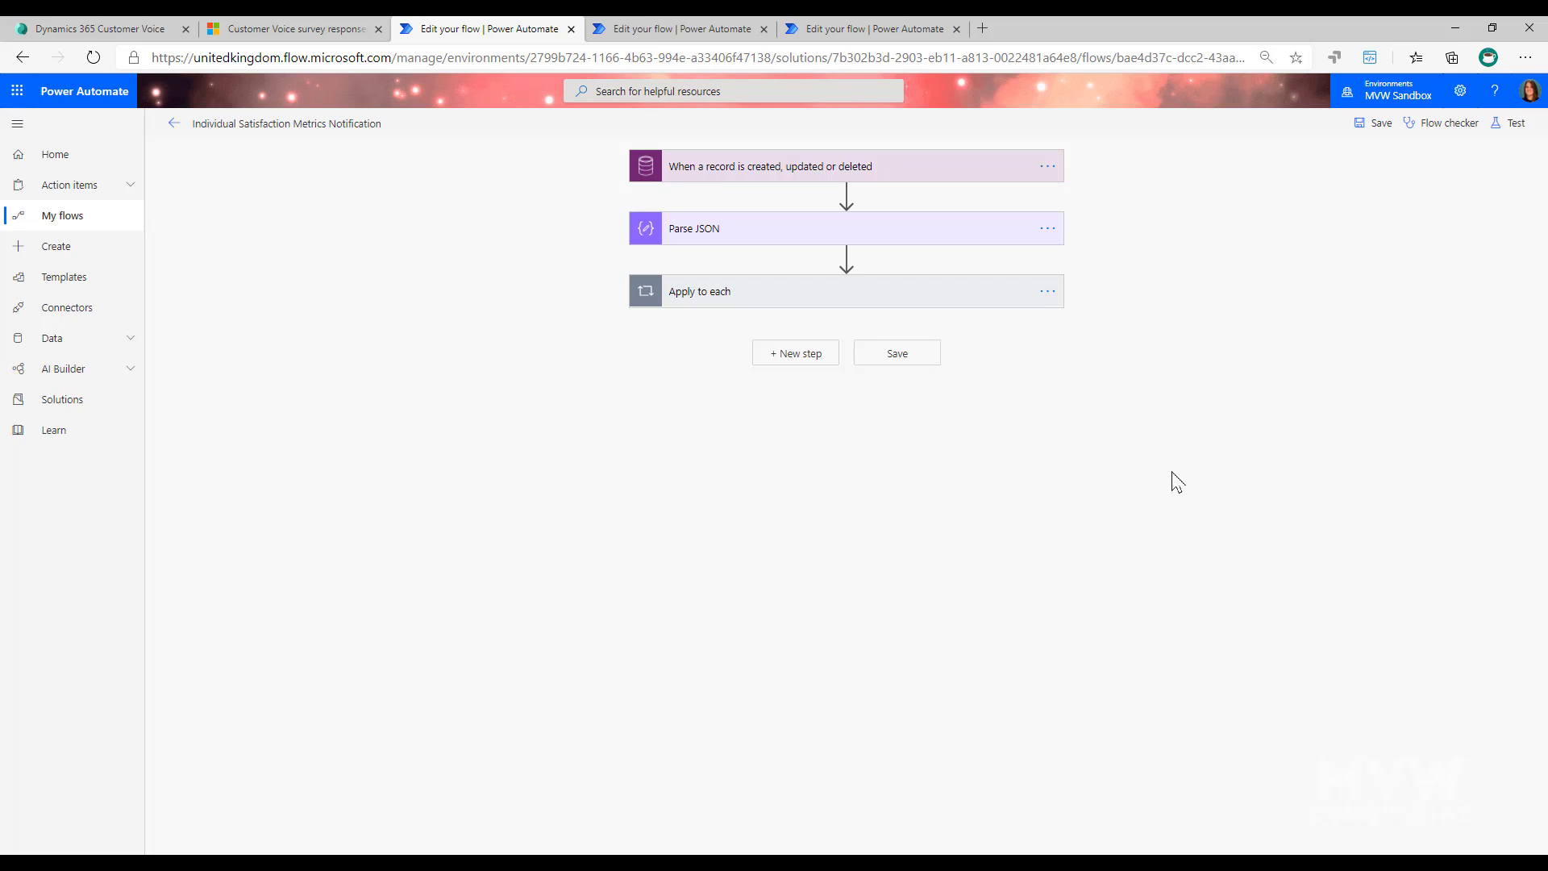
{"action": "left_click", "coordinate": [916, 166]}
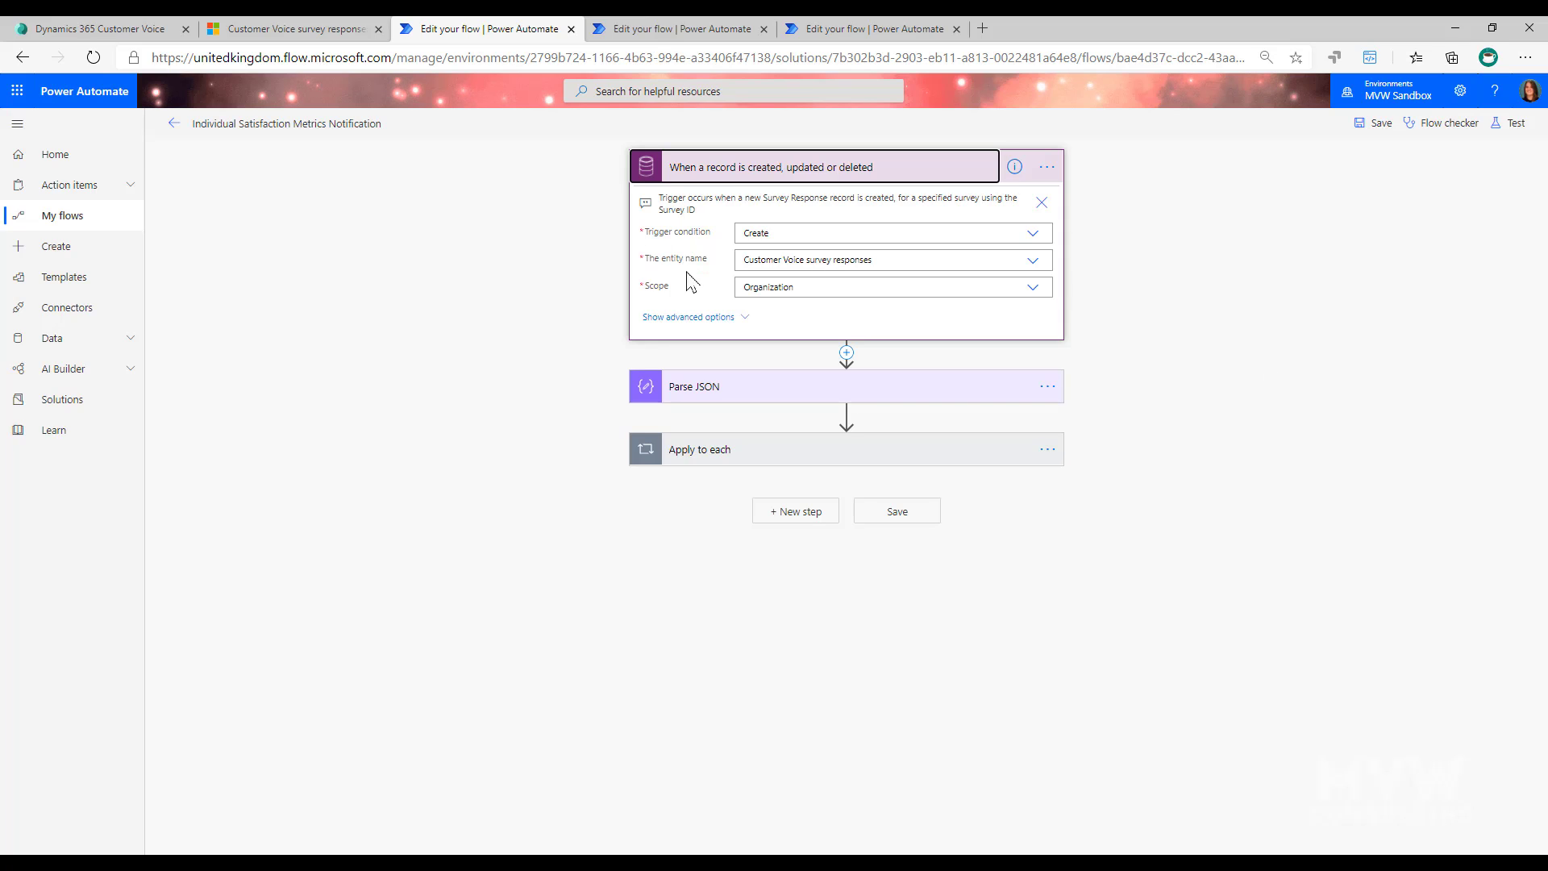
{"action": "left_click", "coordinate": [1033, 260]}
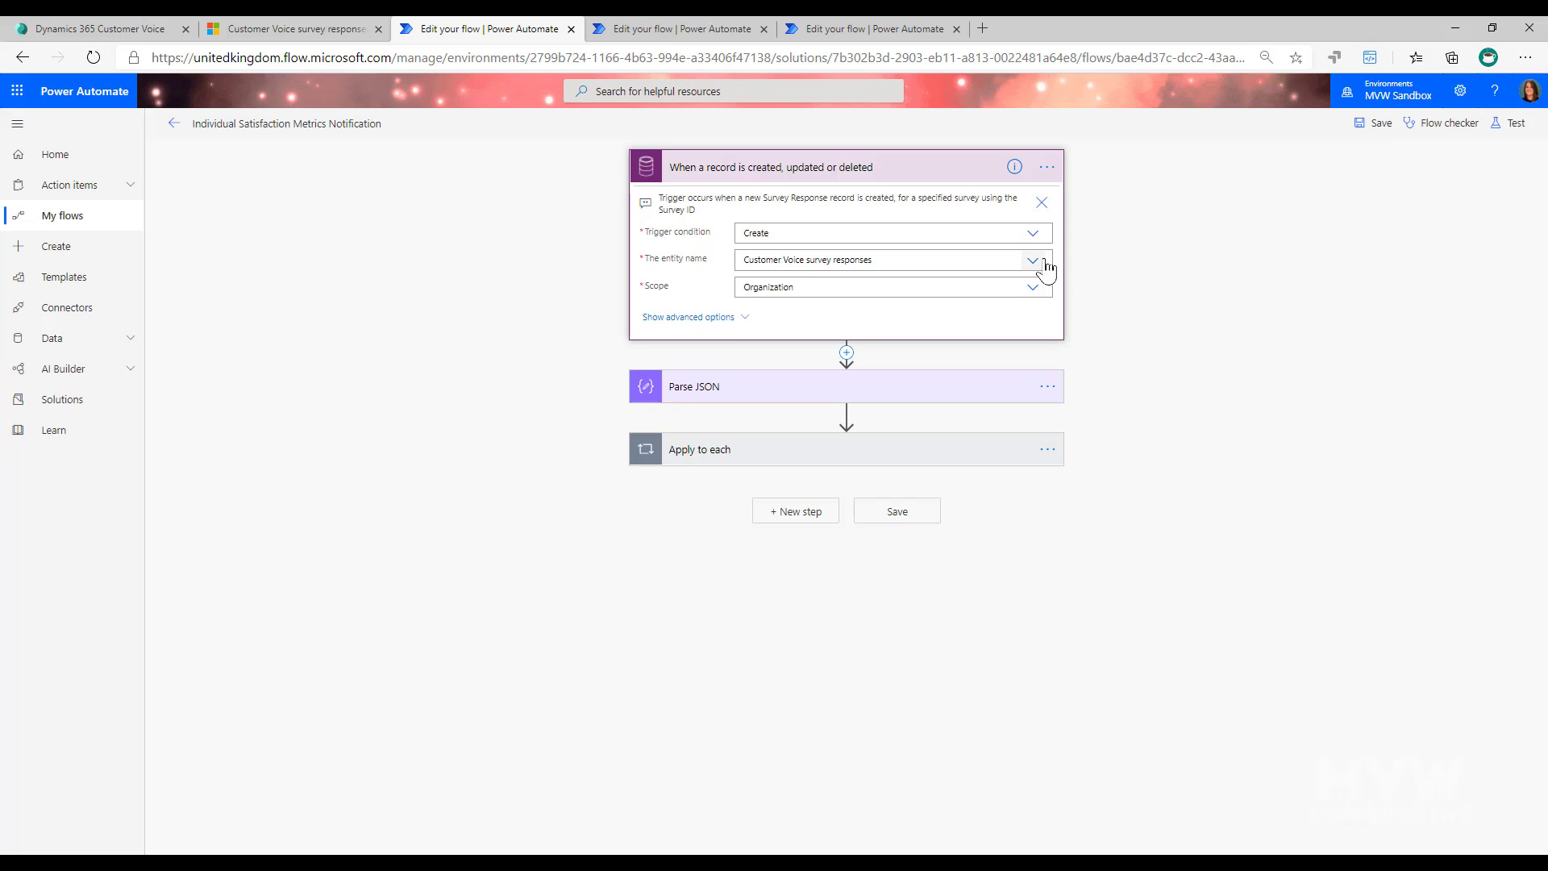
{"action": "left_click_drag", "start_coordinate": [957, 255], "coordinate": [612, 266]}
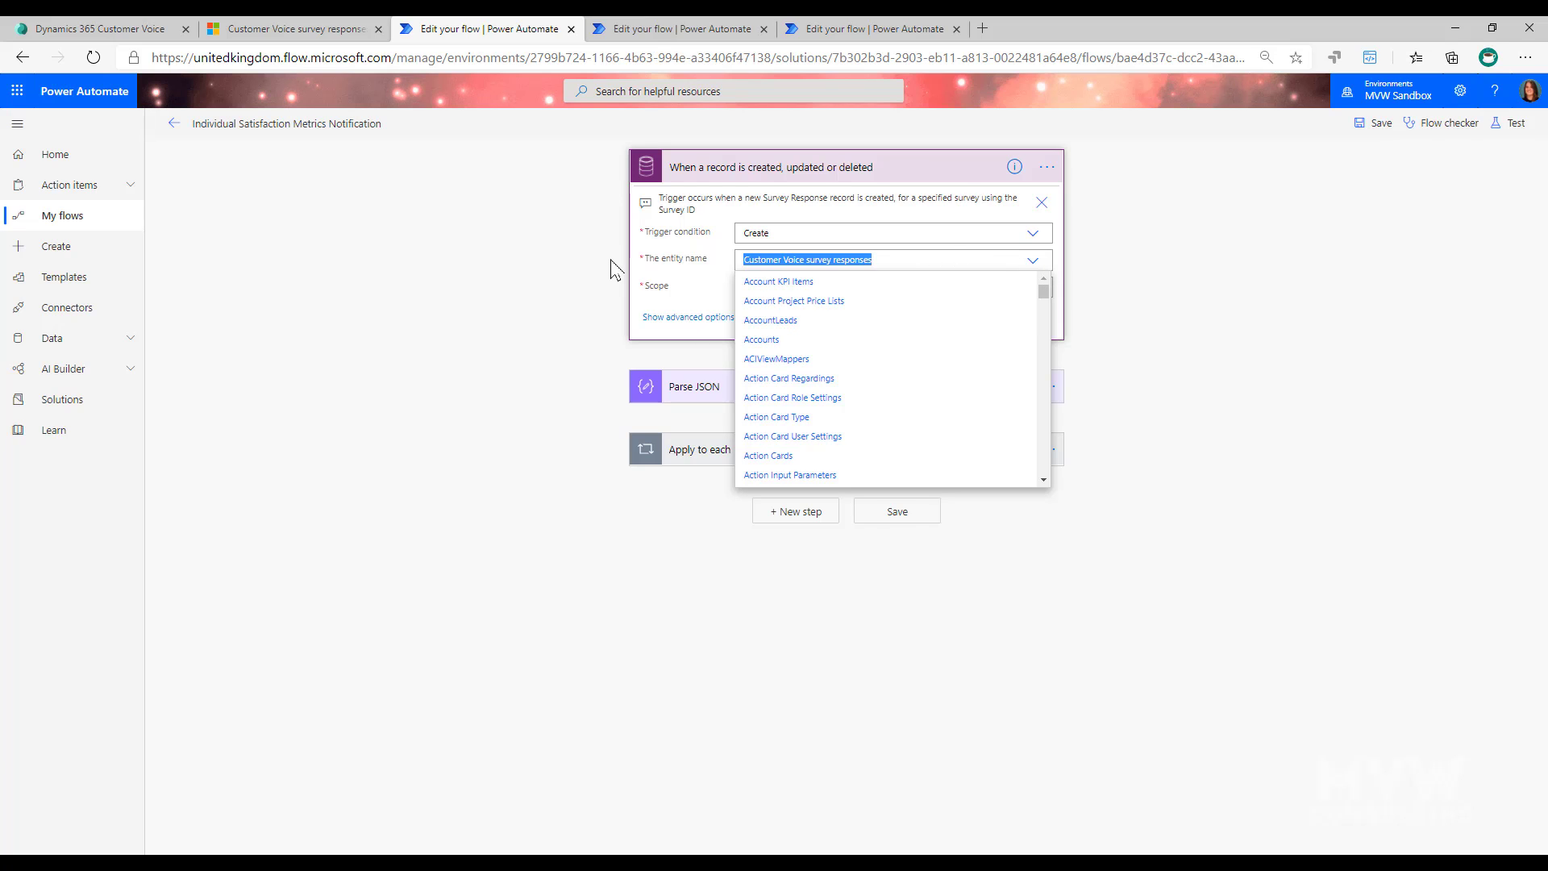
{"action": "type", "text": "CUST"}
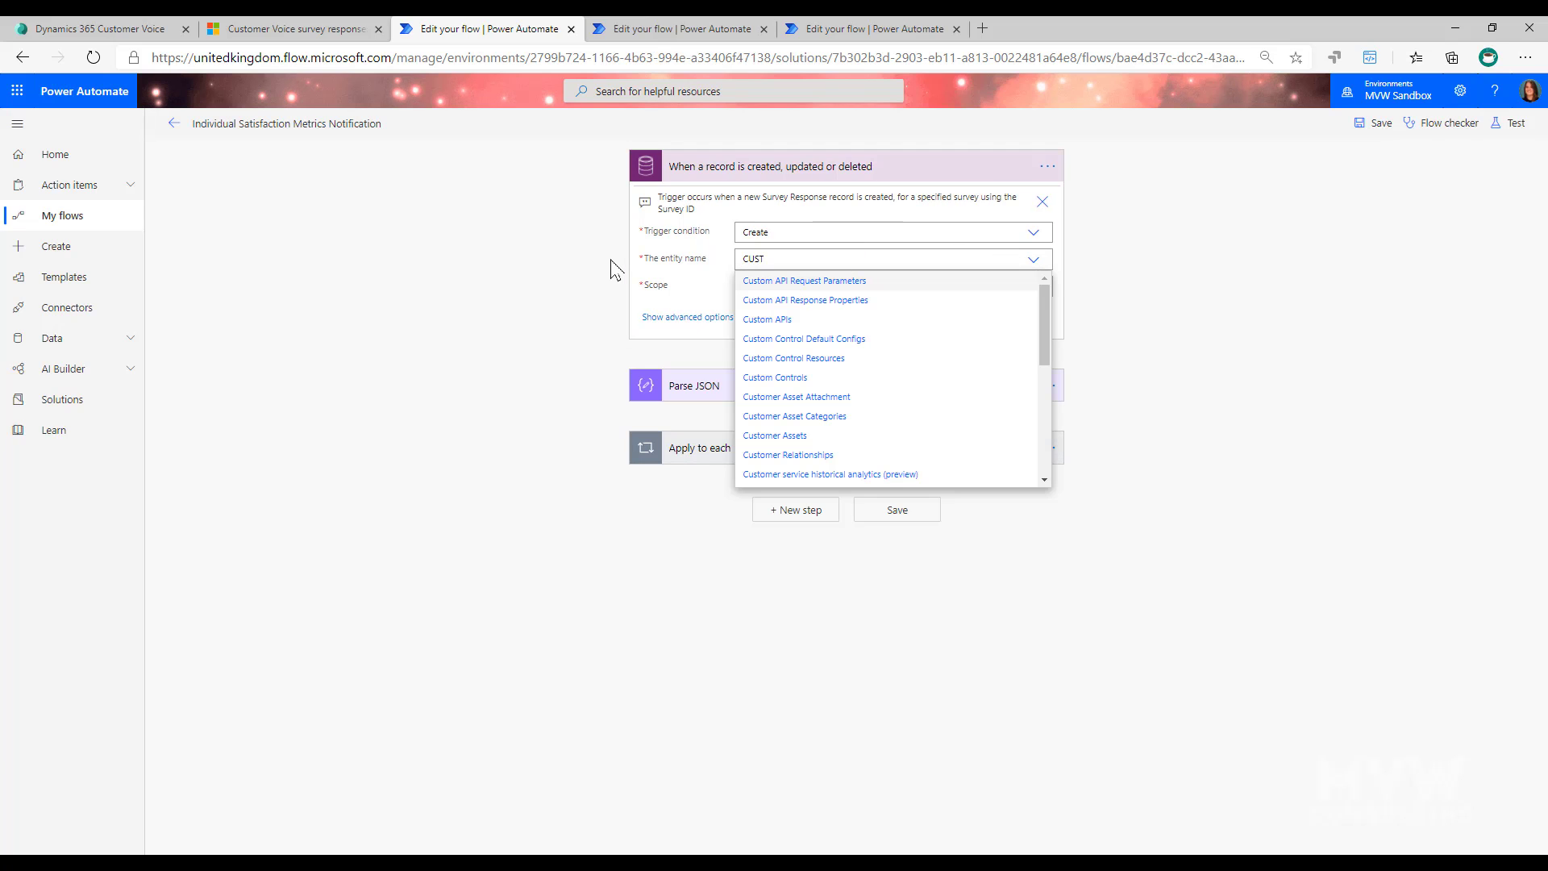
{"action": "type", "text": "OMER VOICE"}
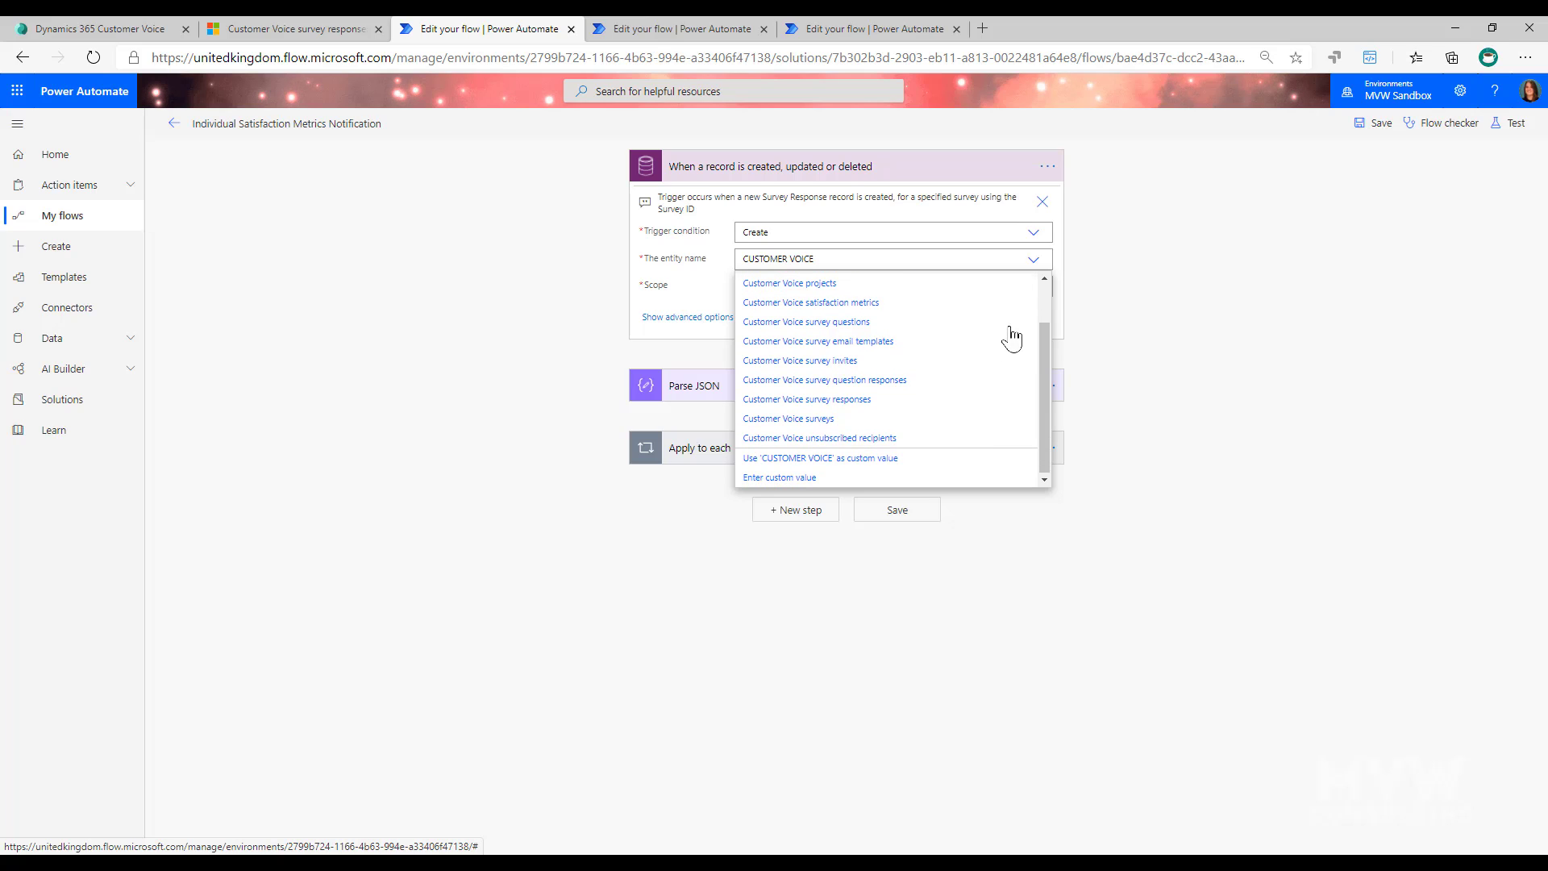
{"action": "left_click", "coordinate": [1030, 401]}
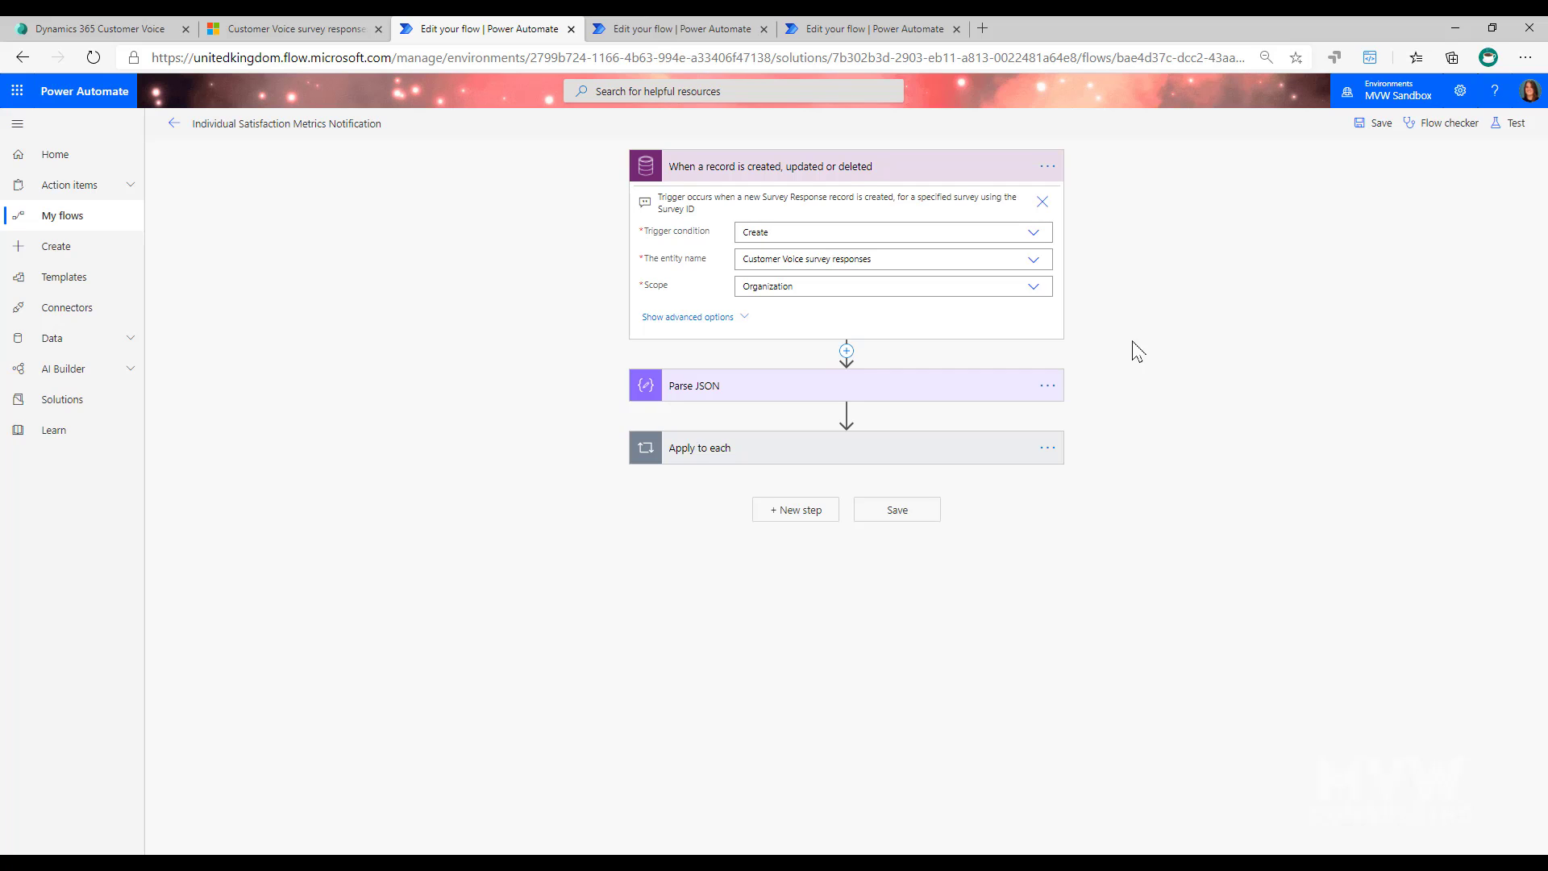
Step: Open the trigger's settings and inspect the full trigger condition expression that filters on the source survey identifier
{"action": "left_click", "coordinate": [1047, 167]}
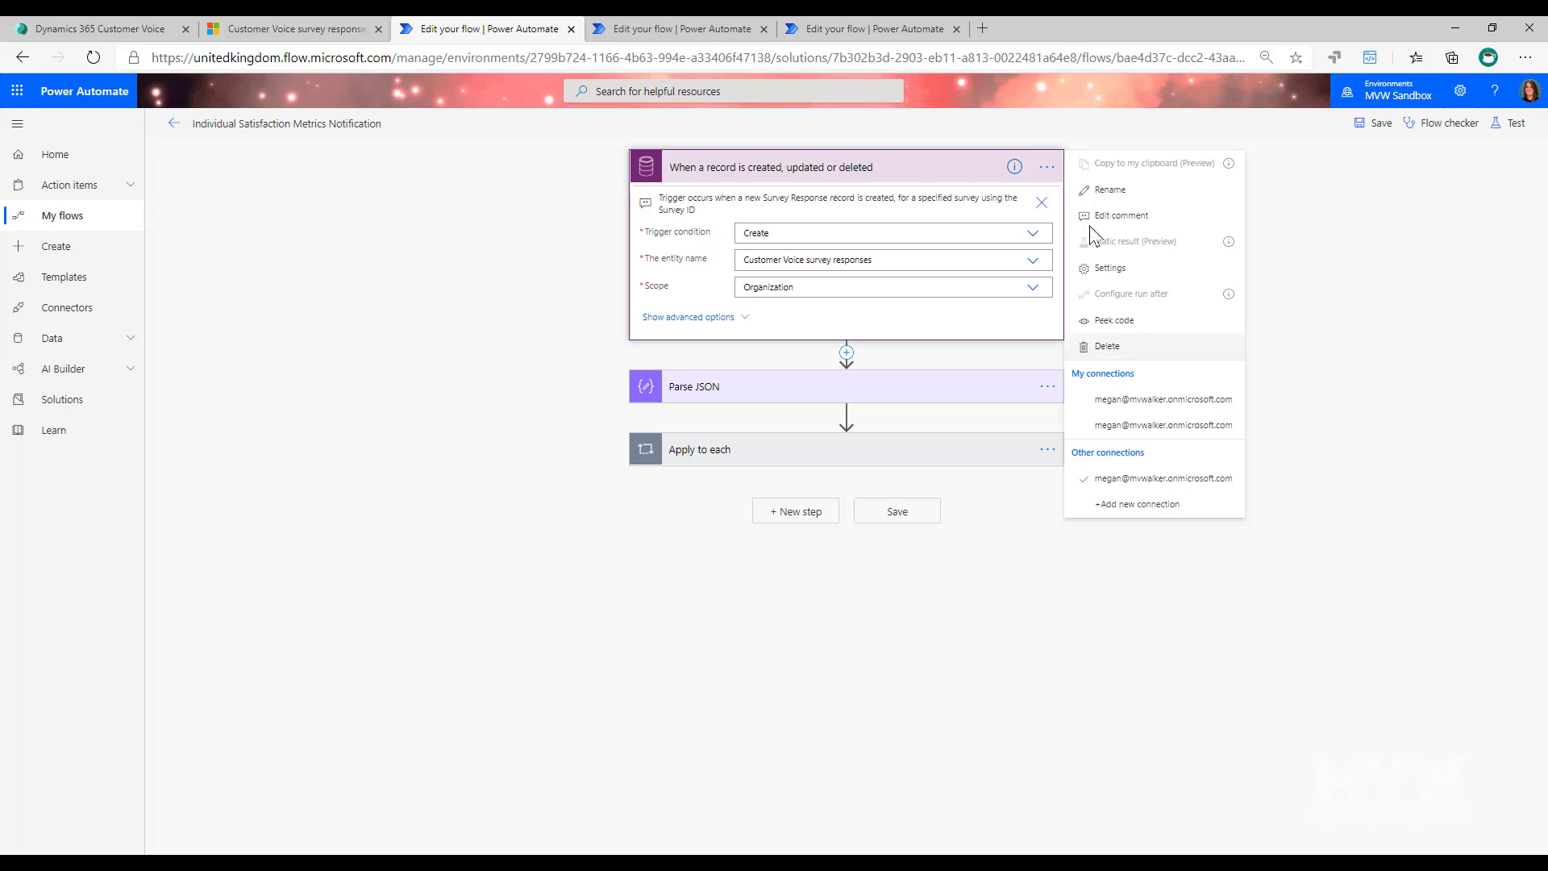
{"action": "left_click", "coordinate": [1114, 269]}
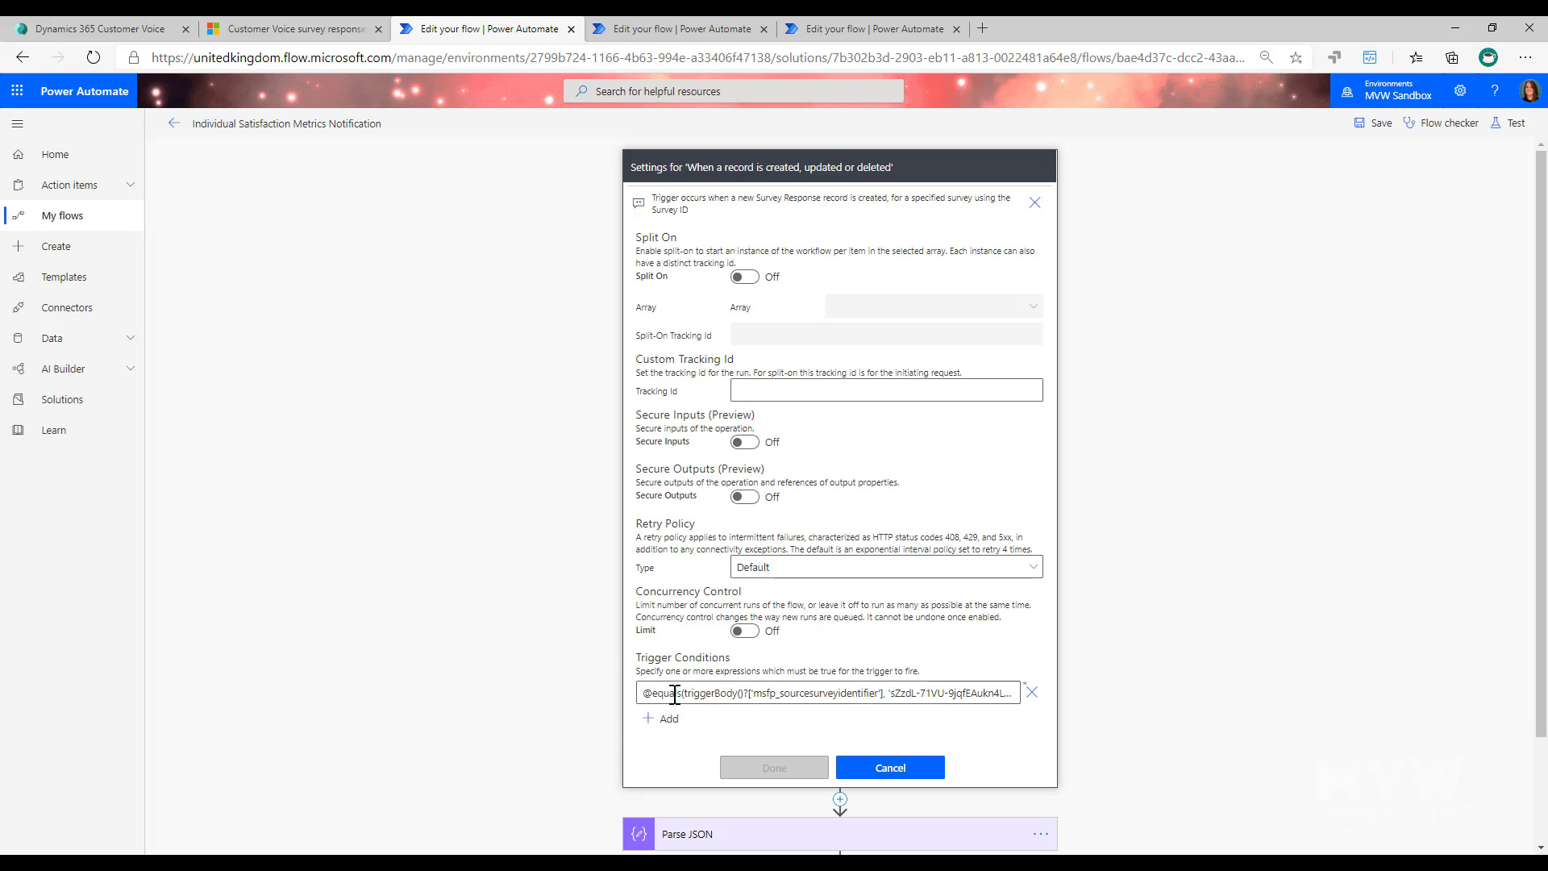
{"action": "left_click_drag", "start_coordinate": [641, 692], "coordinate": [1008, 692]}
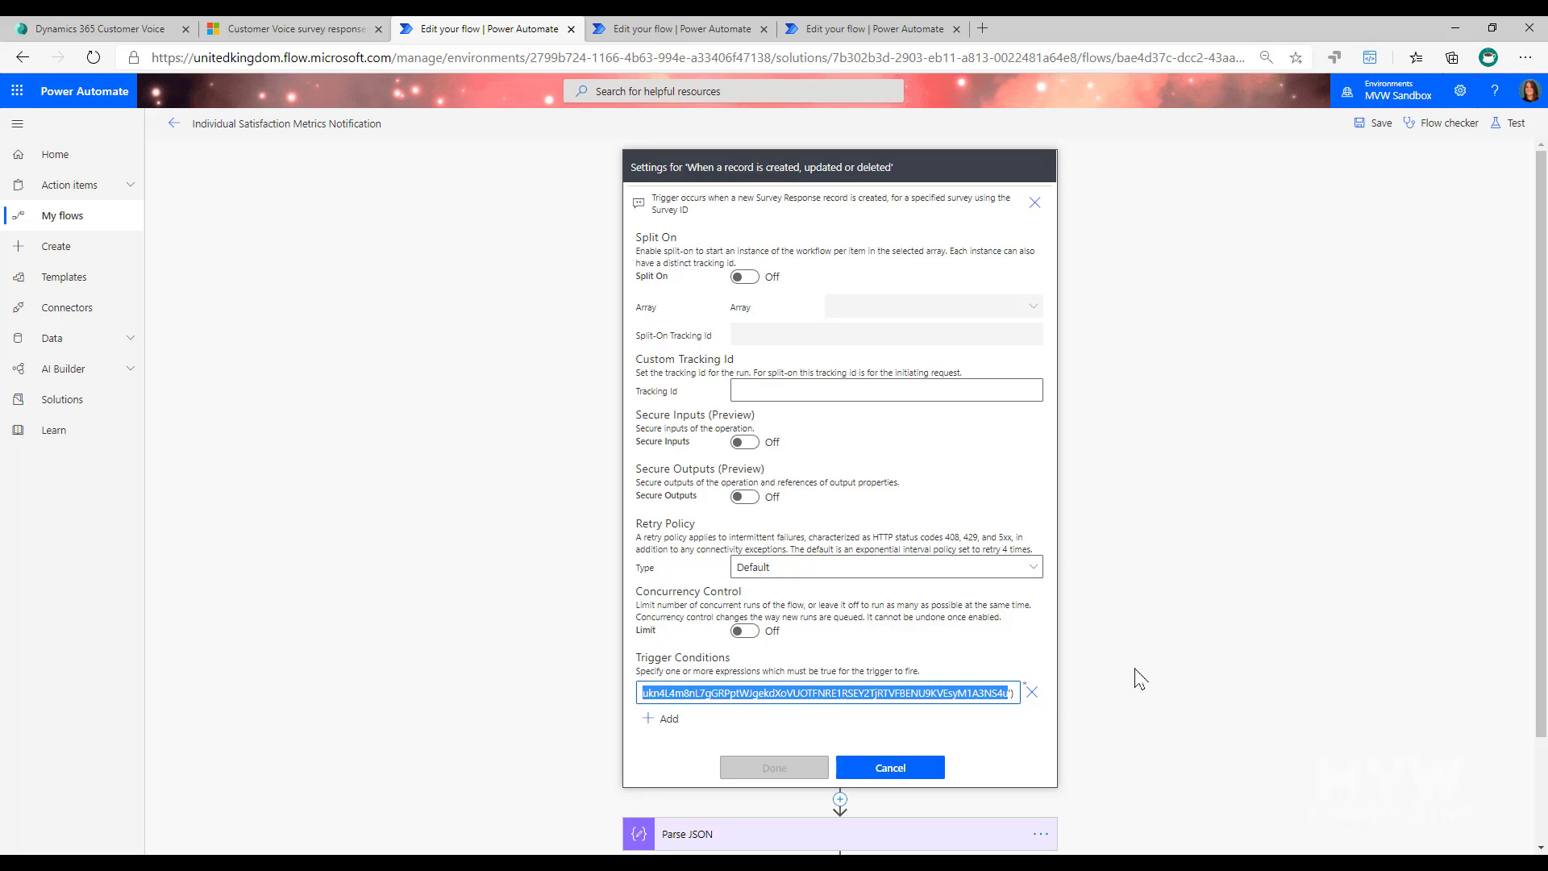
Step: Locate the FormId value in the Podcasts survey's web address, return to the flow and close the trigger settings without changes
{"action": "left_click", "coordinate": [36, 29]}
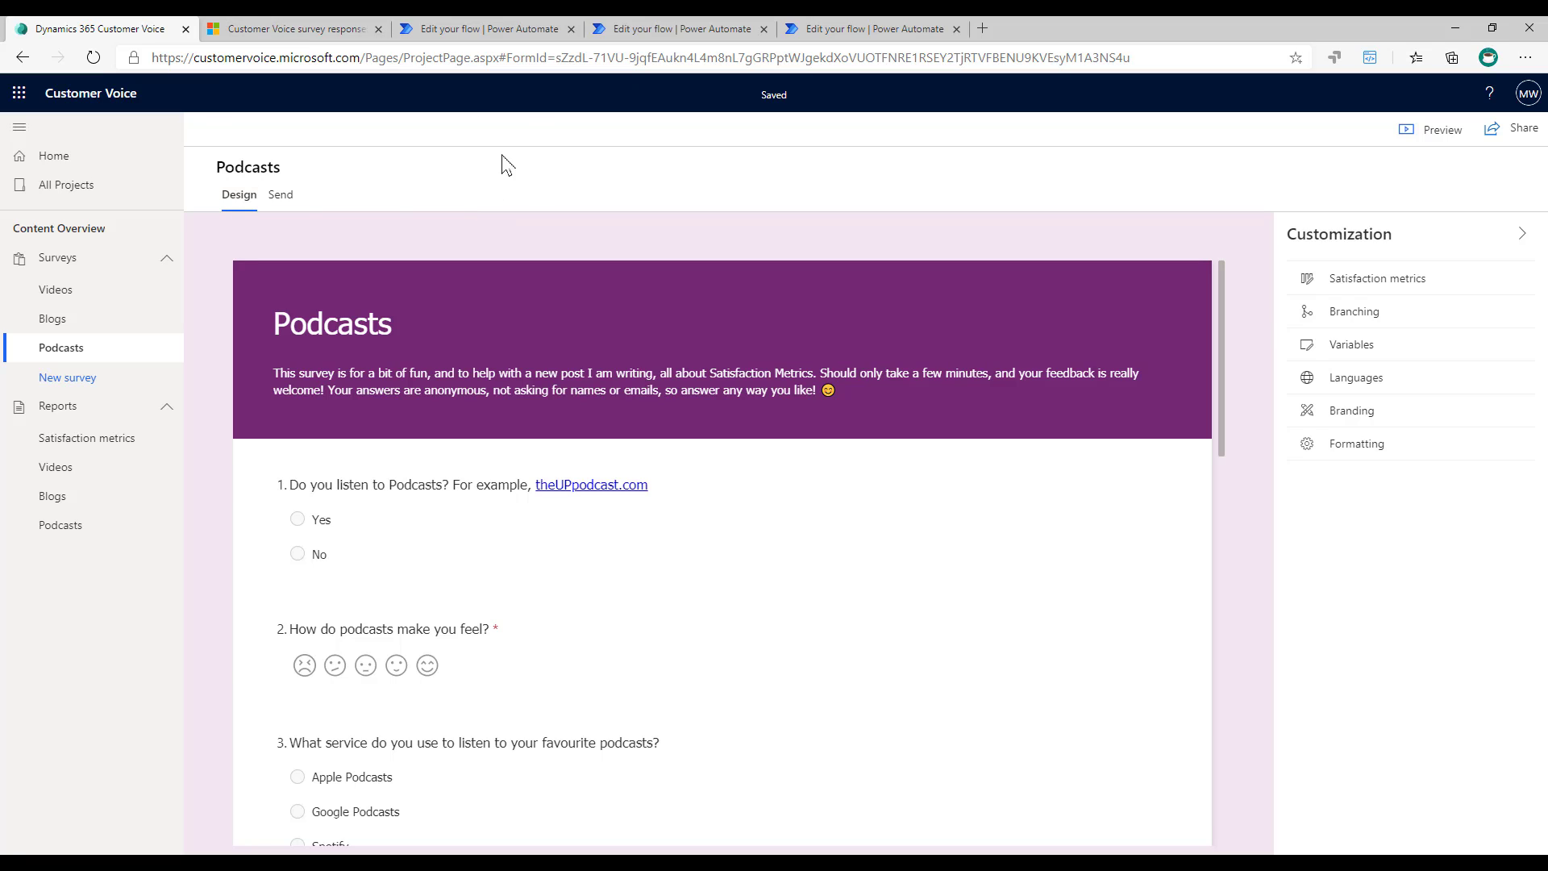
{"action": "left_click", "coordinate": [555, 59]}
{"action": "left_click_drag", "start_coordinate": [555, 58], "coordinate": [1151, 55]}
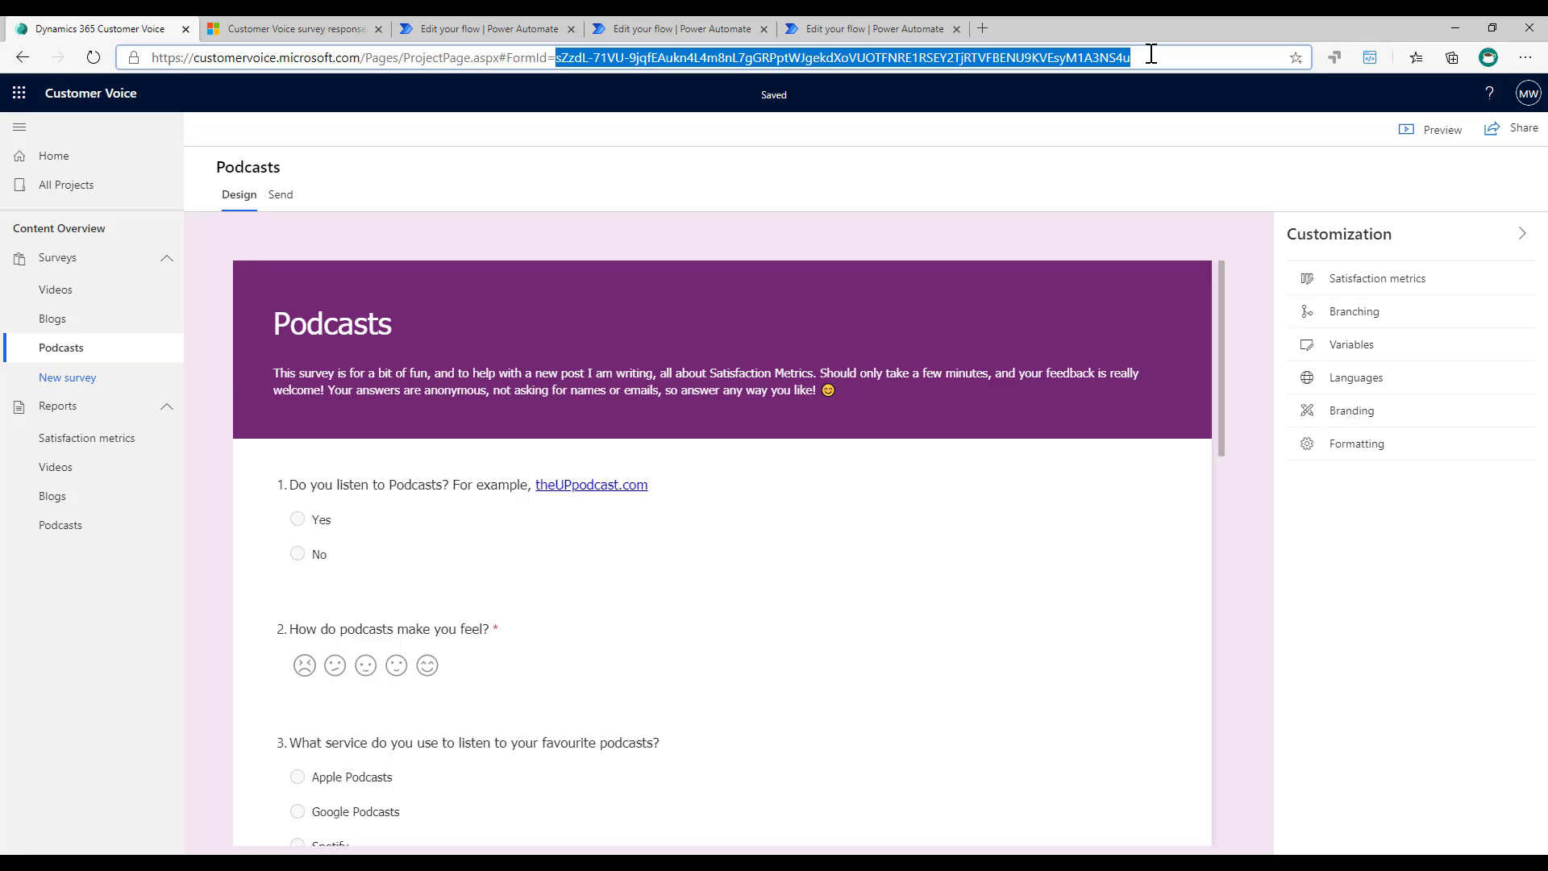
{"action": "left_click", "coordinate": [446, 29]}
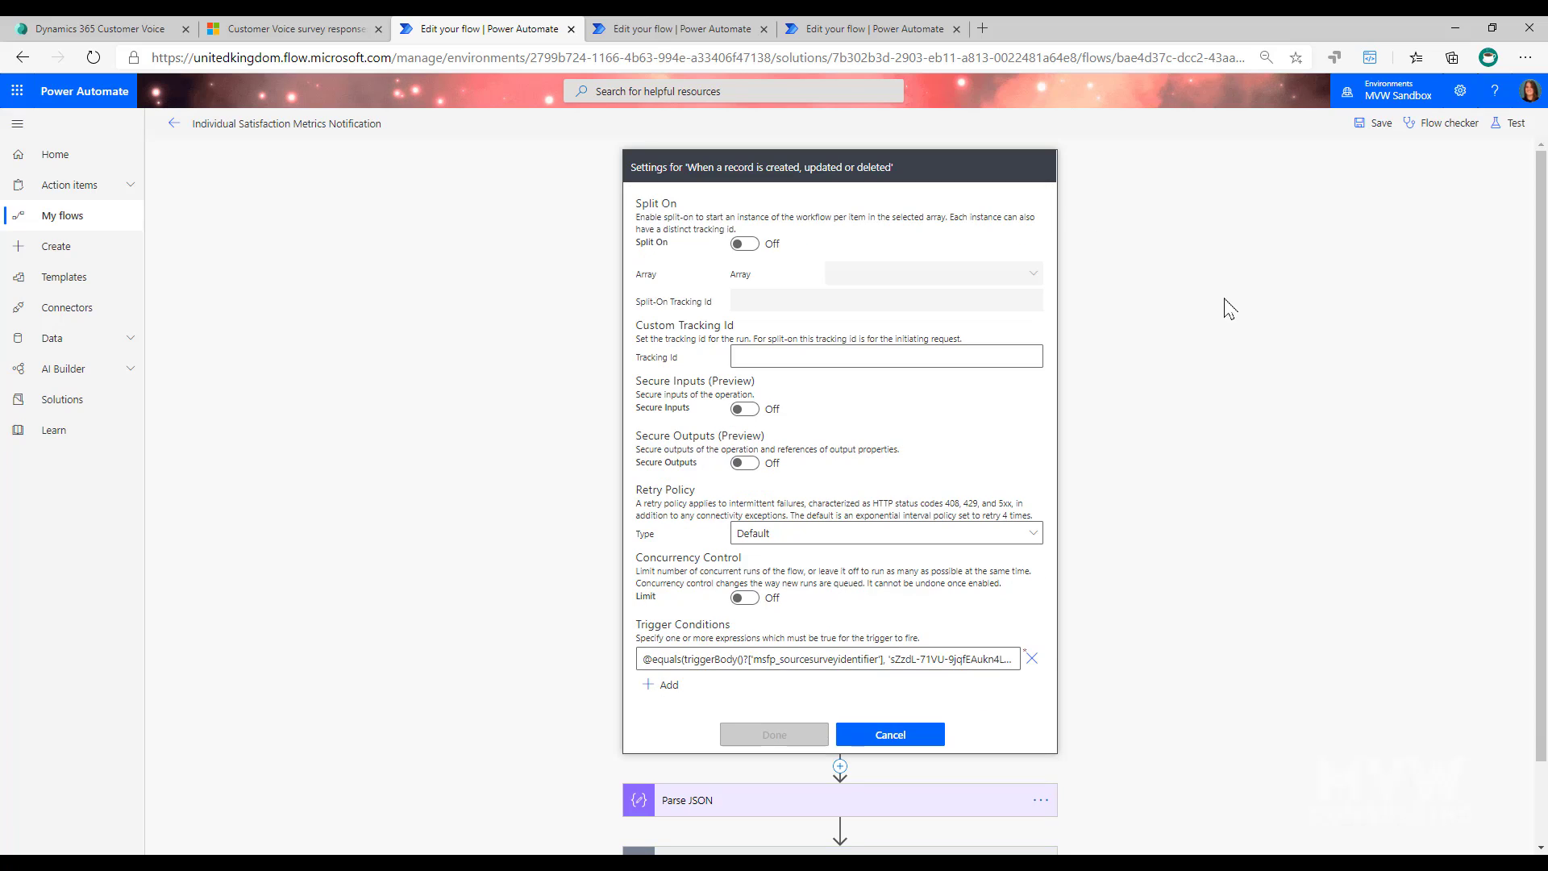
{"action": "left_click", "coordinate": [891, 764]}
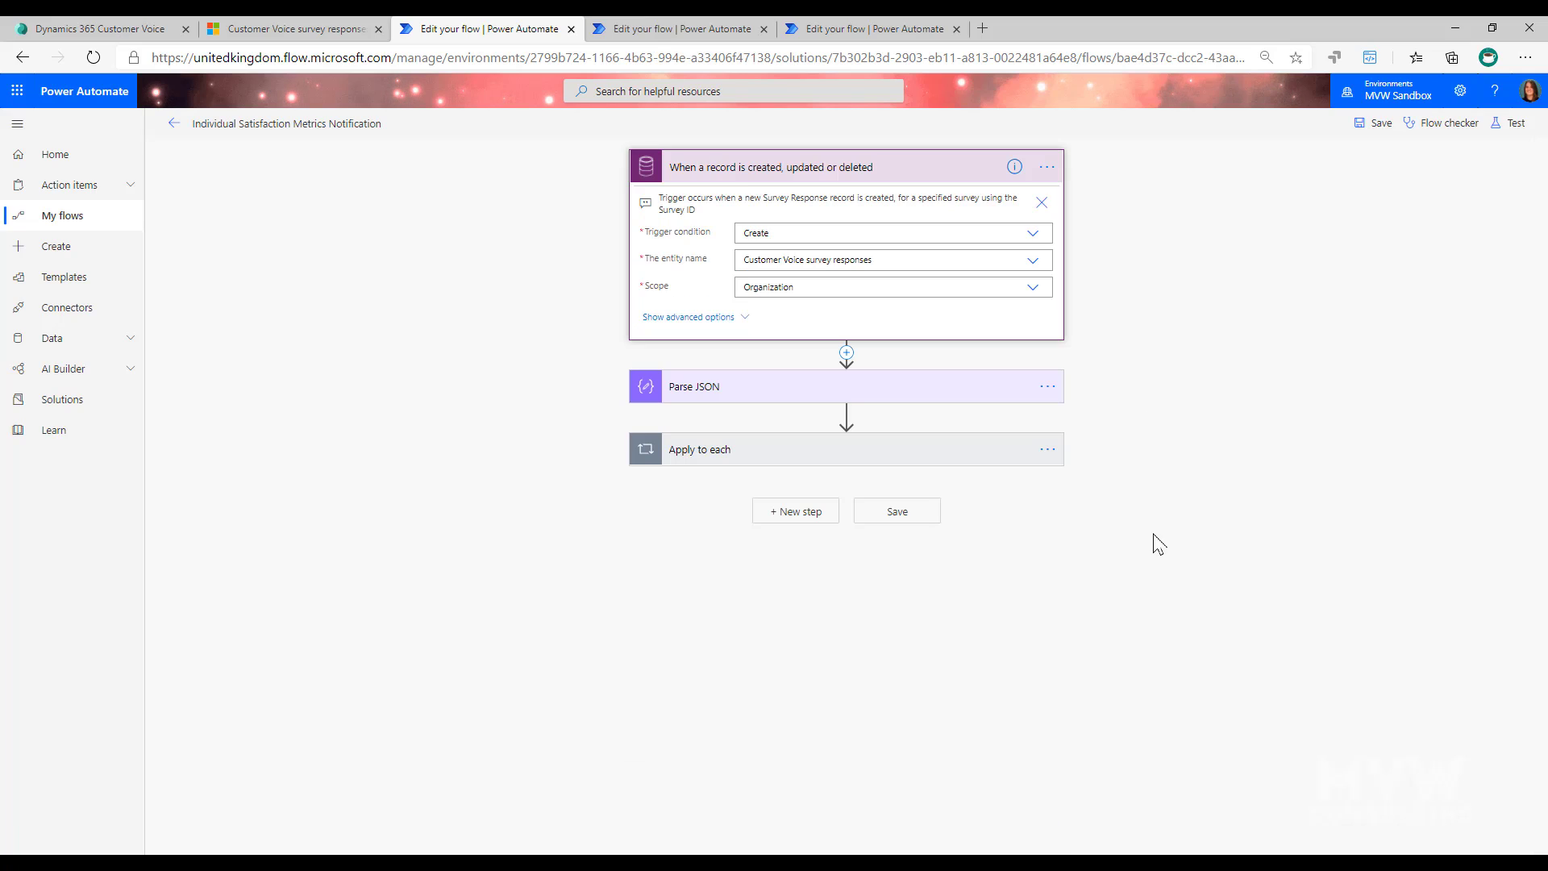
Step: Expand the Parse JSON action and examine its content and schema
{"action": "left_click", "coordinate": [760, 395]}
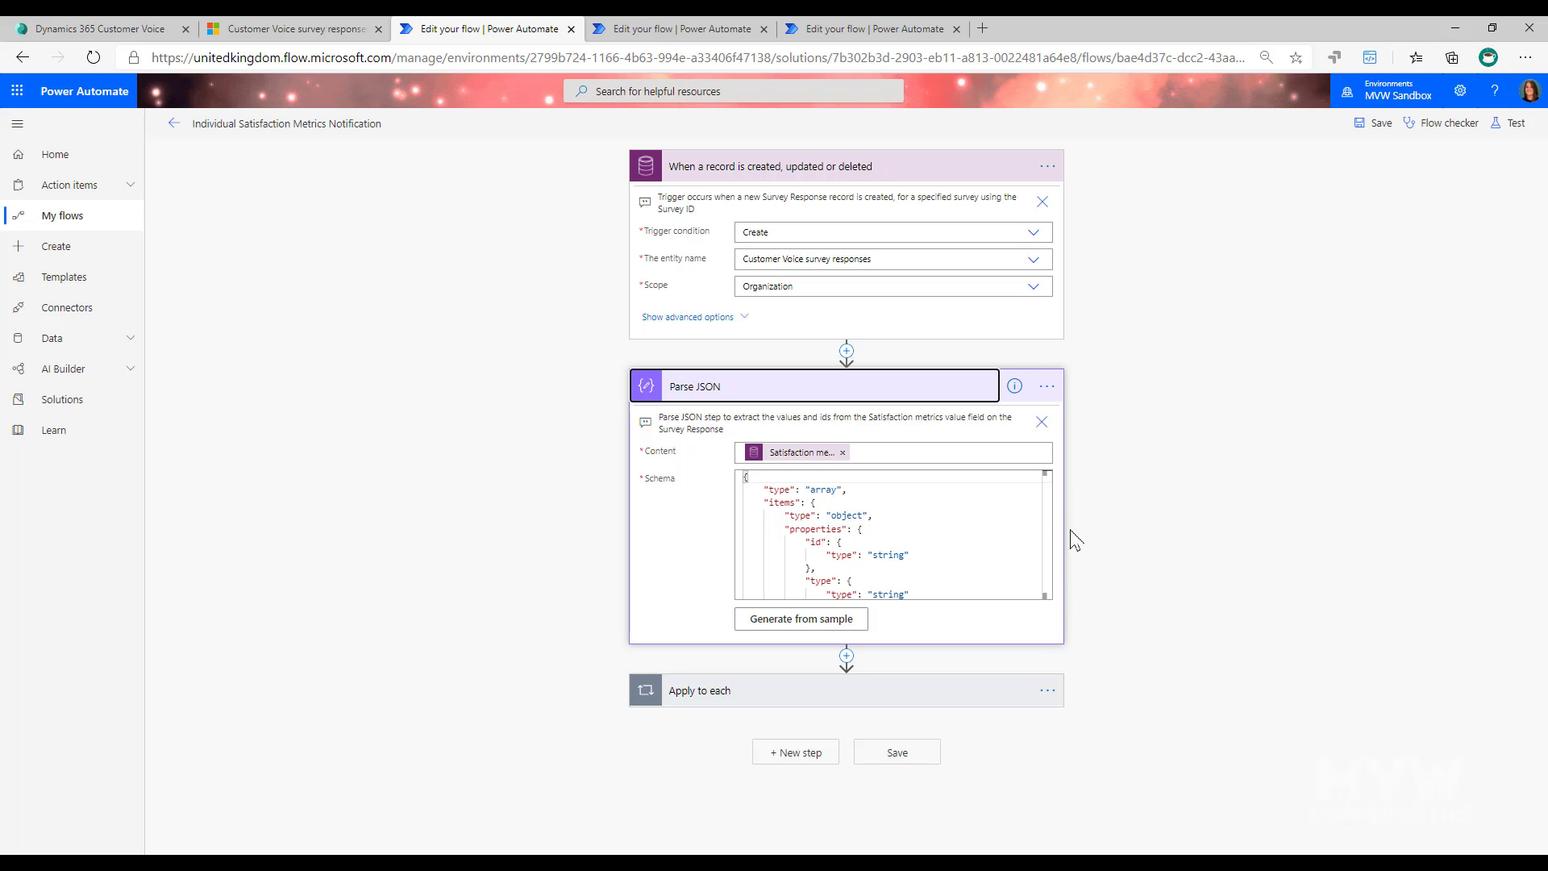
{"action": "left_click_drag", "start_coordinate": [1050, 528], "coordinate": [1046, 597]}
{"action": "scroll", "coordinate": [1033, 546], "scroll_direction": "up", "scroll_amount": 5}
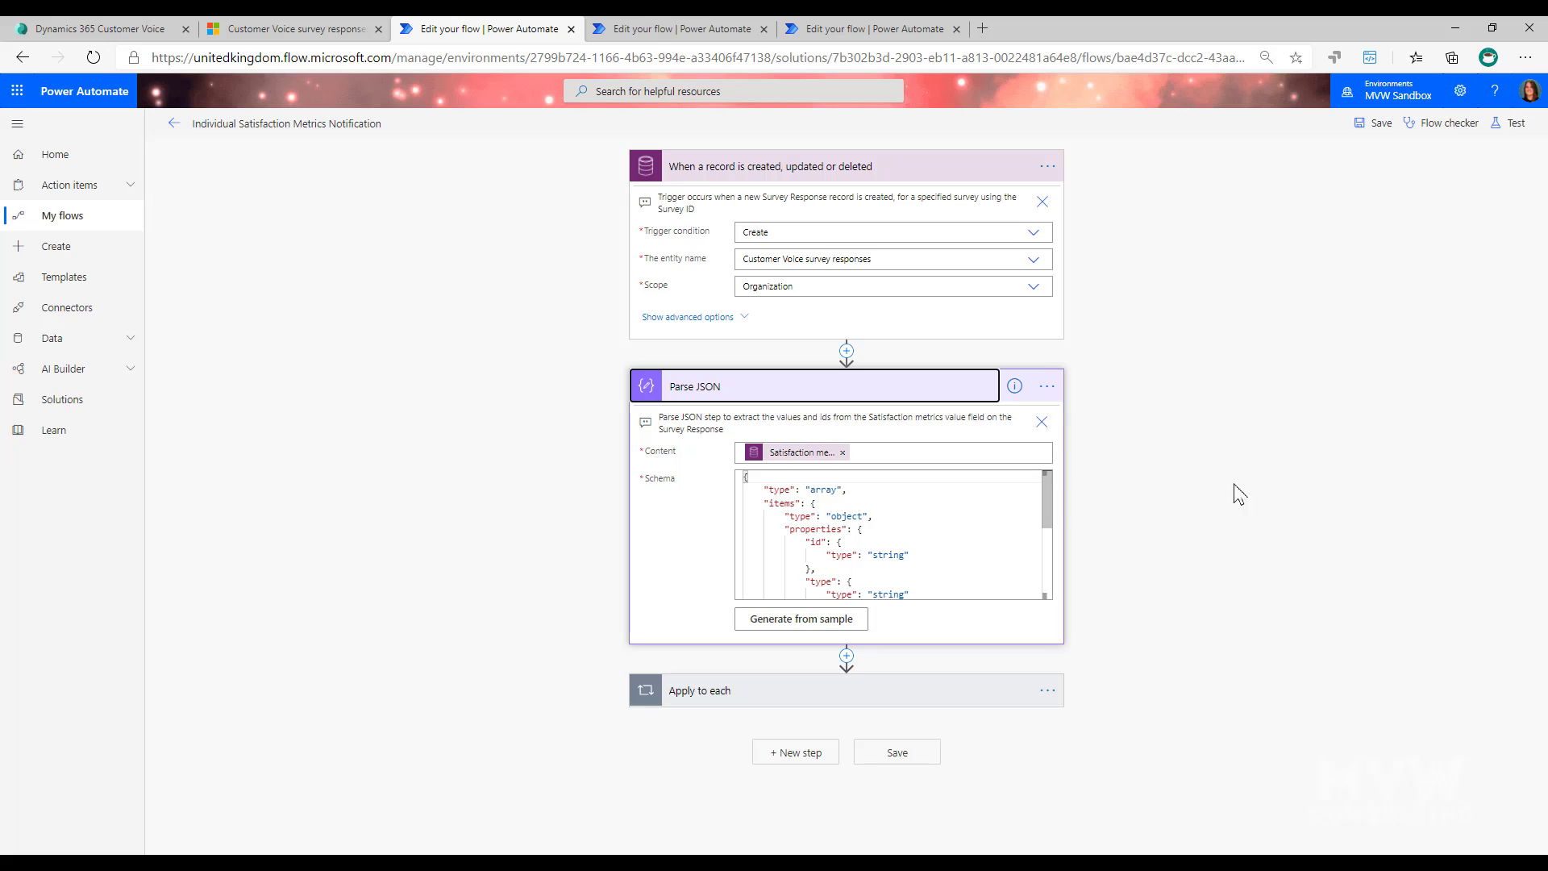
Step: Copy the survey response's Satisfaction metric value and use it as the sample payload to generate the Parse JSON schema
{"action": "left_click", "coordinate": [270, 24]}
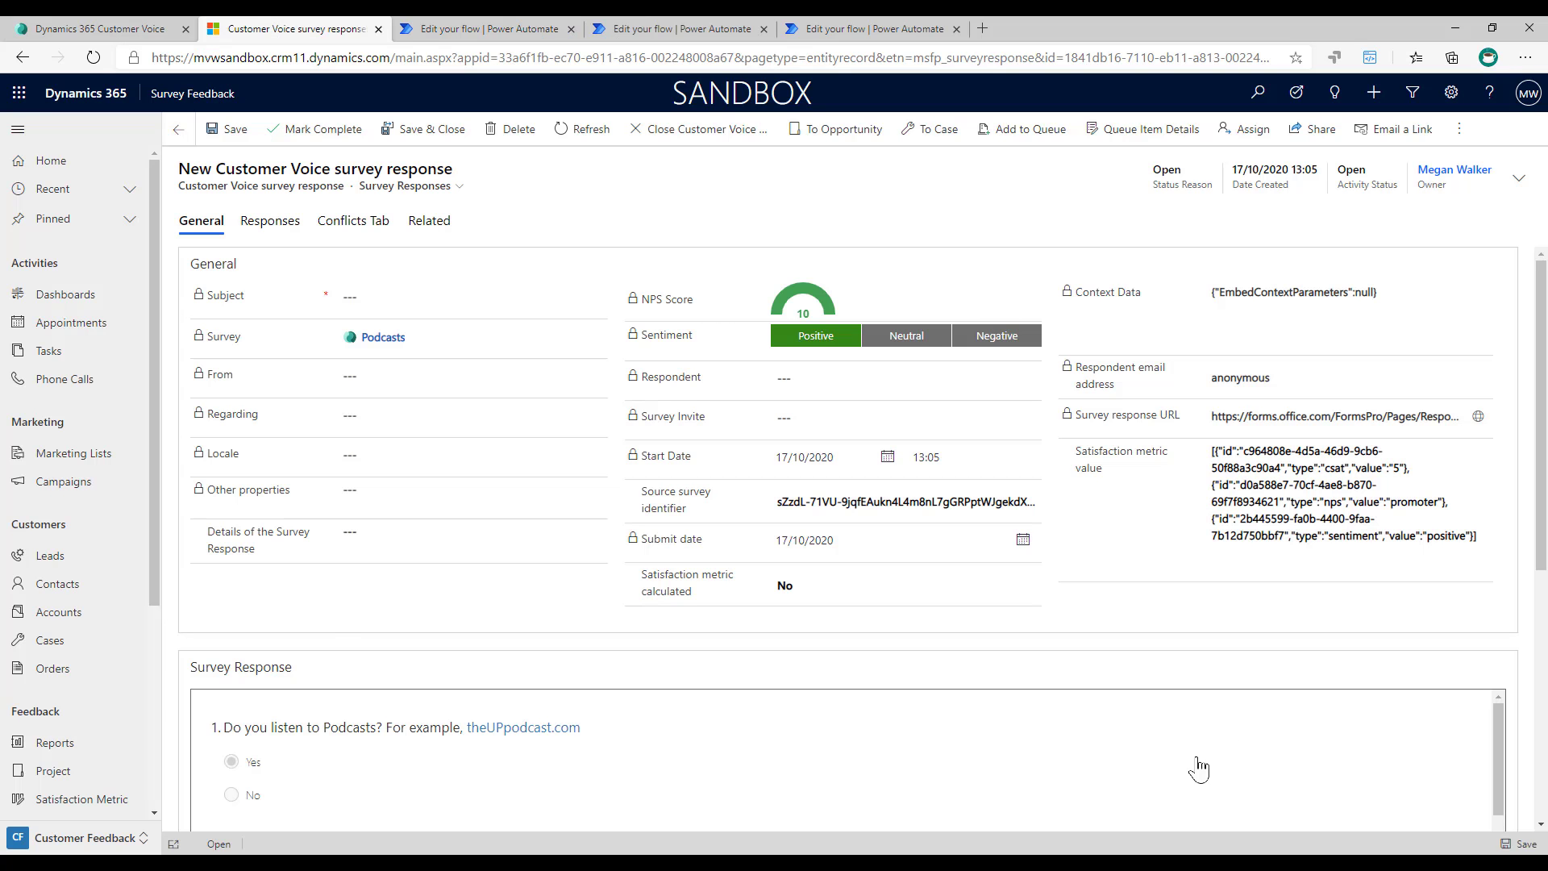
{"action": "left_click_drag", "start_coordinate": [1212, 450], "coordinate": [1488, 574]}
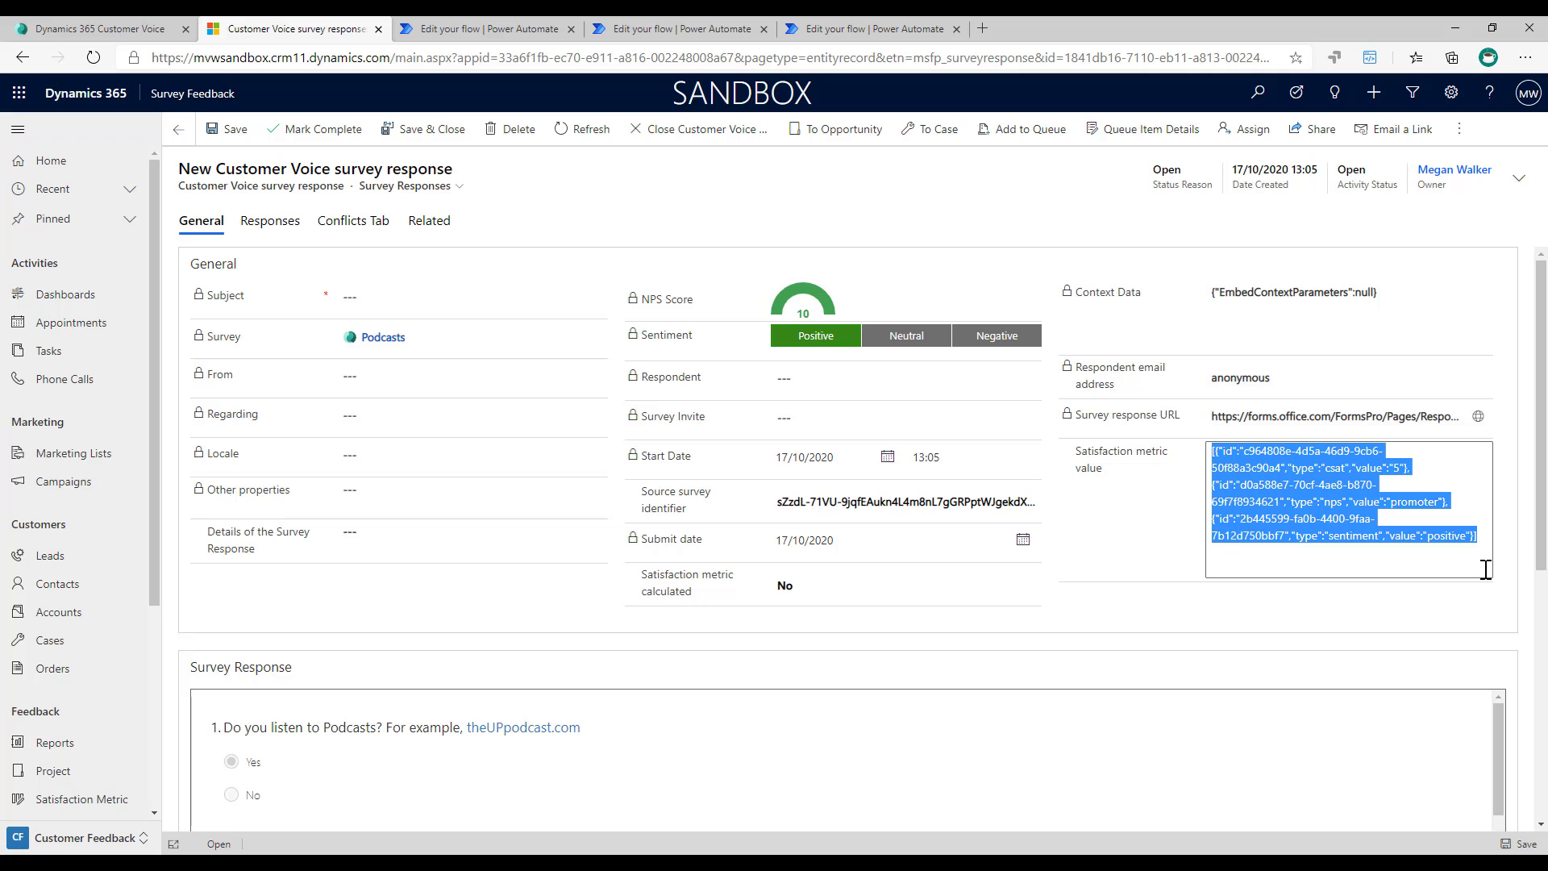
{"action": "left_click", "coordinate": [480, 31]}
{"action": "left_click", "coordinate": [782, 629]}
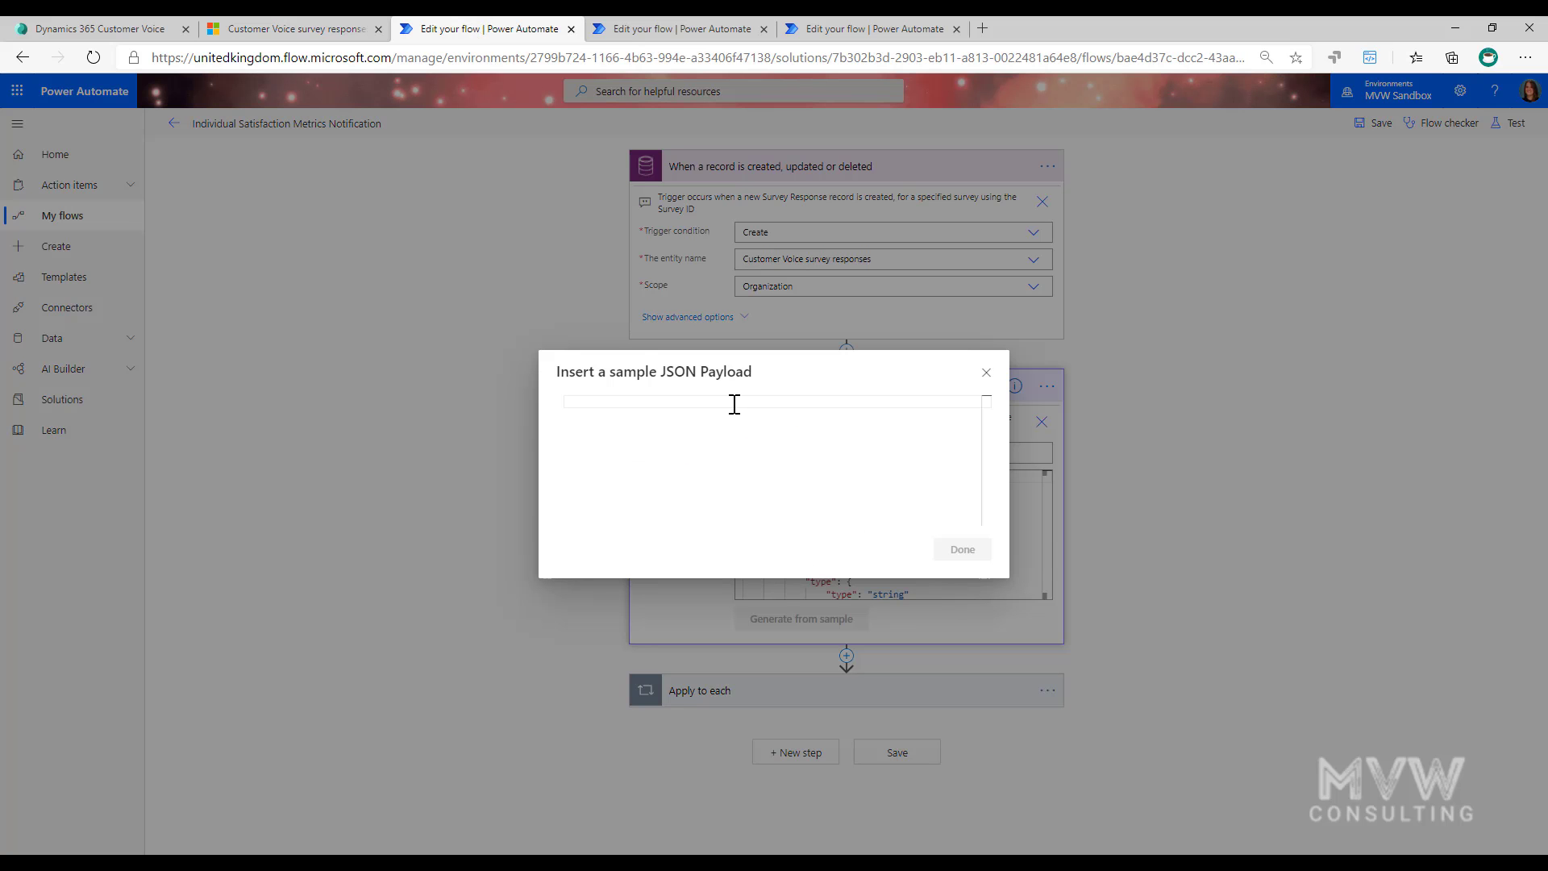
{"action": "key", "text": "ctrl+v"}
{"action": "left_click", "coordinate": [964, 566]}
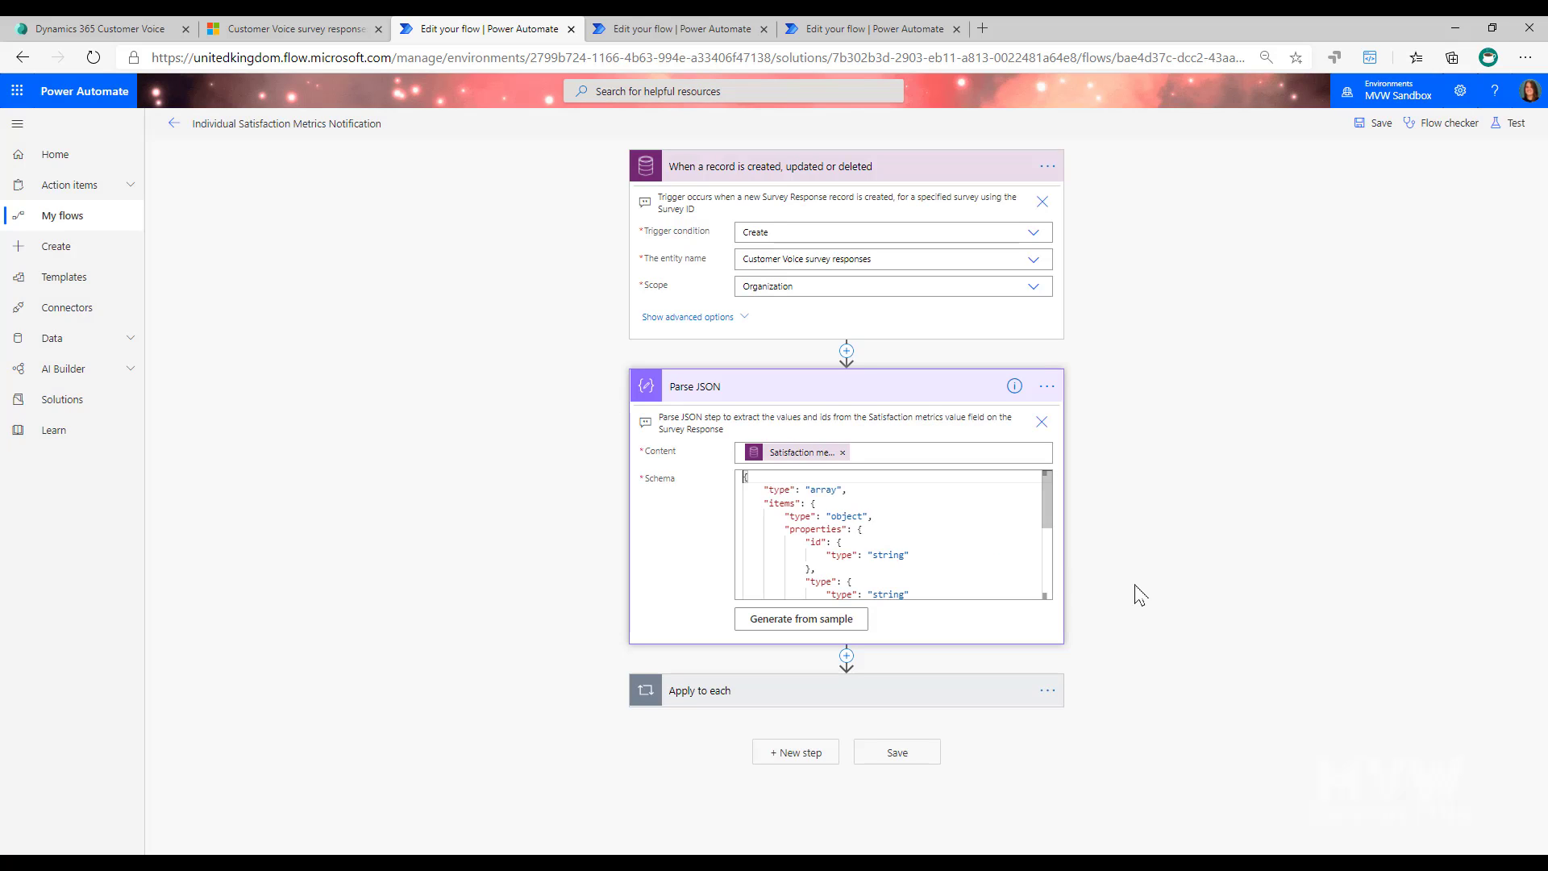
{"action": "mouse_move", "coordinate": [1049, 492]}
{"action": "left_mouse_down"}
{"action": "mouse_move", "coordinate": [1048, 564]}
{"action": "mouse_move", "coordinate": [1048, 488]}
{"action": "left_mouse_up"}
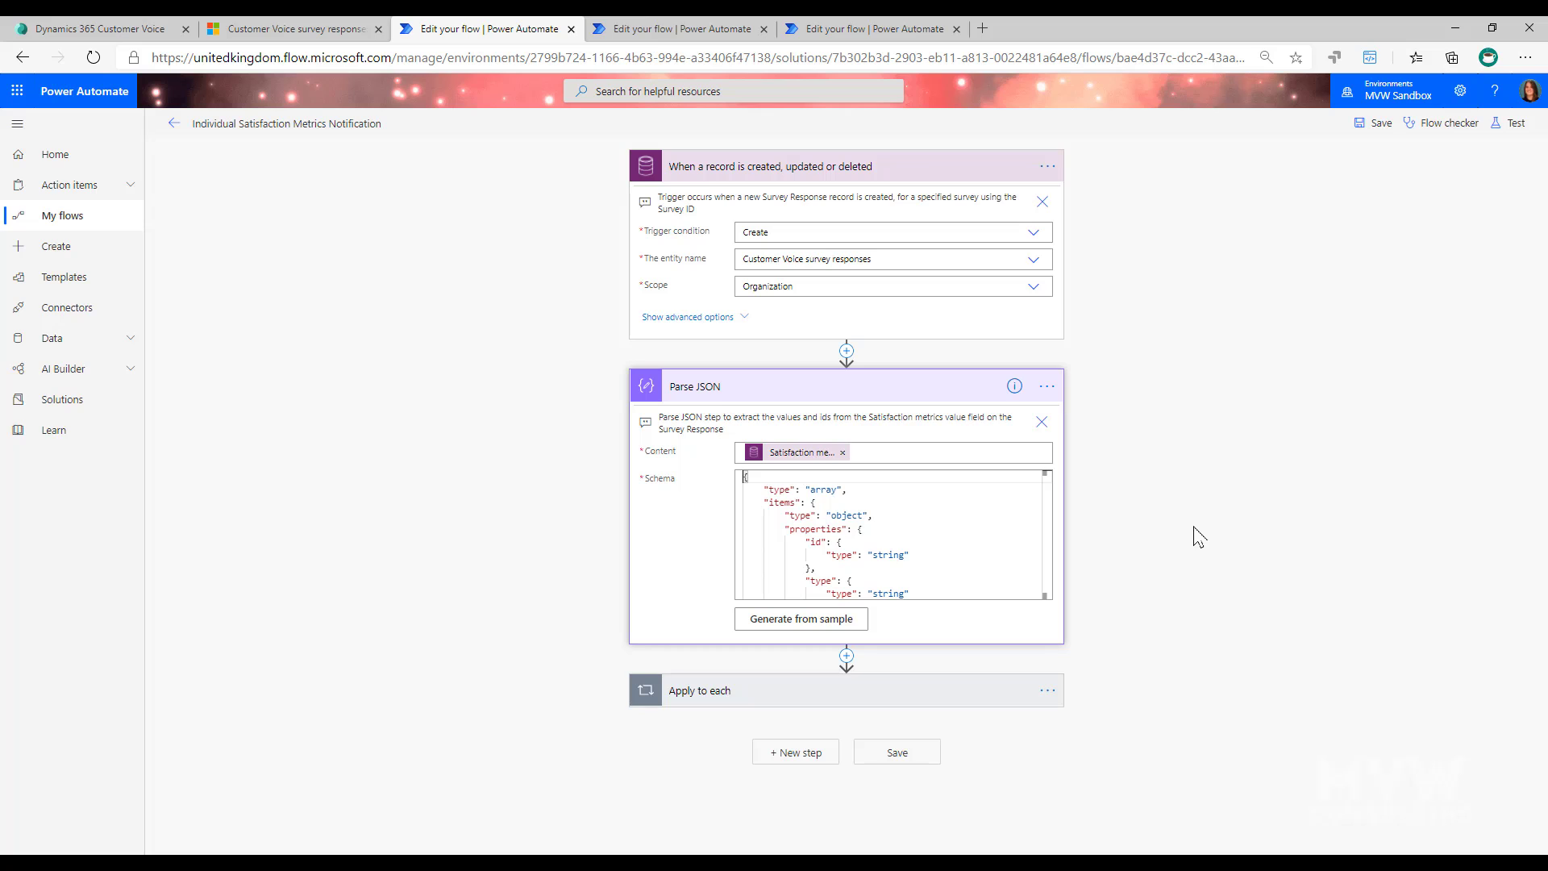
Step: Expand the Apply to each loop and review its Condition and the actions in both branches
{"action": "left_click", "coordinate": [910, 703]}
{"action": "left_click", "coordinate": [650, 687]}
{"action": "scroll", "coordinate": [1210, 588], "scroll_direction": "down", "scroll_amount": 3}
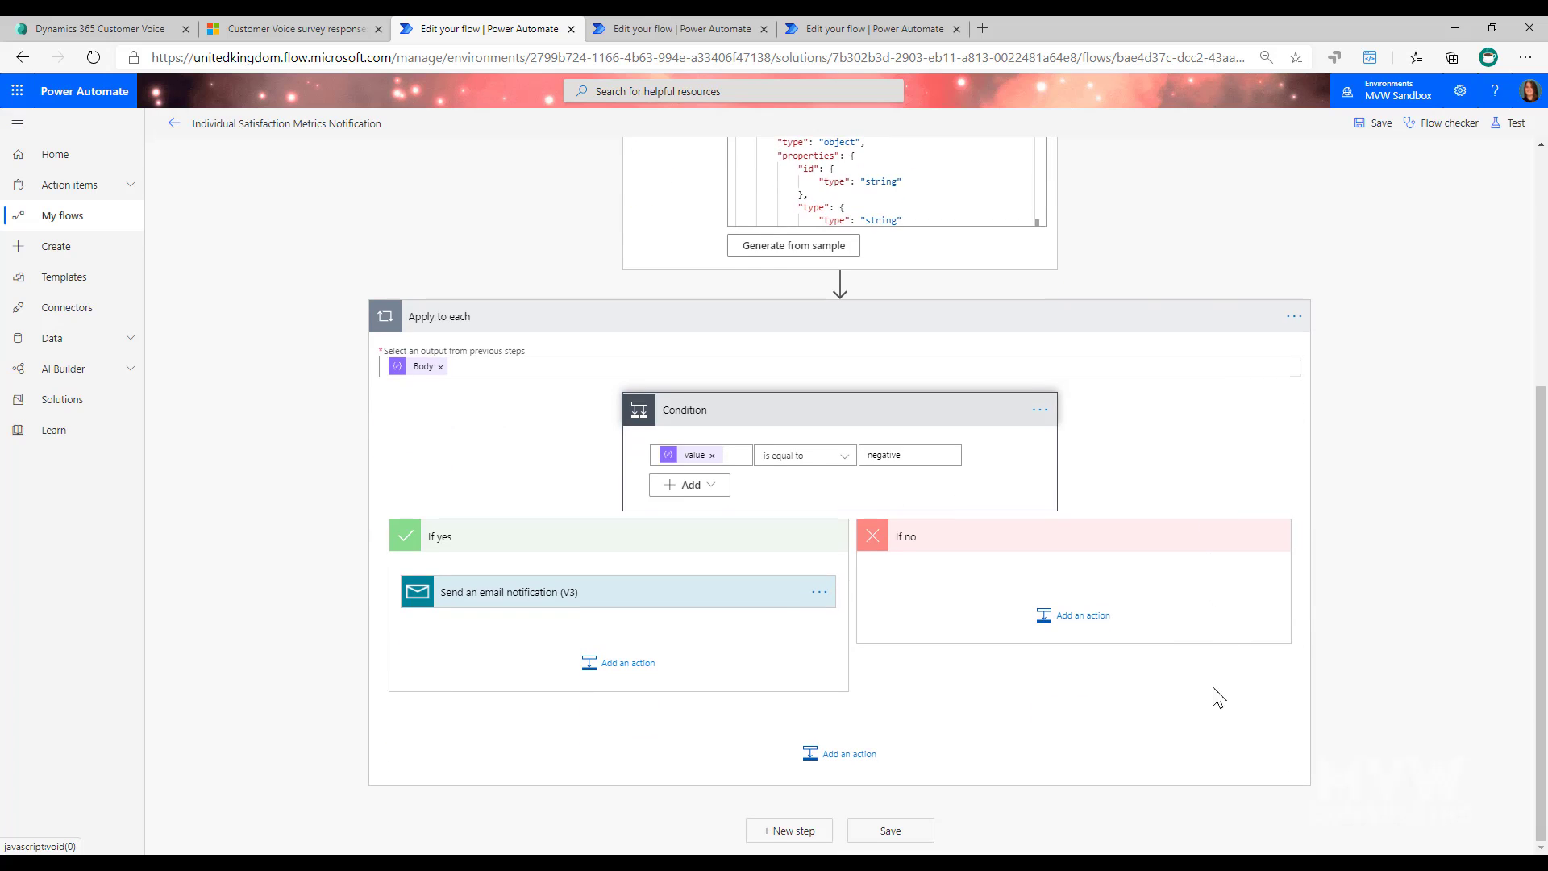
Step: Insert a new Condition between Parse JSON and the existing Apply to each loop
{"action": "left_click", "coordinate": [840, 284]}
{"action": "left_click", "coordinate": [829, 302]}
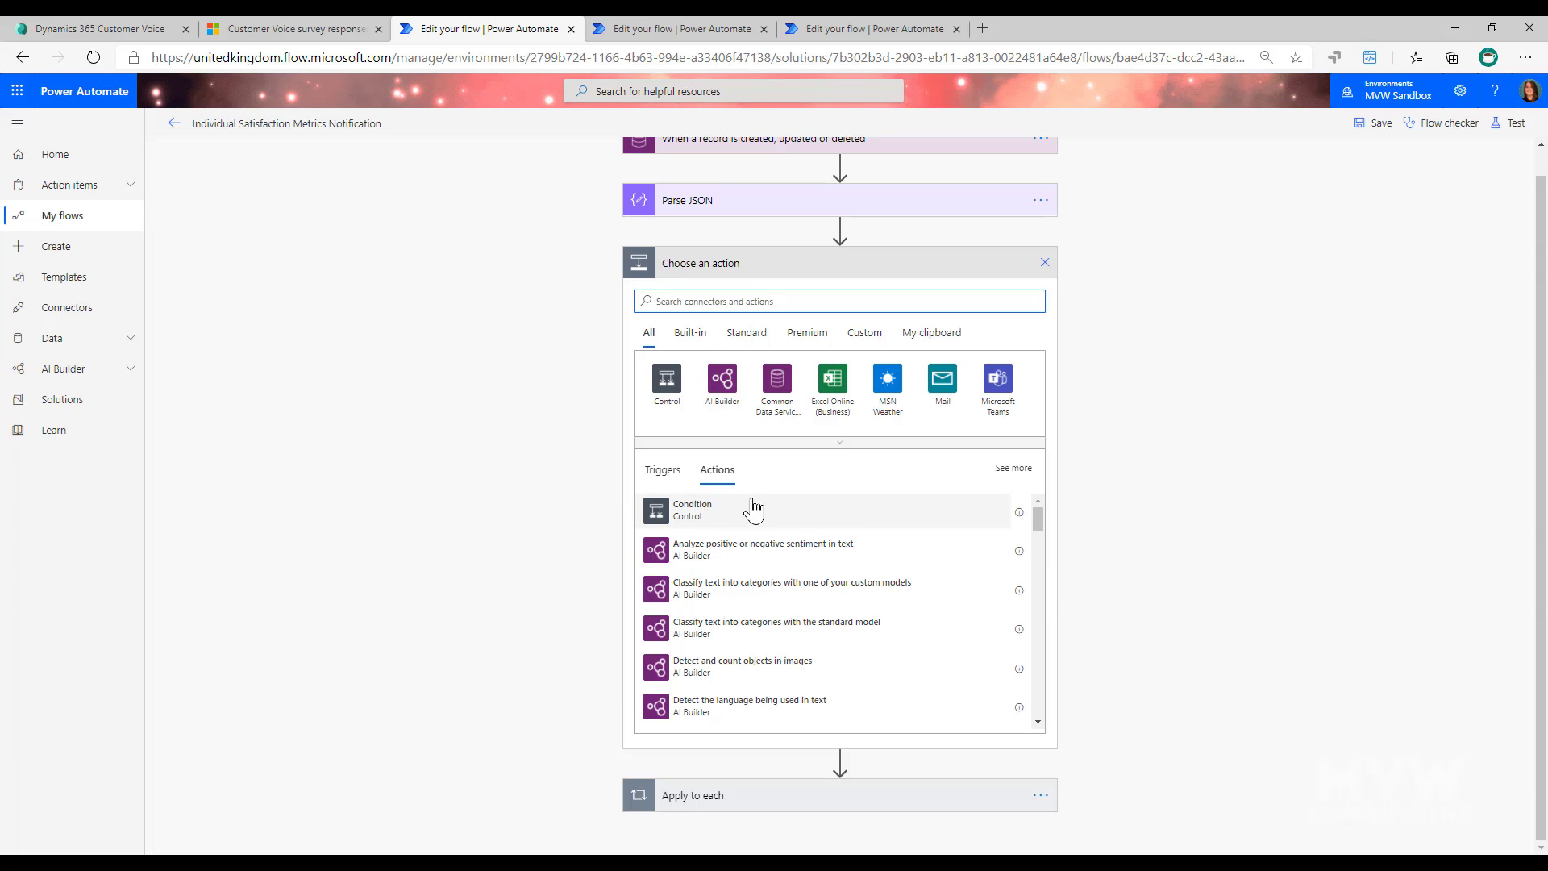
{"action": "left_click", "coordinate": [691, 507]}
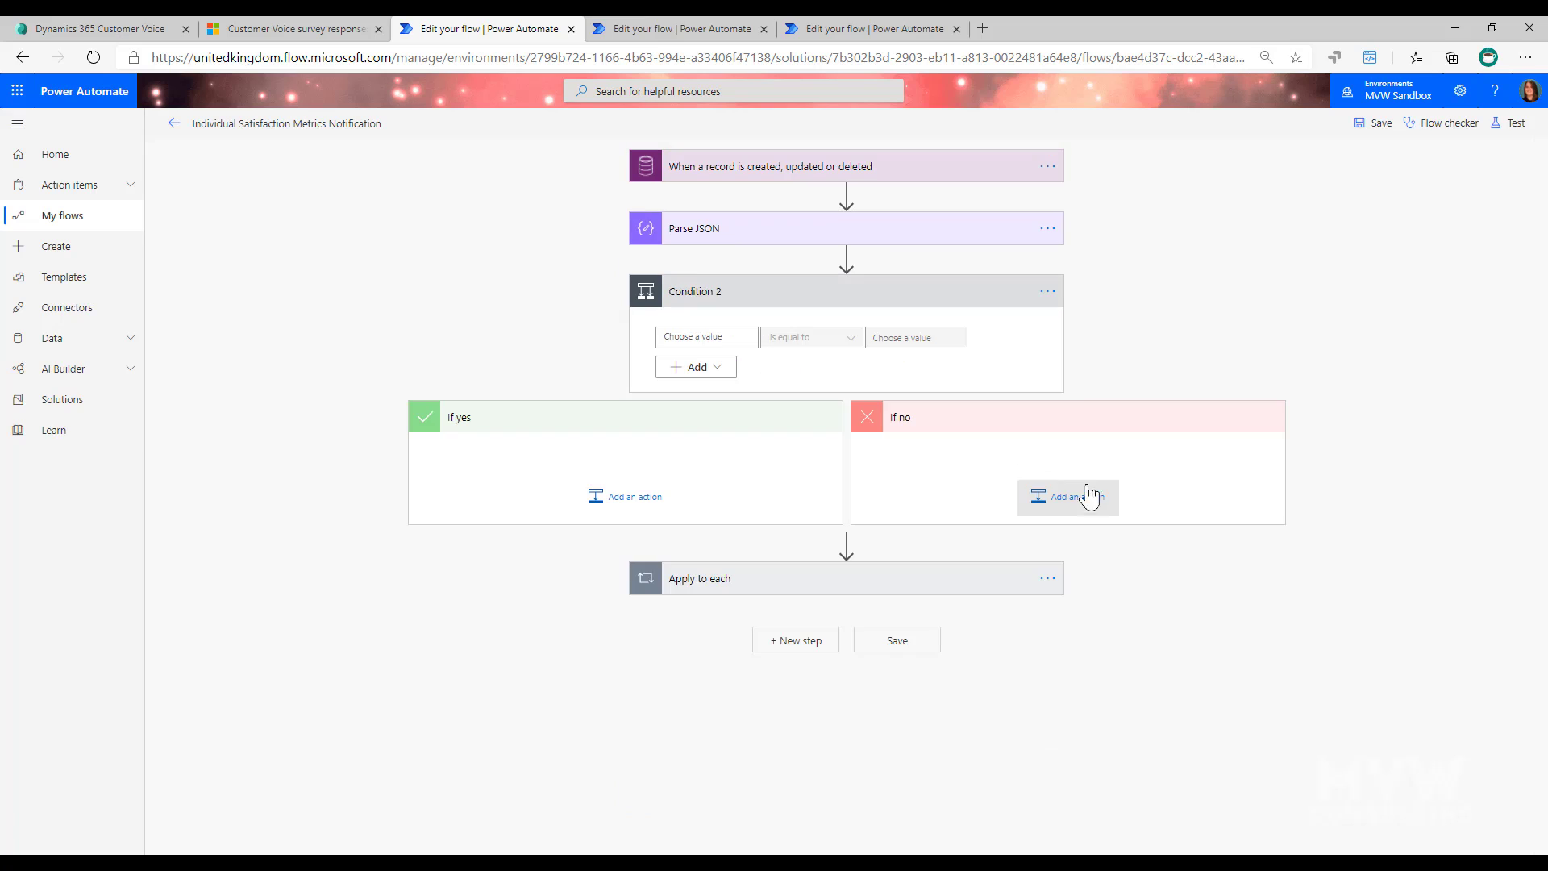
Step: Set the new condition's first operand to the Parse JSON value output and expand both loops to compare their structure
{"action": "left_click", "coordinate": [694, 337]}
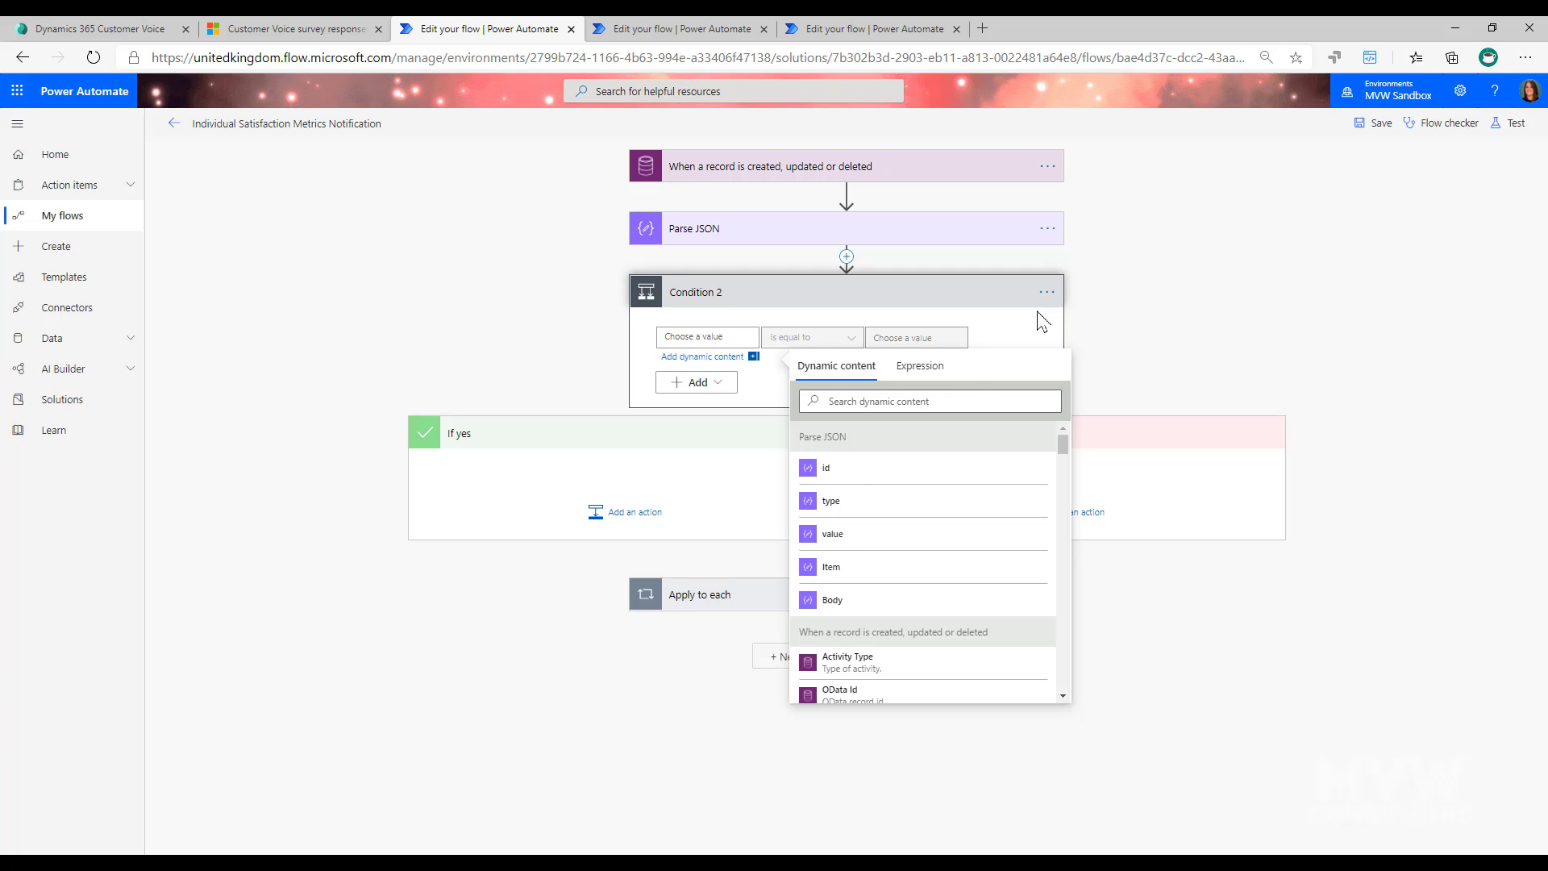
{"action": "left_click", "coordinate": [874, 536]}
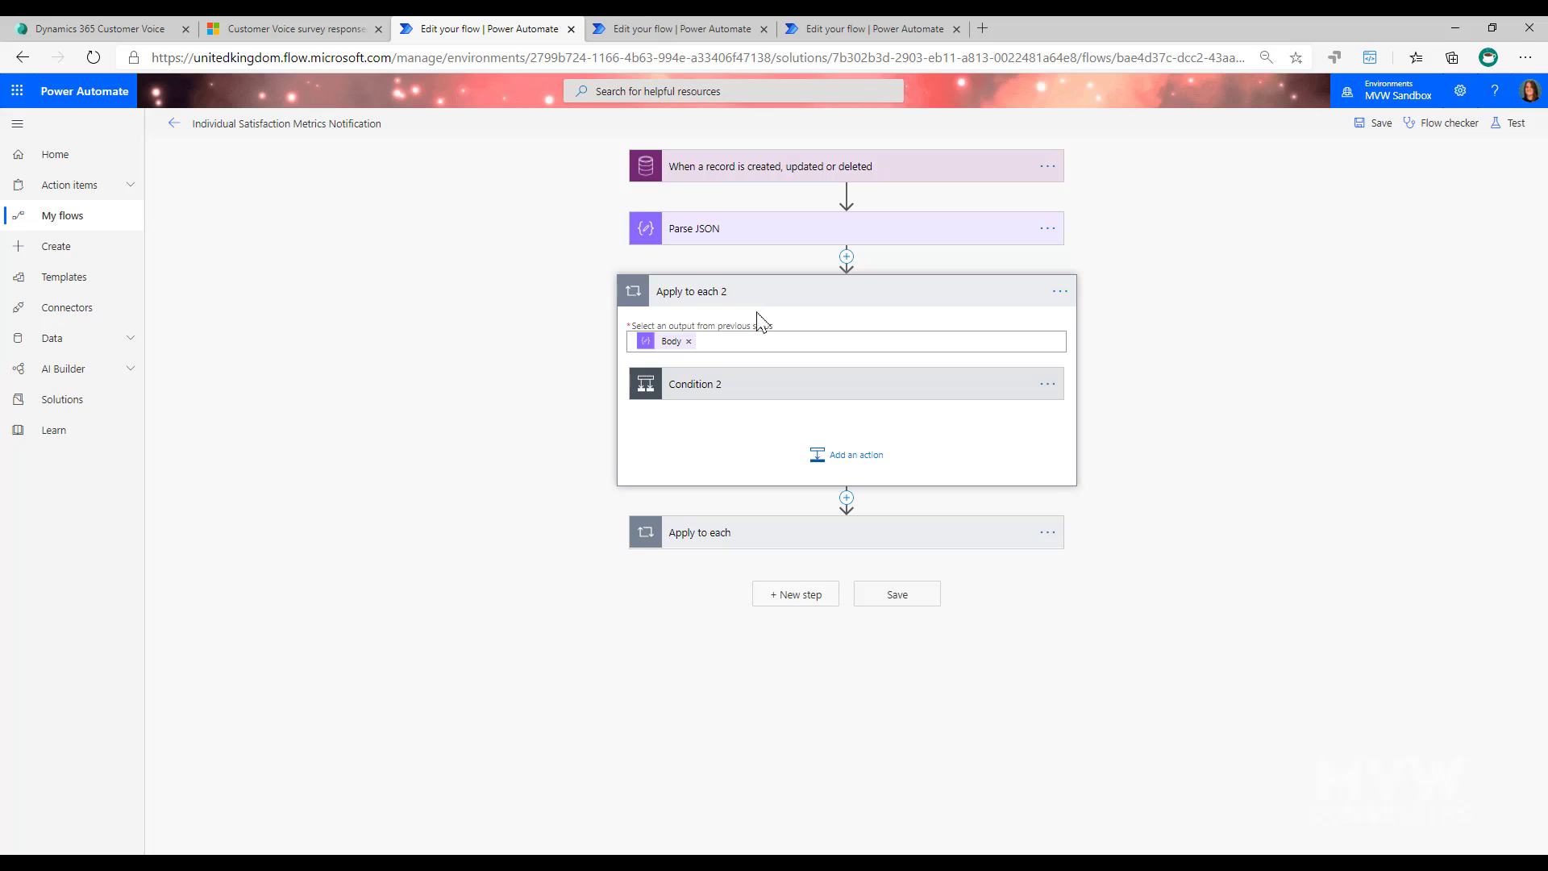
{"action": "left_click", "coordinate": [736, 539]}
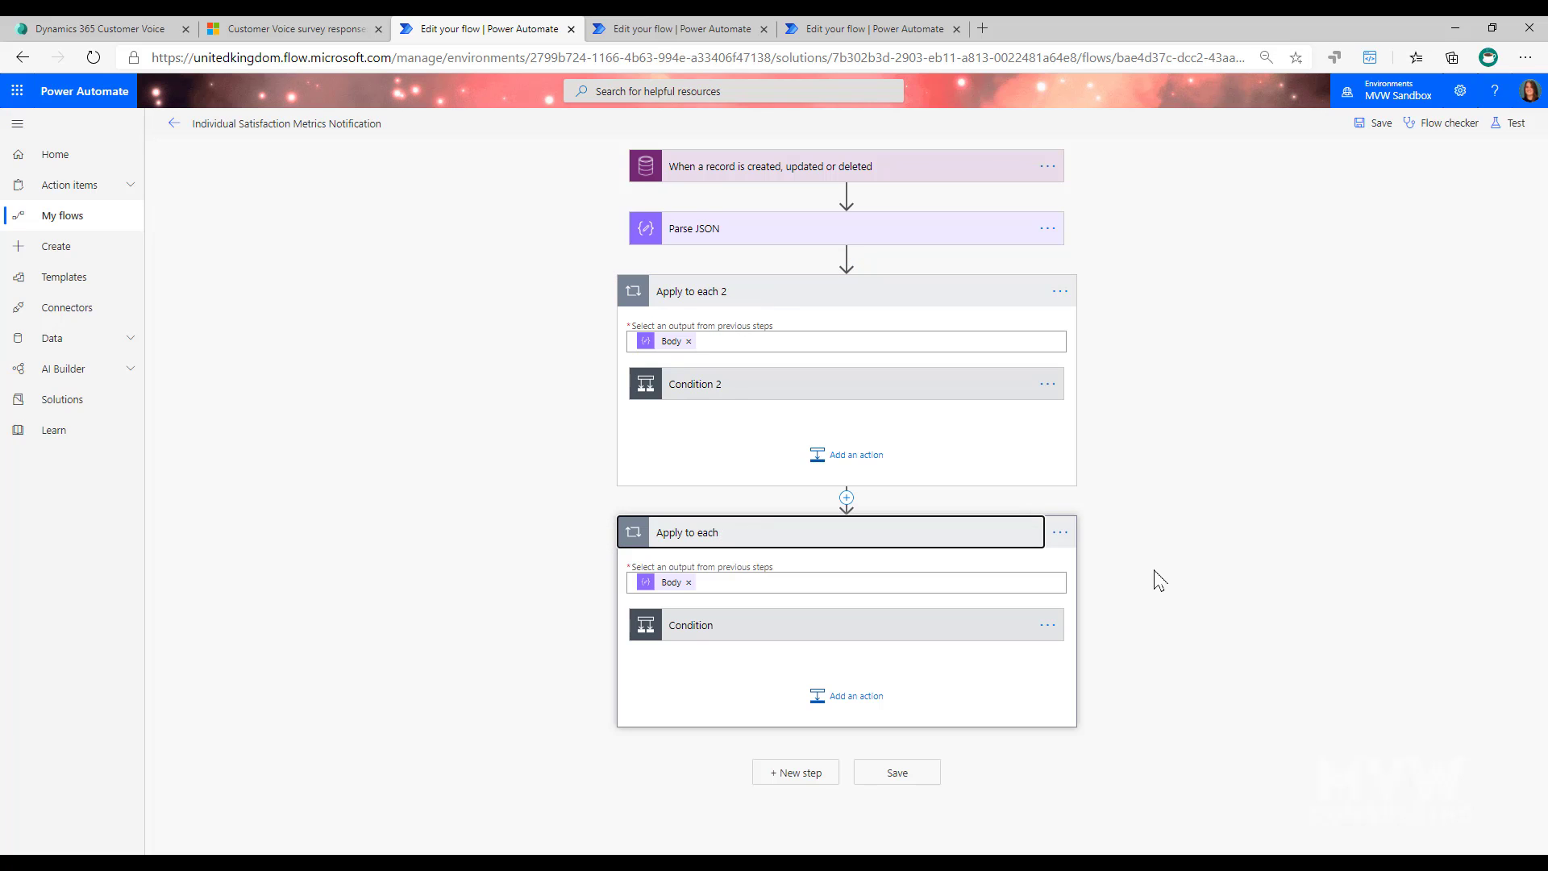
{"action": "left_click", "coordinate": [716, 383]}
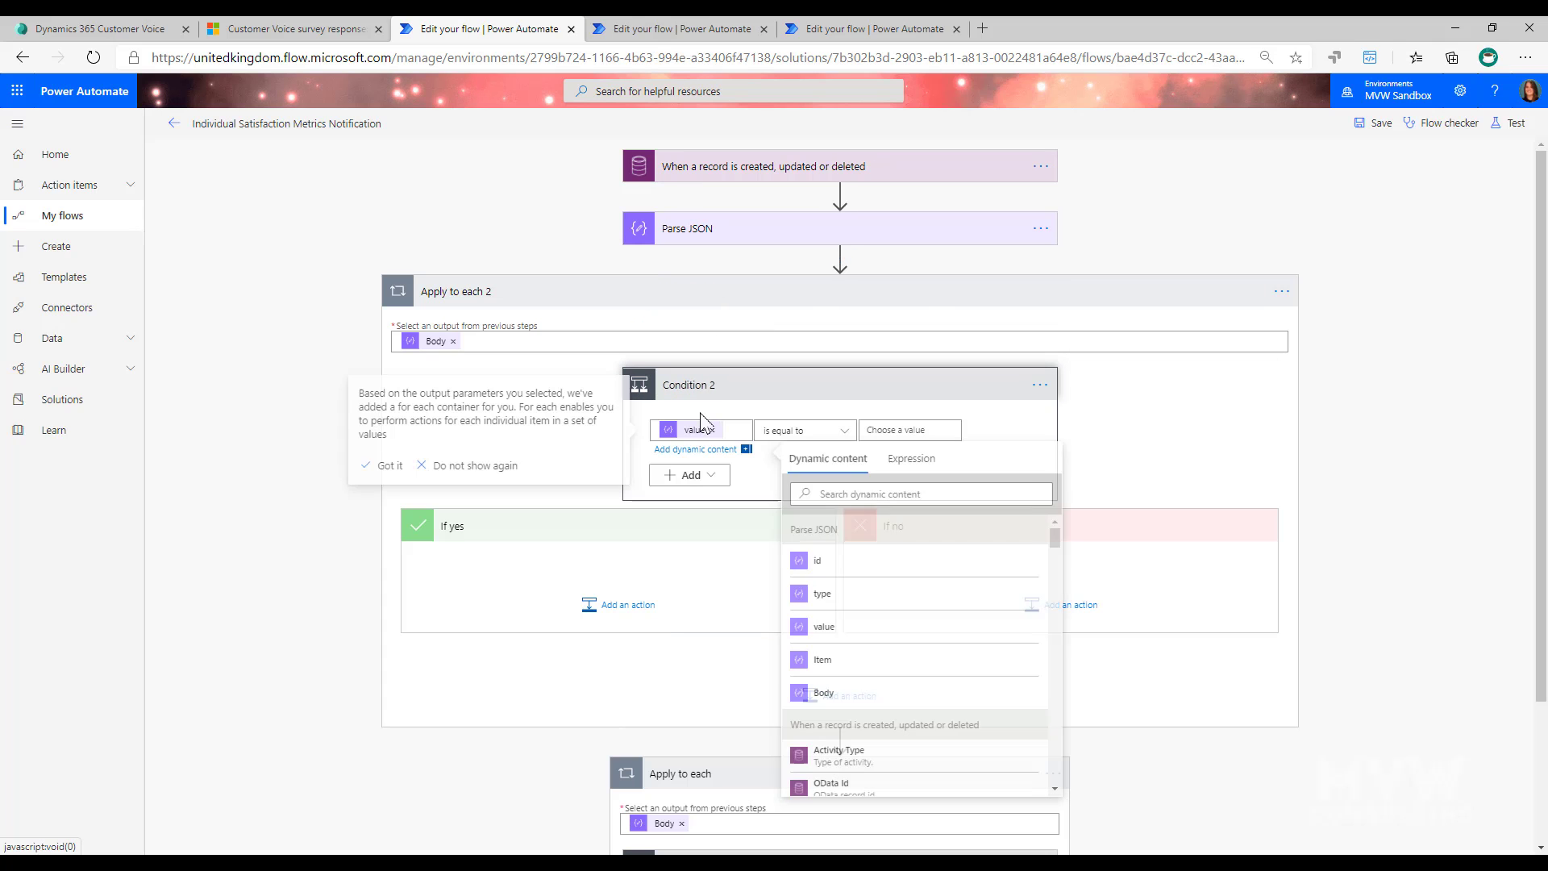
Step: Delete the Apply to each 2 loop together with the Condition 2 inside it
{"action": "left_click", "coordinate": [1282, 291]}
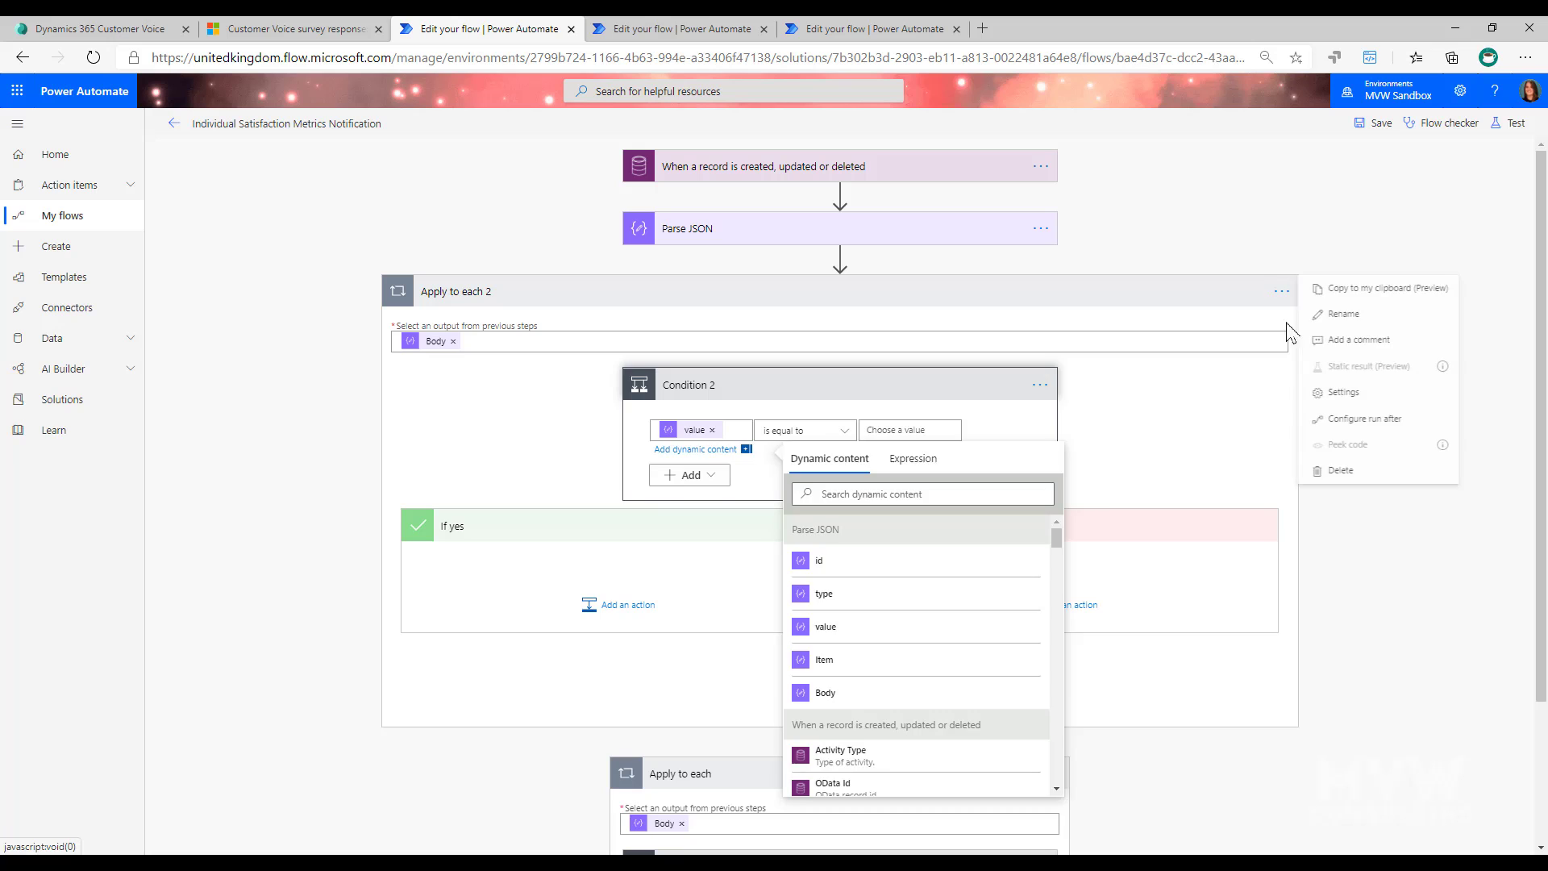
{"action": "key", "text": "Escape"}
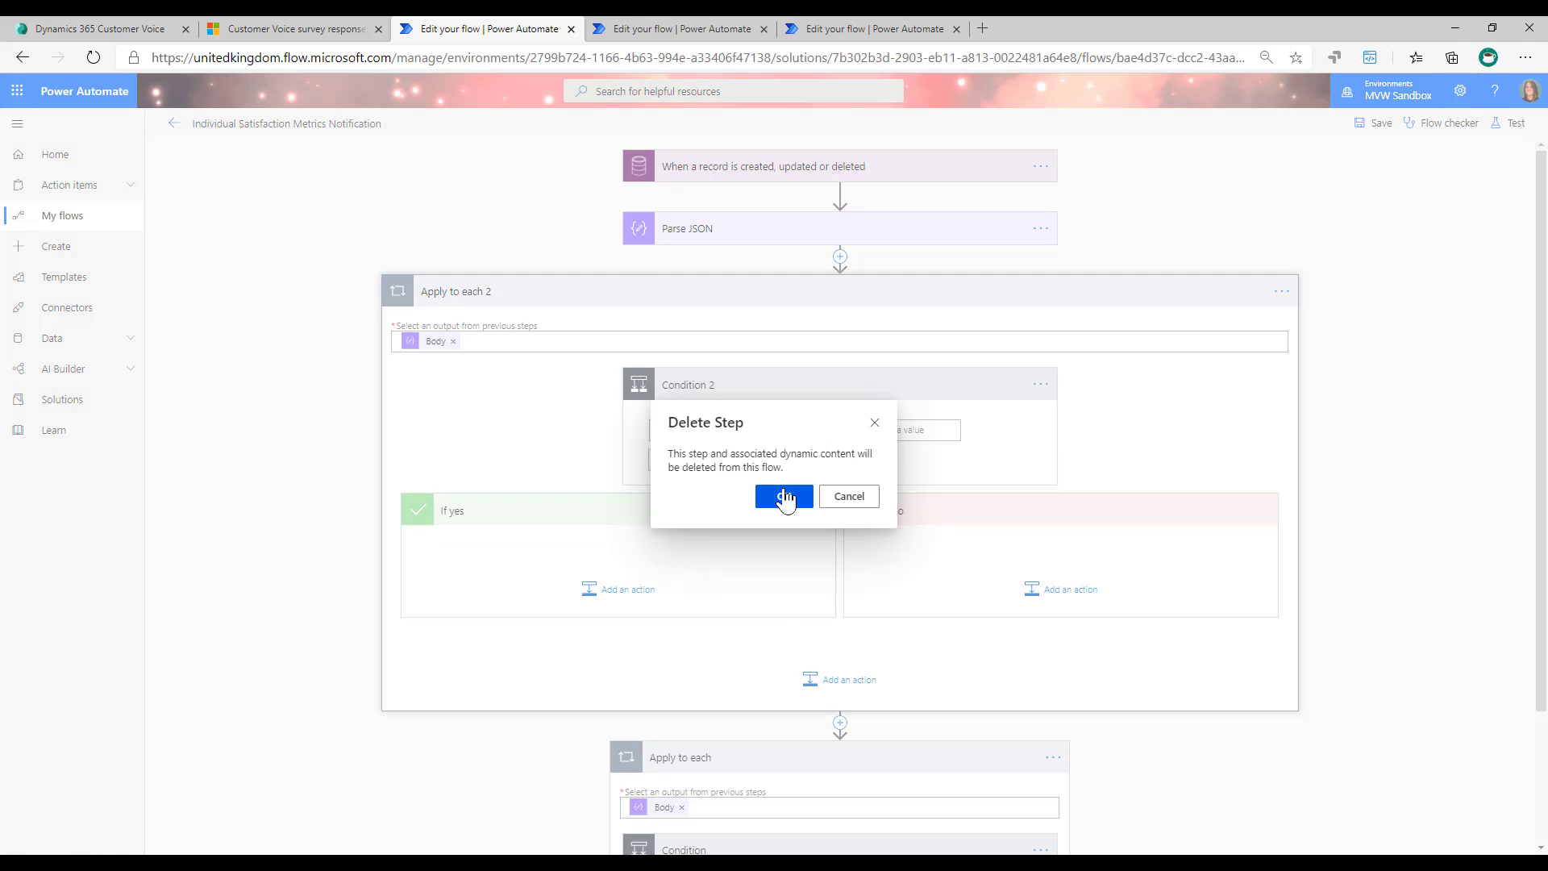
{"action": "left_click", "coordinate": [788, 495]}
Step: Review the remaining loop's Condition on the negative value and the Send an email notification (V3) action in its If yes branch
{"action": "left_click", "coordinate": [720, 387]}
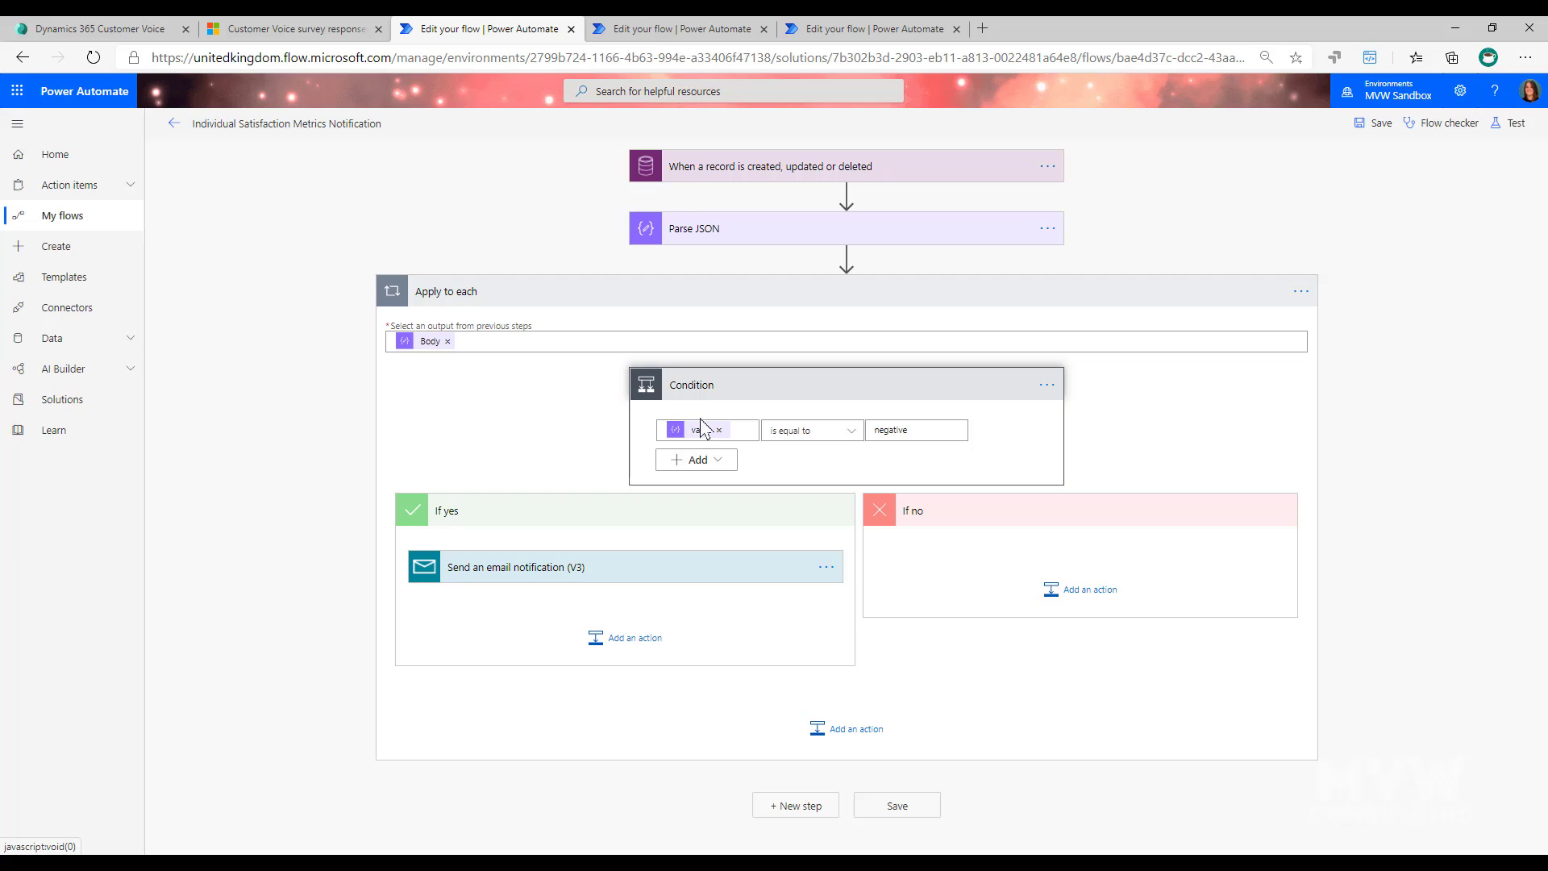
{"action": "left_click", "coordinate": [928, 431]}
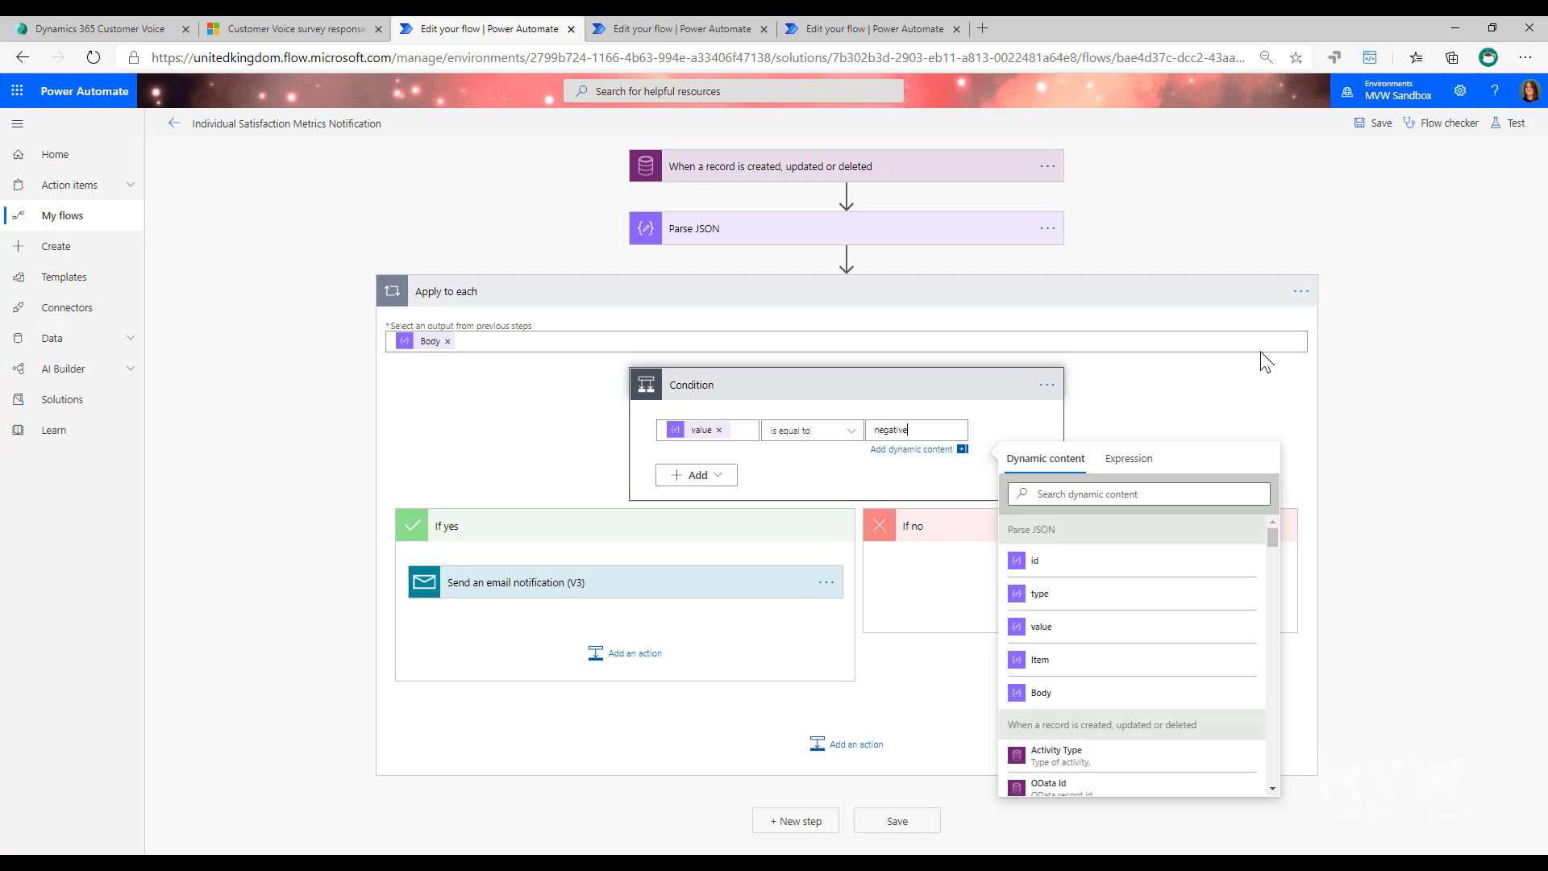
{"action": "left_click", "coordinate": [474, 587]}
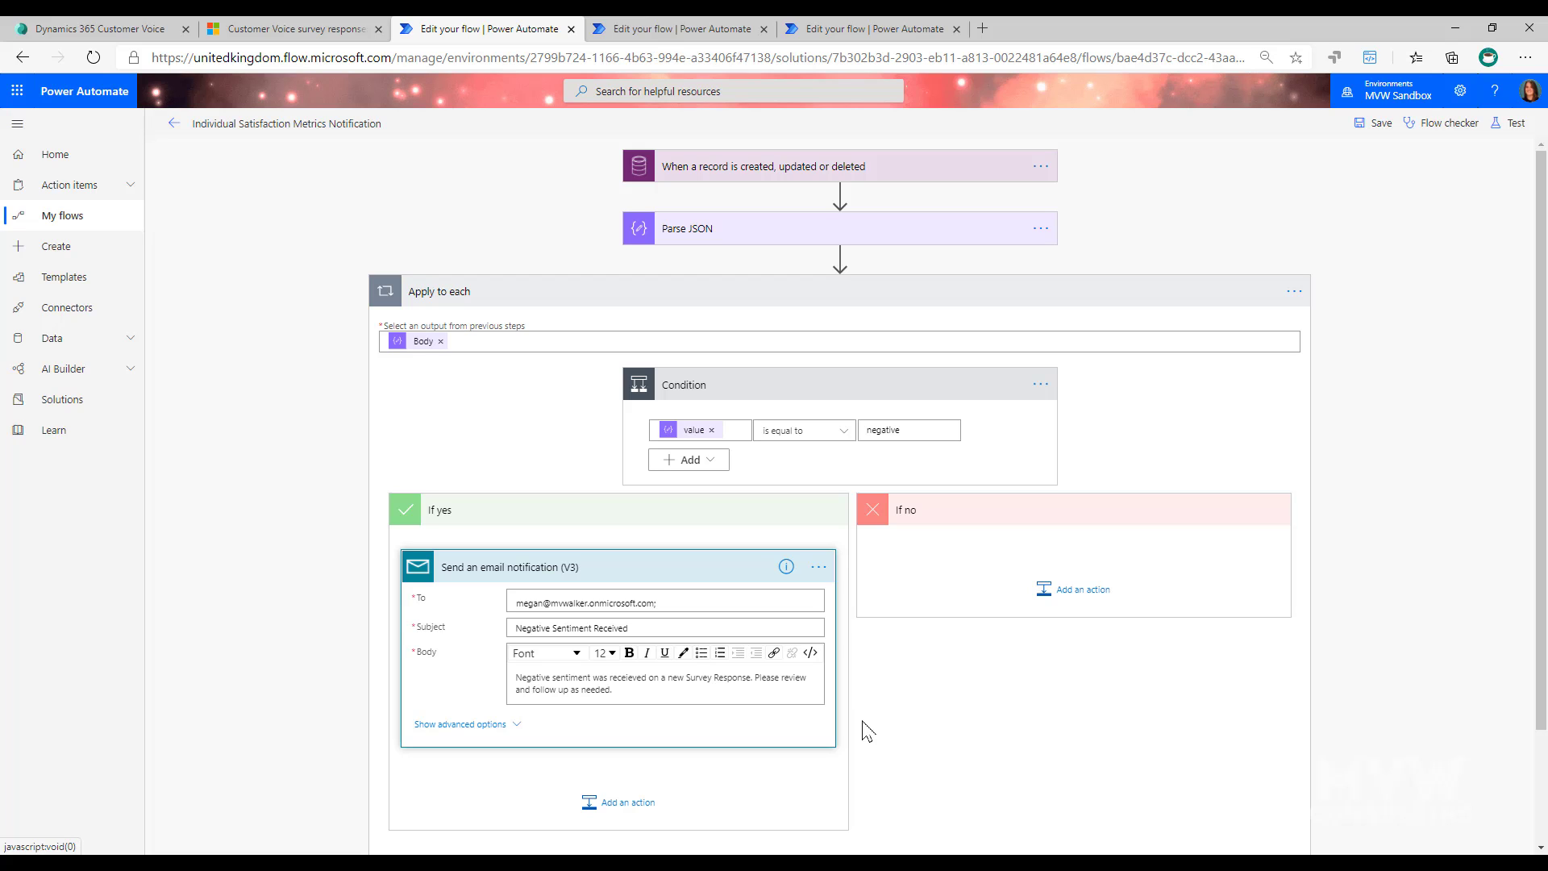
Step: Switch to the Satisfaction Metrics Notifications flow and expand its trigger, Parse JSON, Apply to each loop and Switch control
{"action": "left_click", "coordinate": [643, 28]}
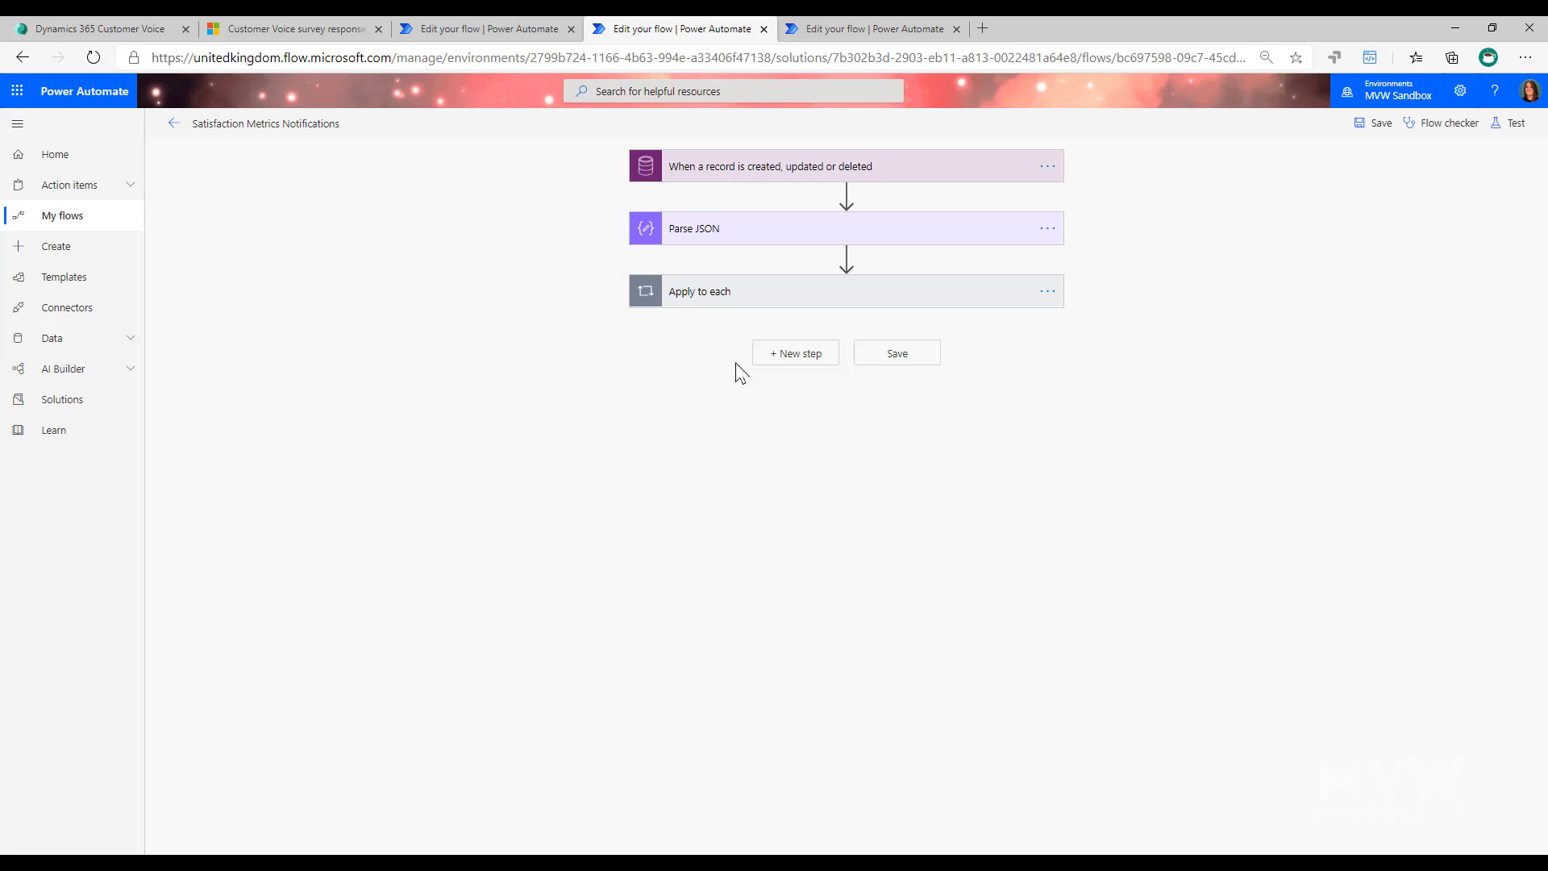
{"action": "left_click", "coordinate": [960, 169]}
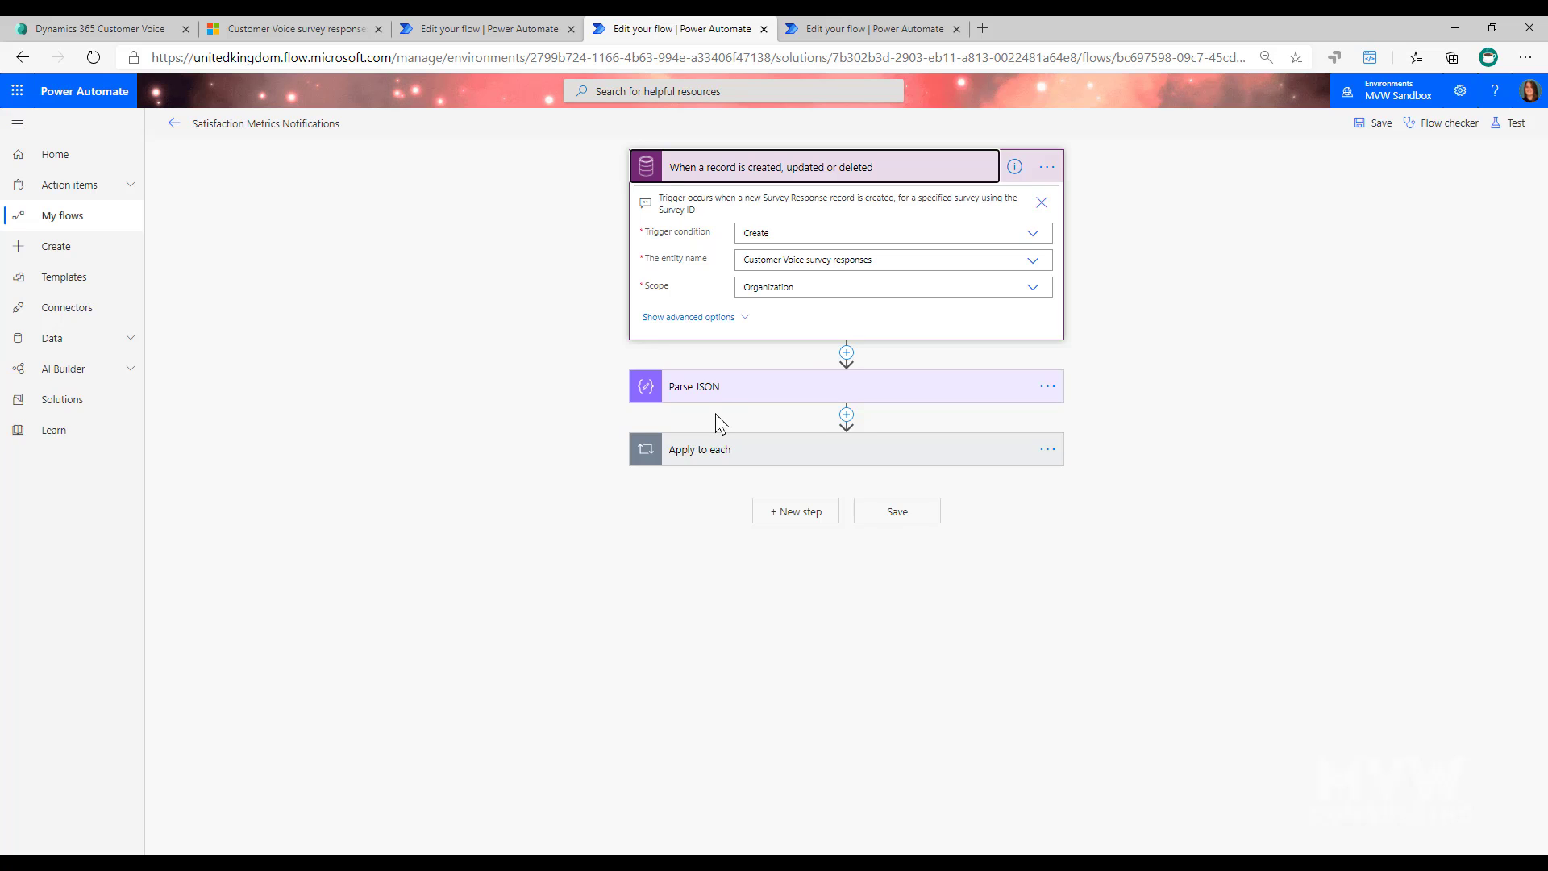
{"action": "left_click", "coordinate": [781, 392]}
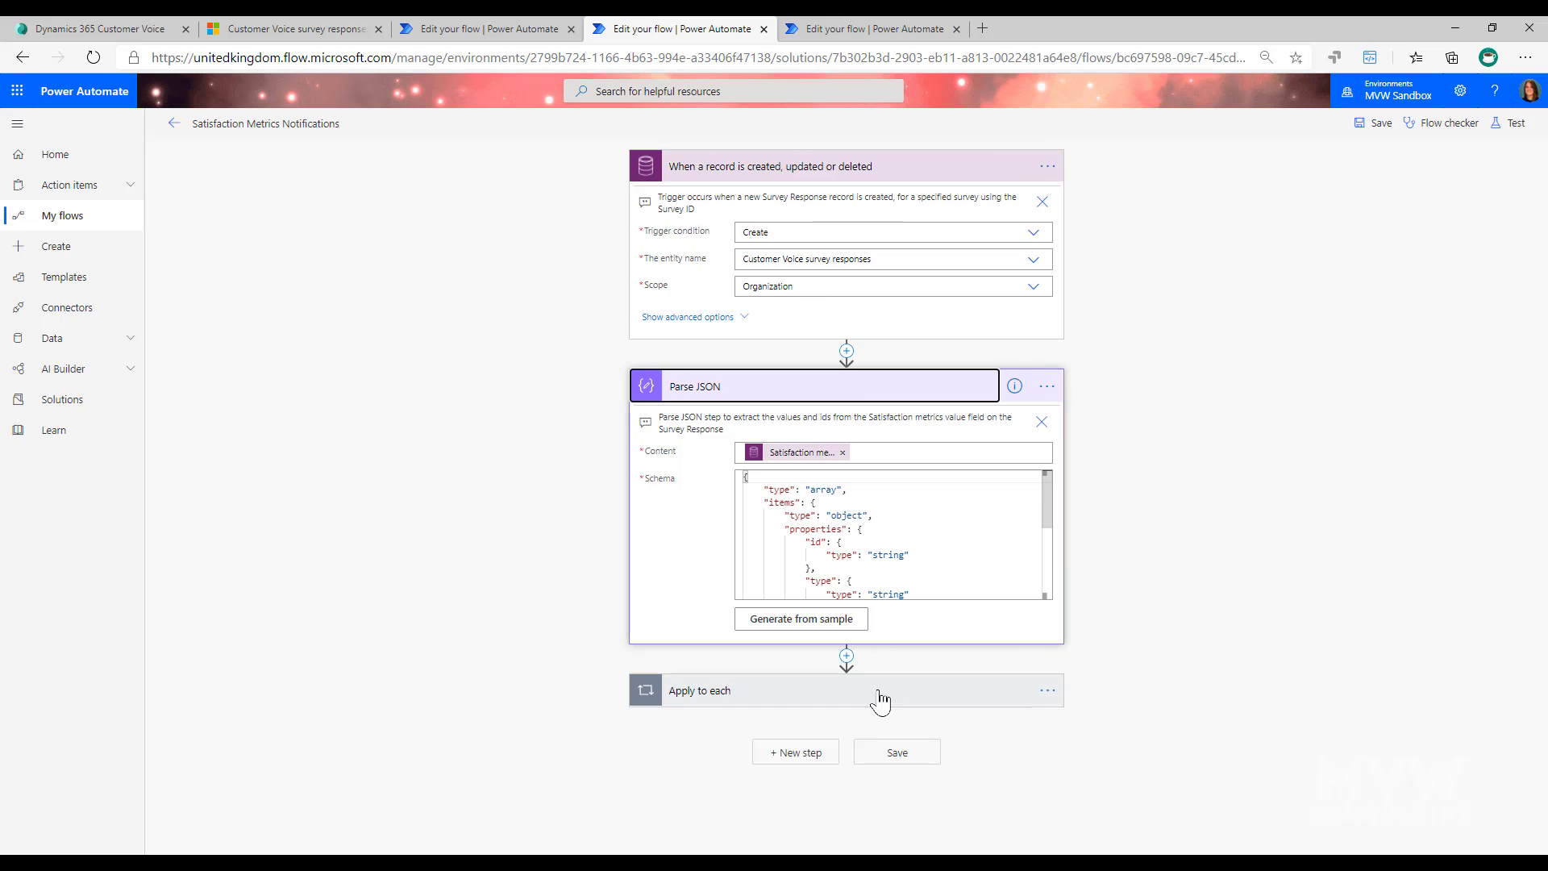
{"action": "left_click", "coordinate": [811, 694]}
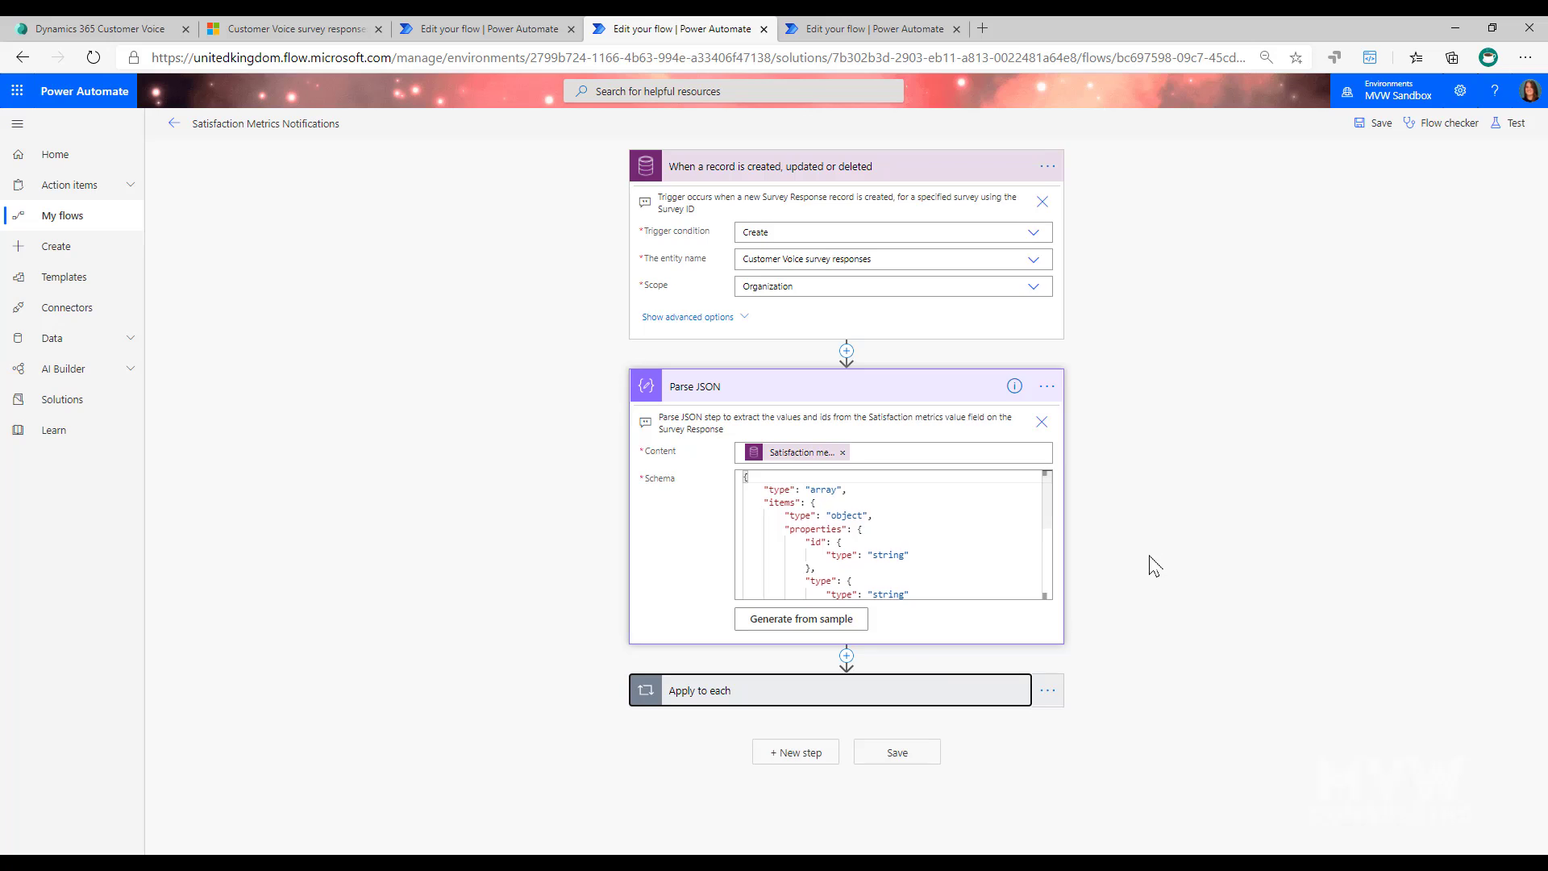
{"action": "left_click", "coordinate": [716, 690]}
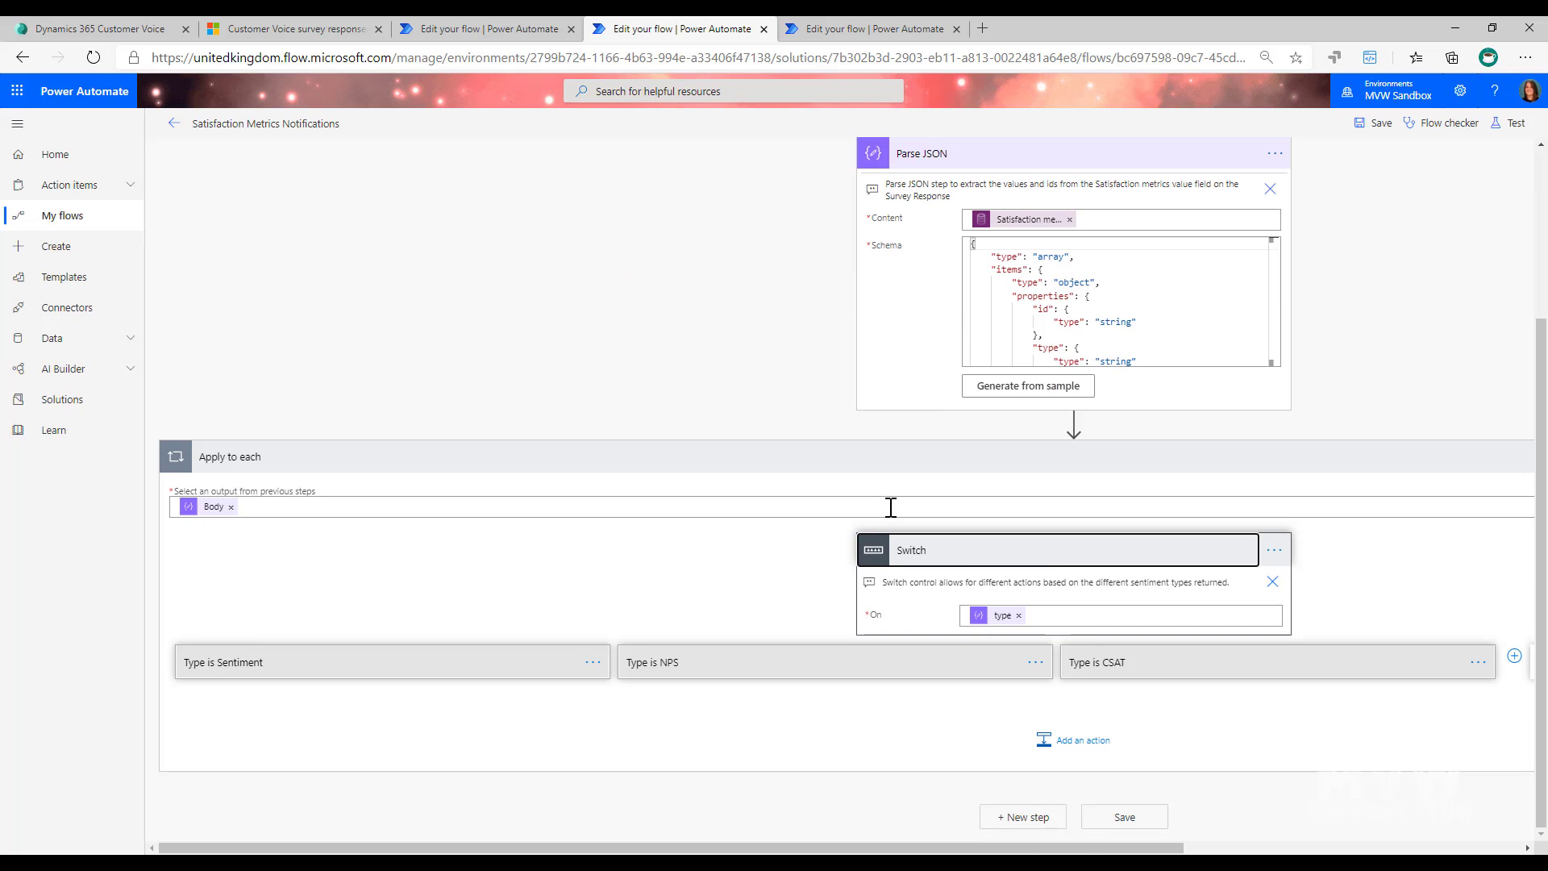
Step: Review the Switch control's type input and the condition in the Type is Sentiment case, and collapse the case
{"action": "left_click", "coordinate": [352, 672]}
{"action": "scroll", "coordinate": [519, 618], "scroll_direction": "down", "scroll_amount": 2}
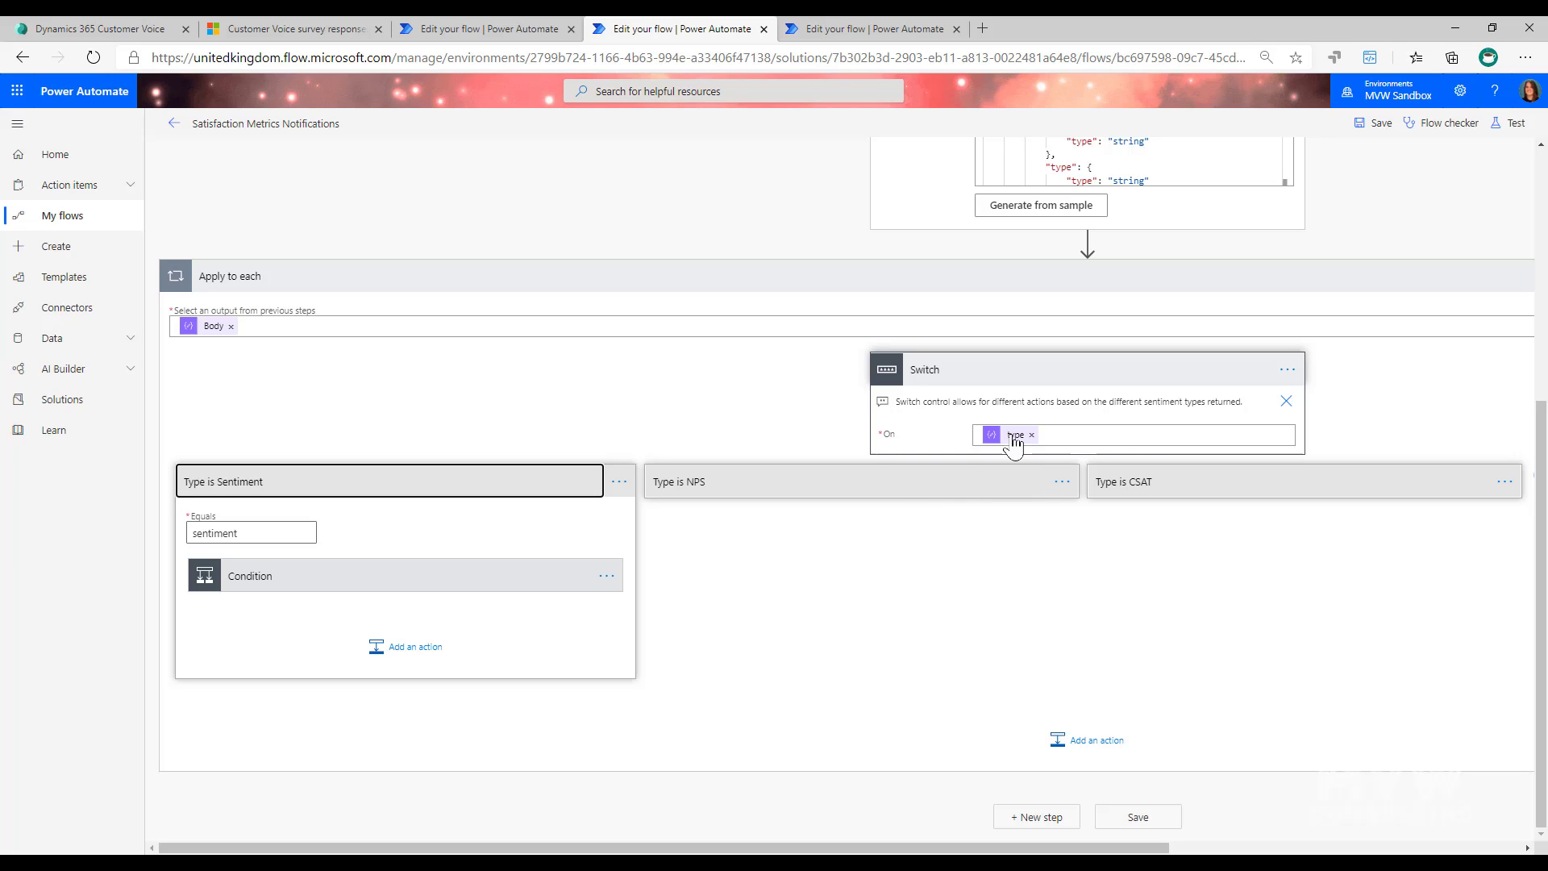
{"action": "mouse_move", "coordinate": [998, 442]}
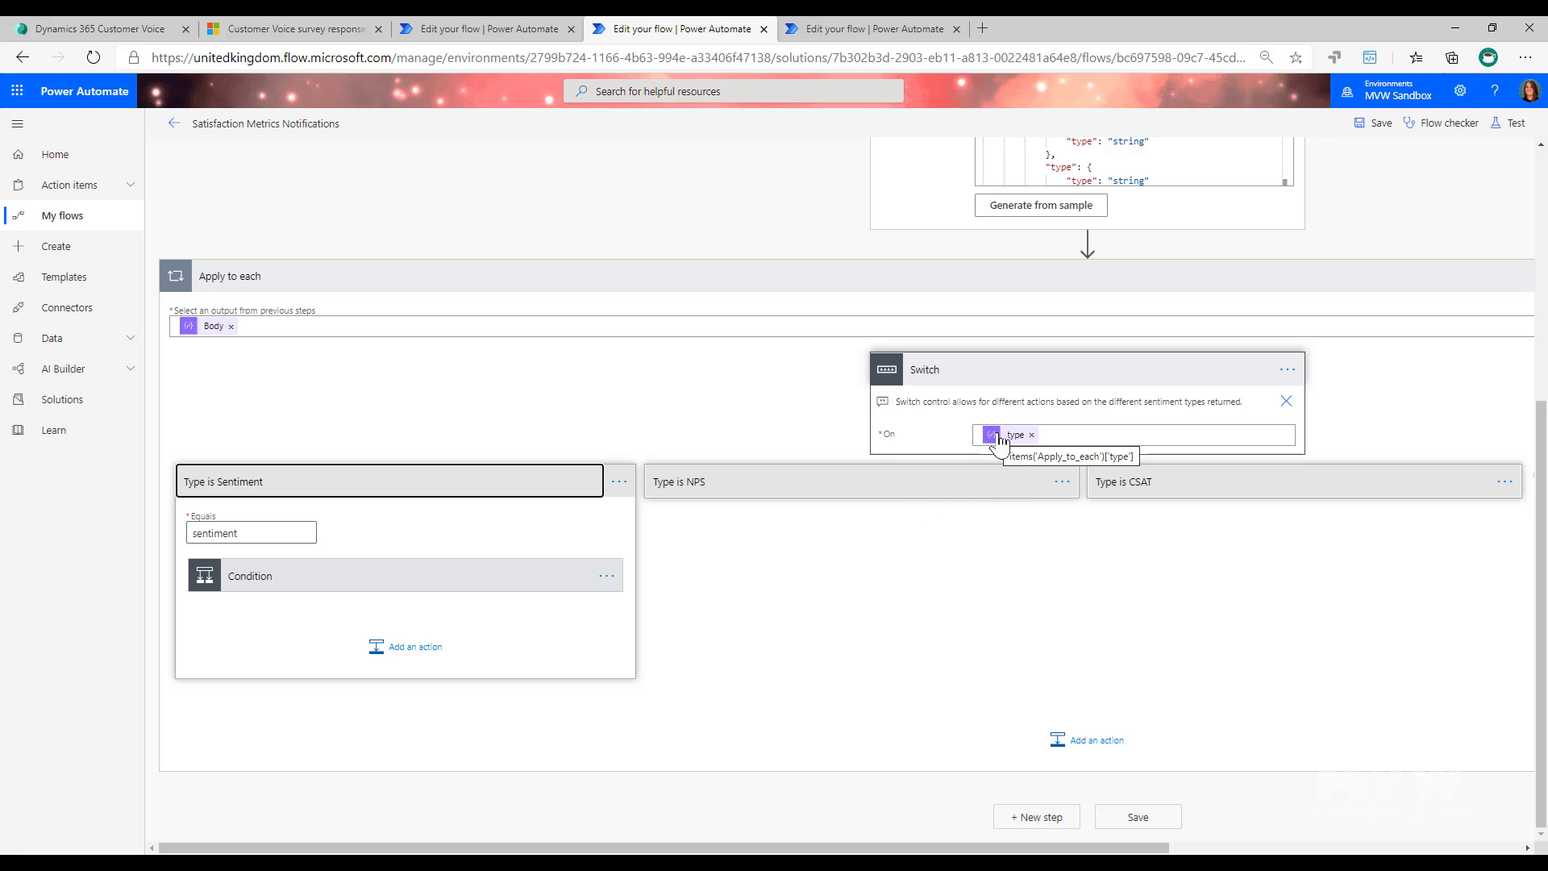
{"action": "scroll", "coordinate": [998, 442], "scroll_direction": "up", "scroll_amount": 4}
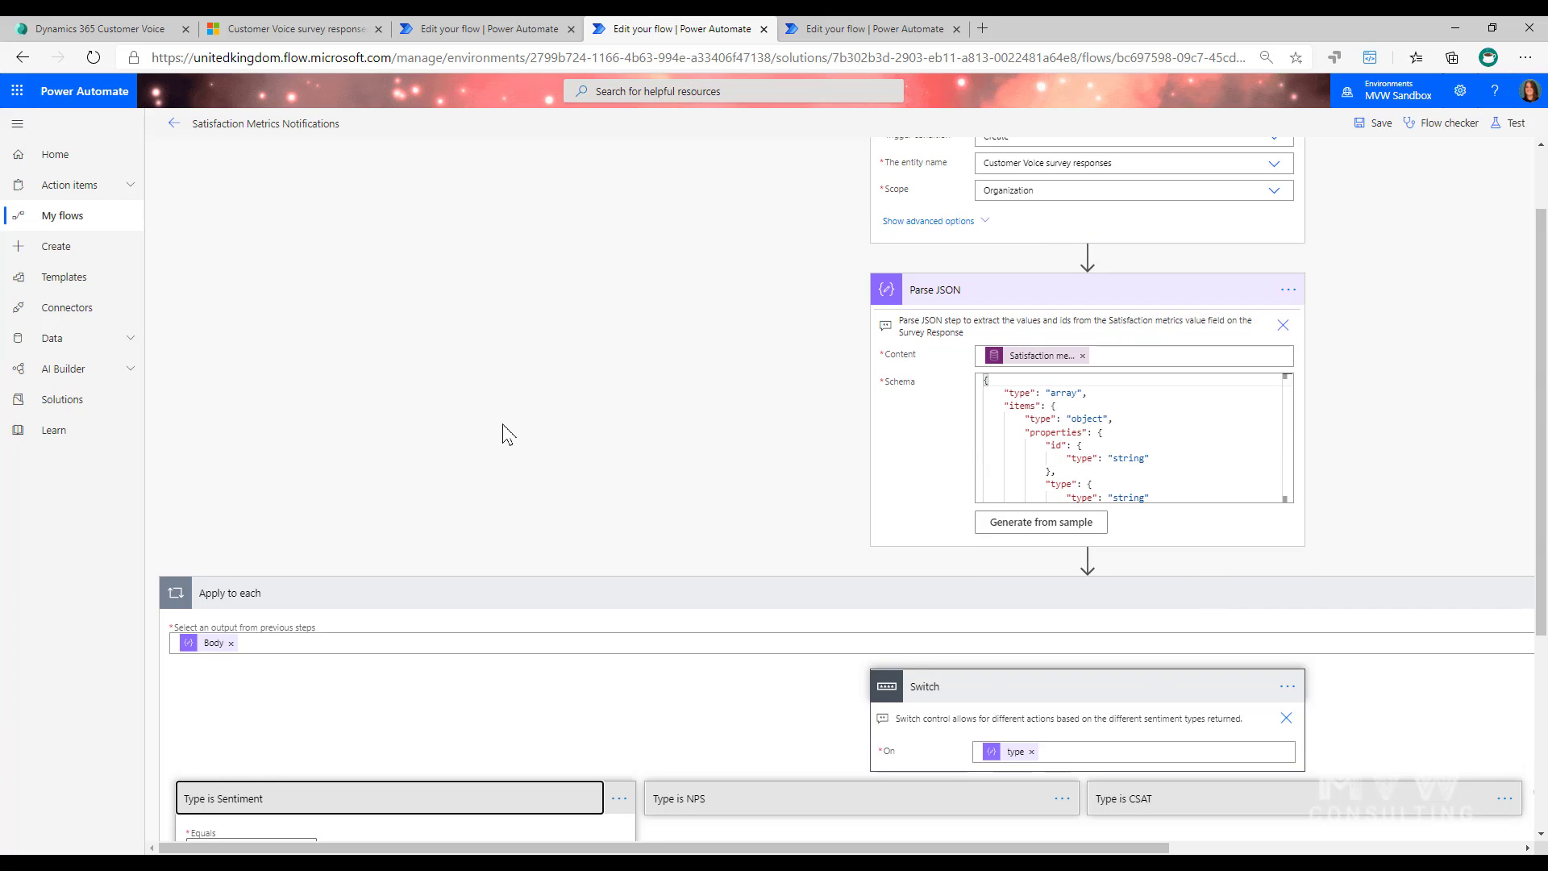
{"action": "scroll", "coordinate": [503, 434], "scroll_direction": "down", "scroll_amount": 4}
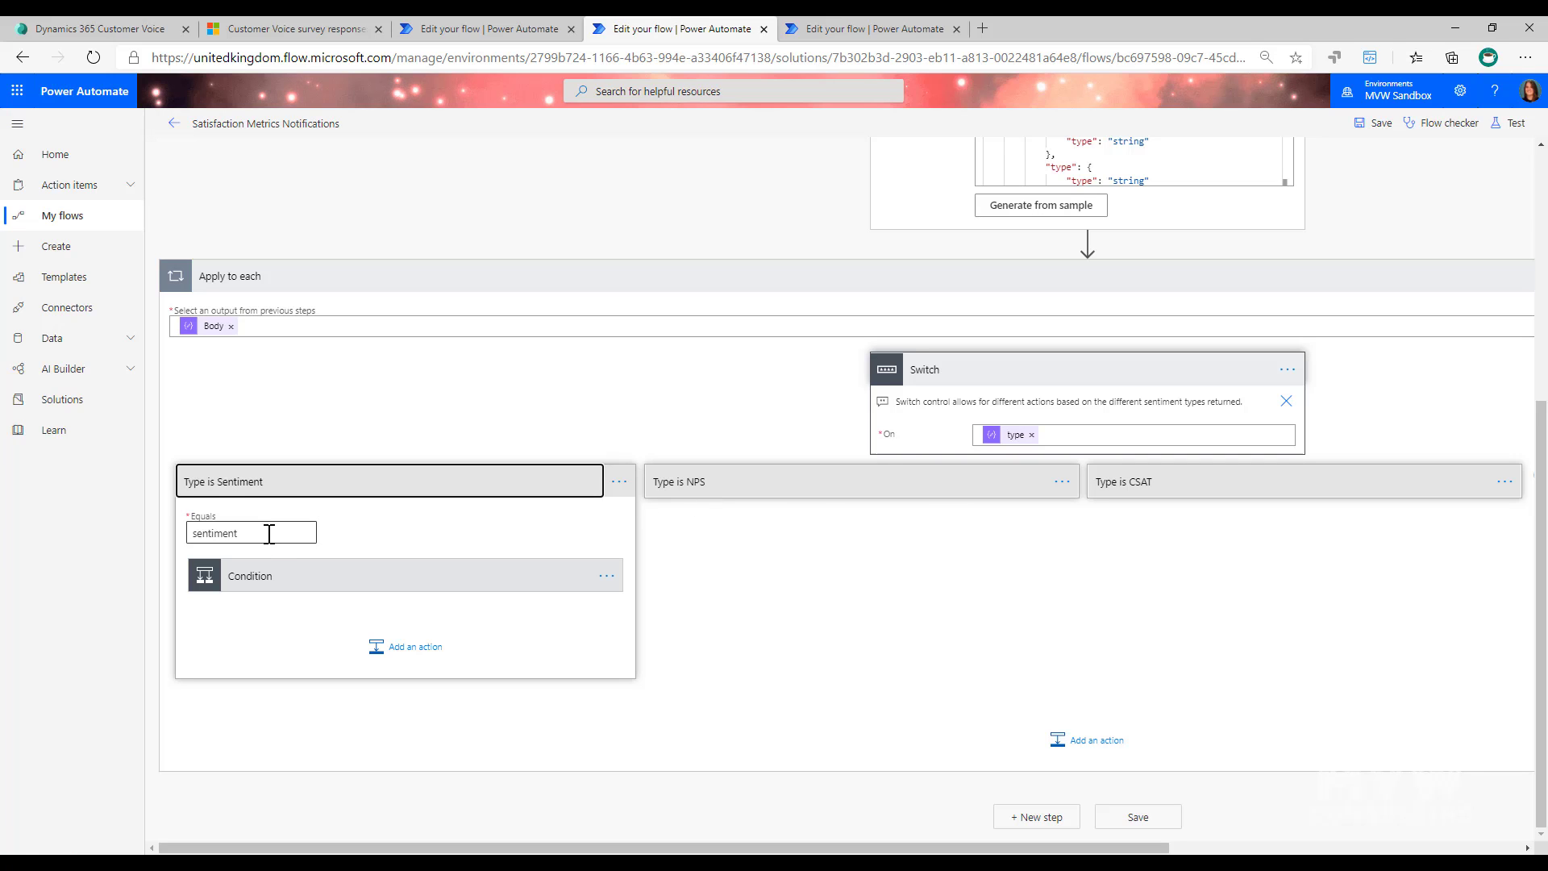
{"action": "left_click", "coordinate": [298, 575]}
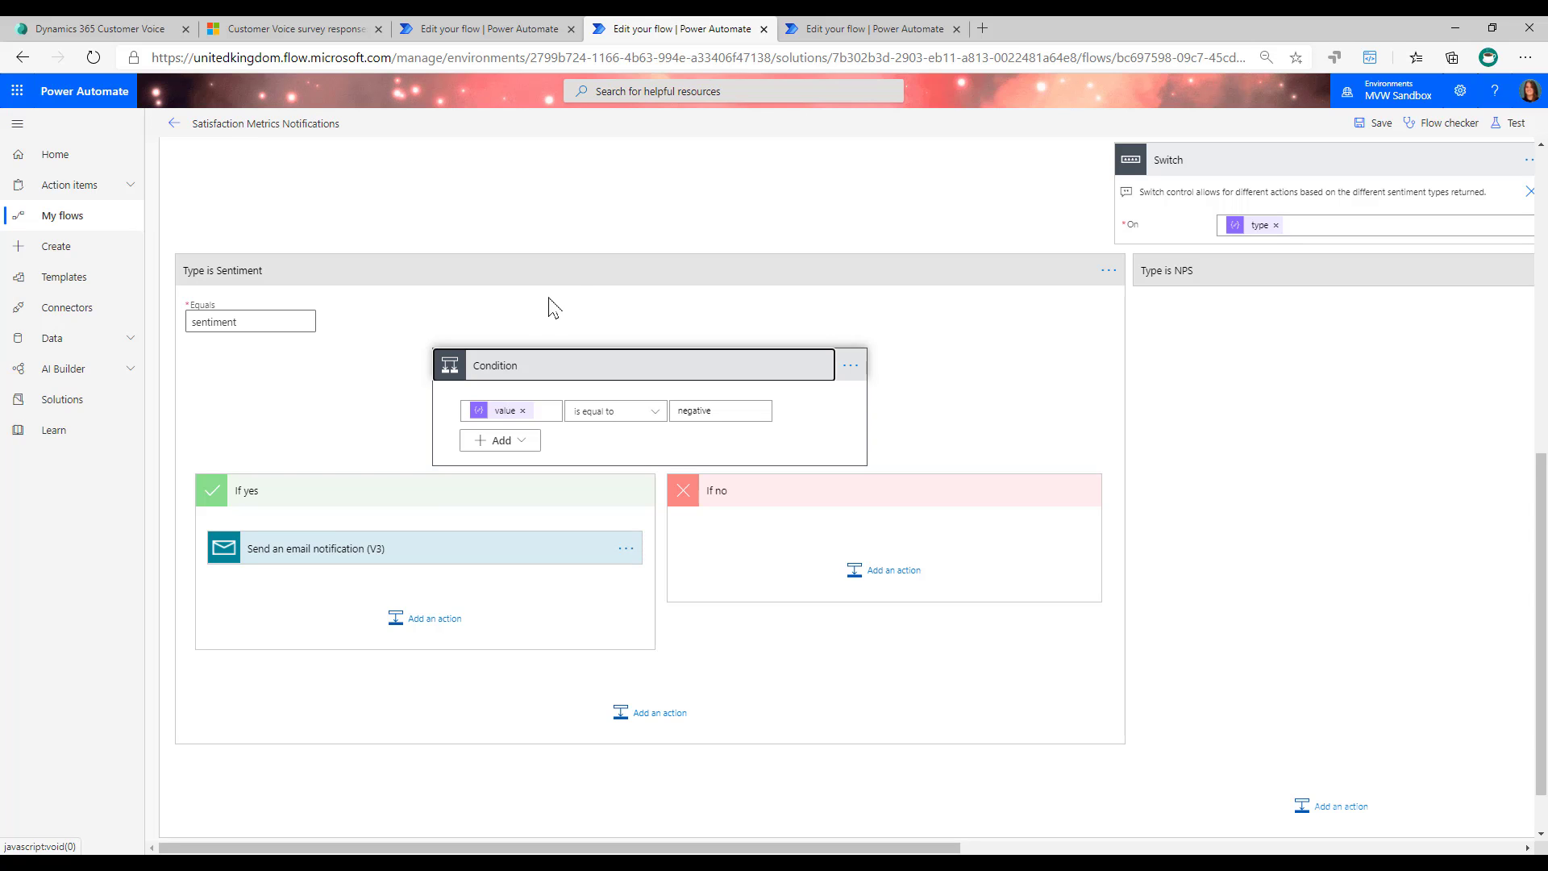
{"action": "left_click", "coordinate": [573, 273]}
Step: Expand the Type is NPS case, examine Condition 2 and its branches, and collapse the case
{"action": "left_click", "coordinate": [787, 658]}
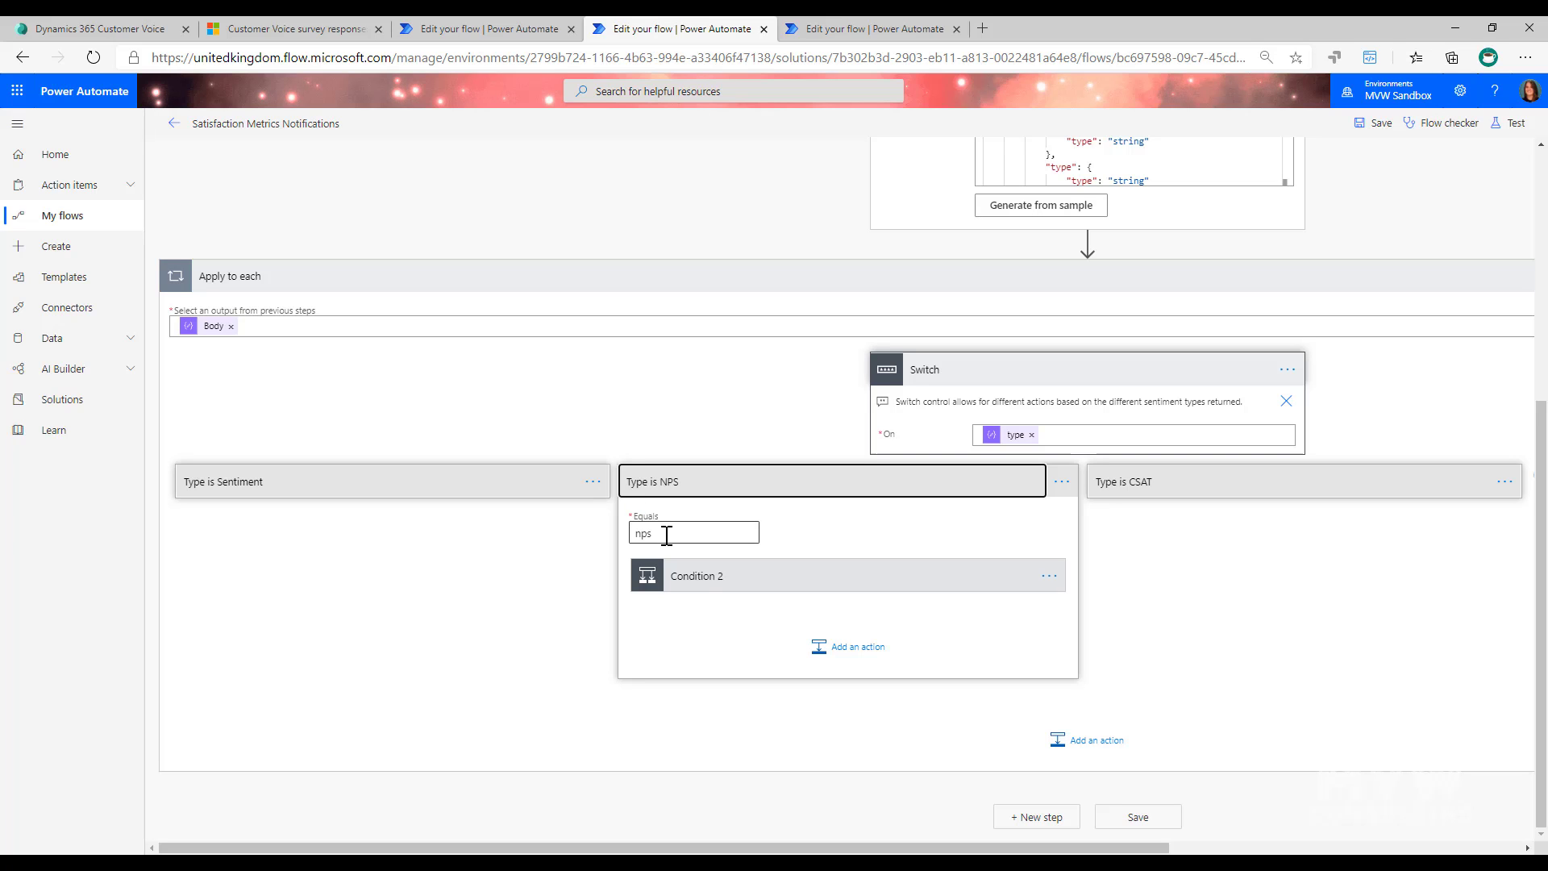
{"action": "left_click", "coordinate": [726, 584]}
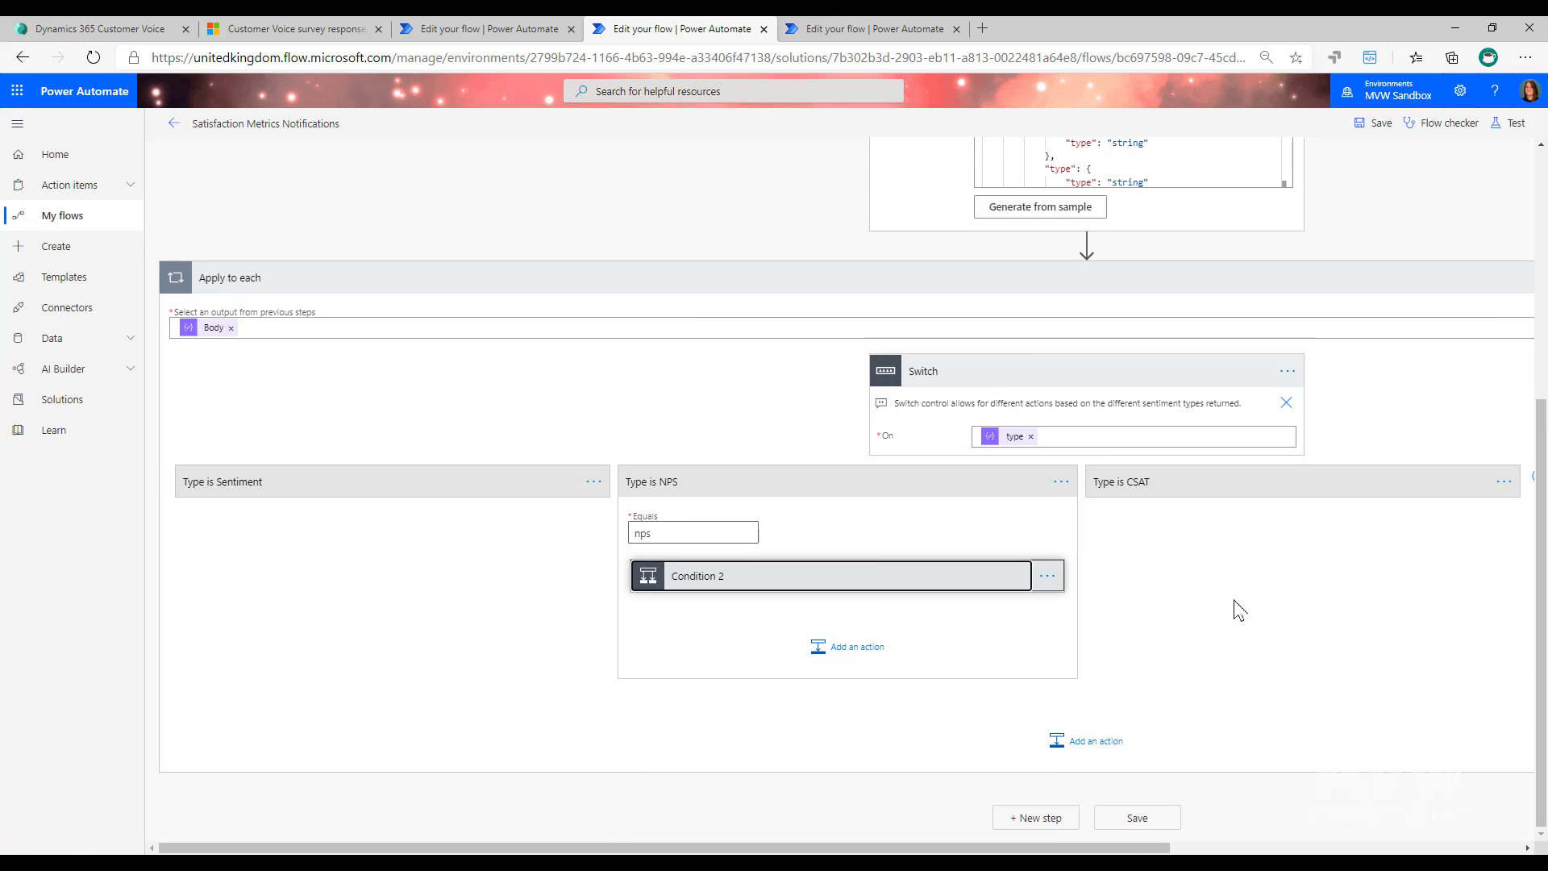
{"action": "scroll", "coordinate": [1217, 617], "scroll_direction": "down", "scroll_amount": 3}
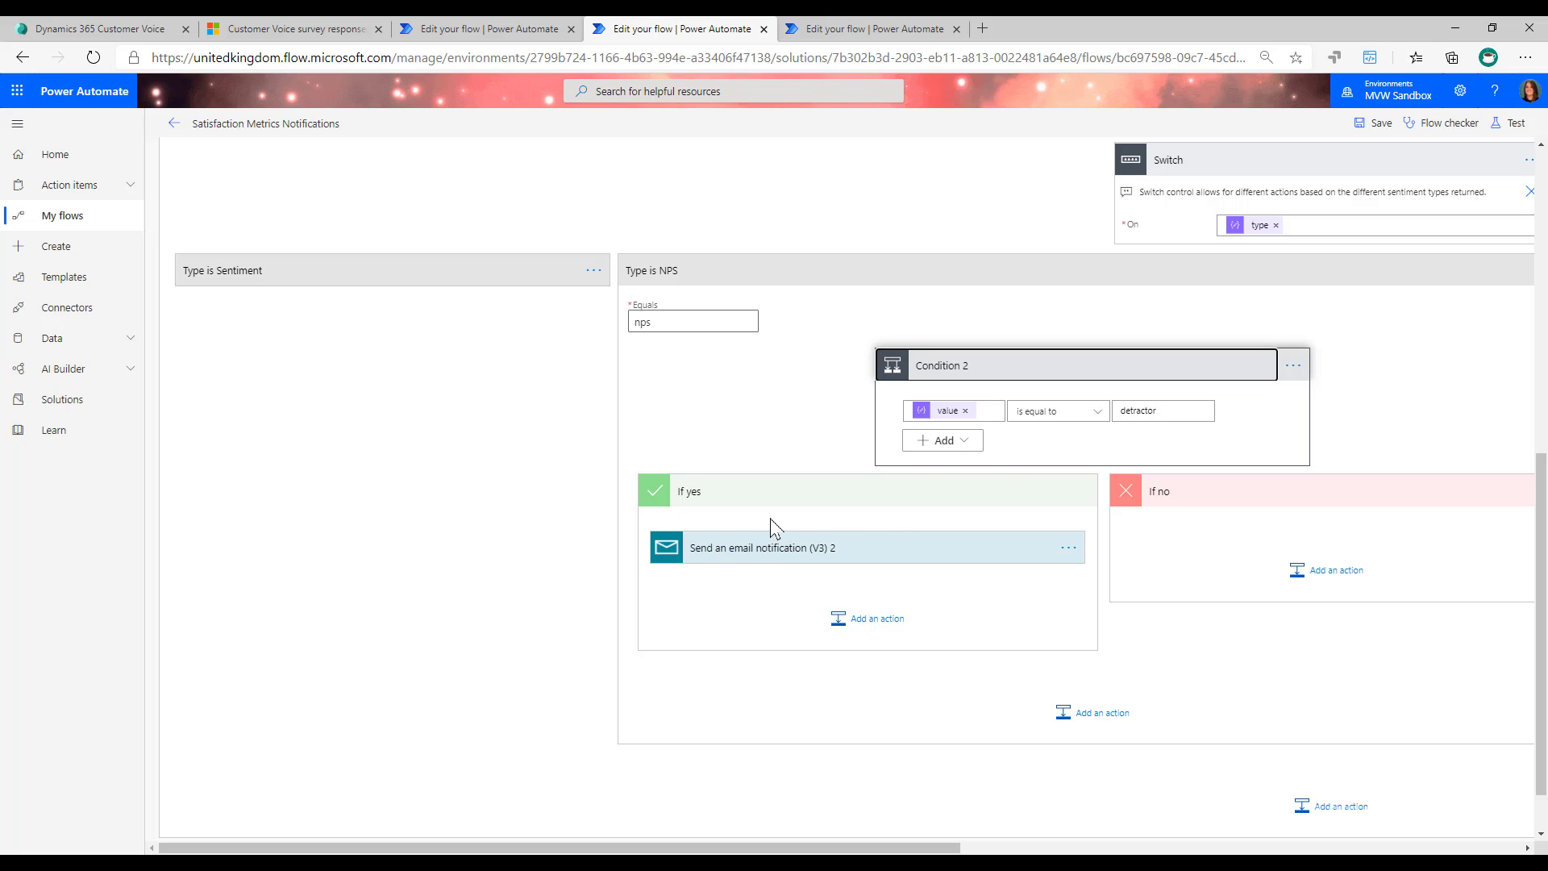
{"action": "left_click", "coordinate": [787, 271]}
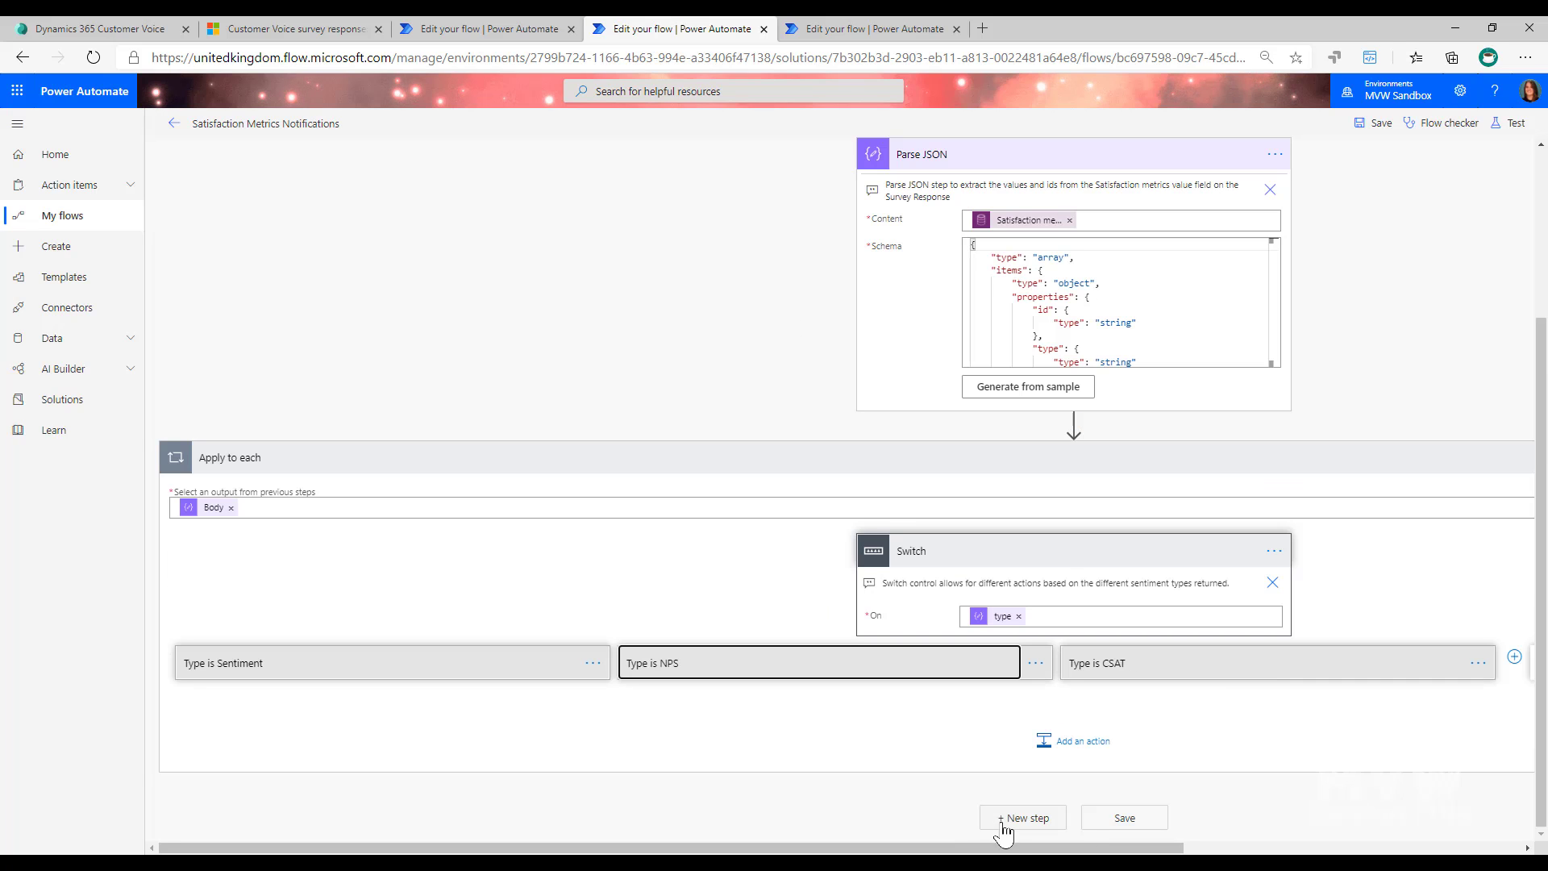
Step: Examine Condition 3 and its available comparison operators in the Type is CSAT case, and collapse the case
{"action": "left_click_drag", "start_coordinate": [1004, 847], "coordinate": [1258, 847]}
{"action": "left_click", "coordinate": [836, 681]}
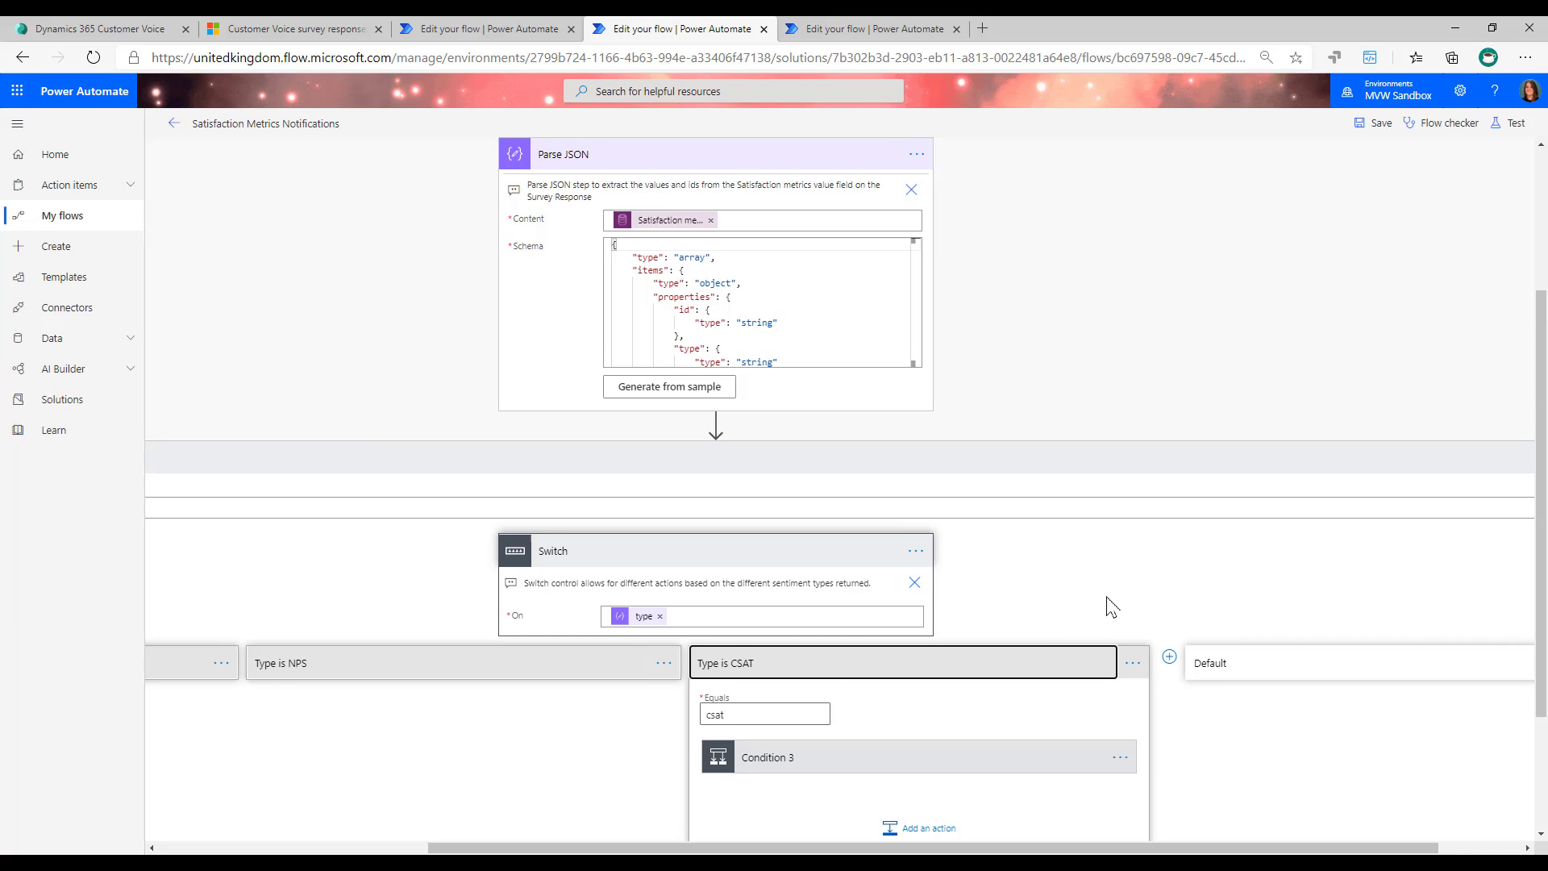
{"action": "scroll", "coordinate": [1072, 613], "scroll_direction": "down", "scroll_amount": 2}
{"action": "left_click", "coordinate": [794, 589]}
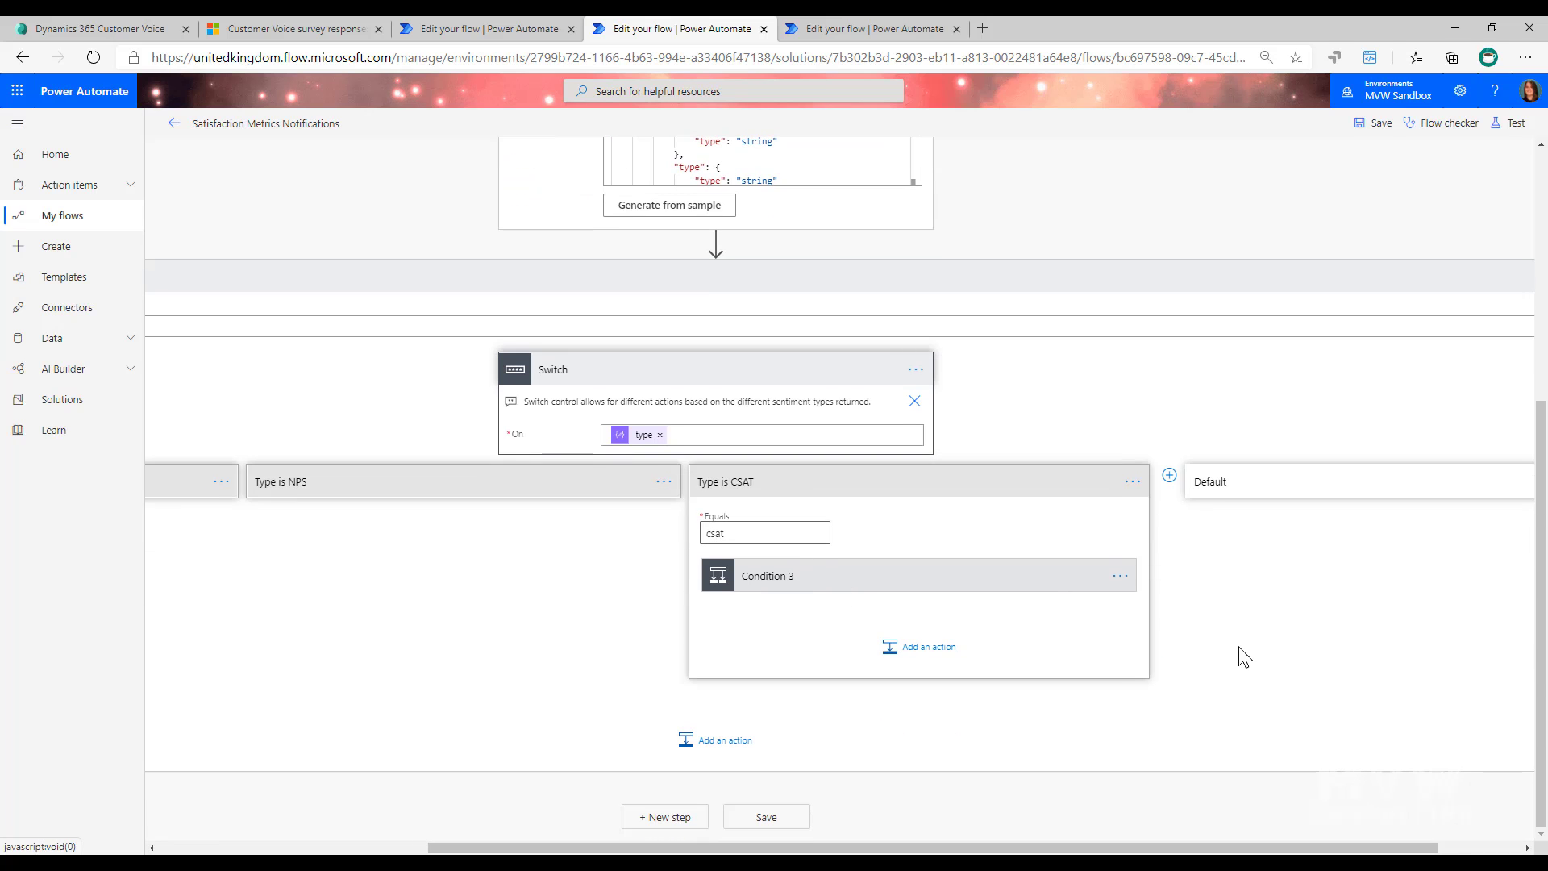
{"action": "scroll", "coordinate": [1242, 656], "scroll_direction": "down", "scroll_amount": 3}
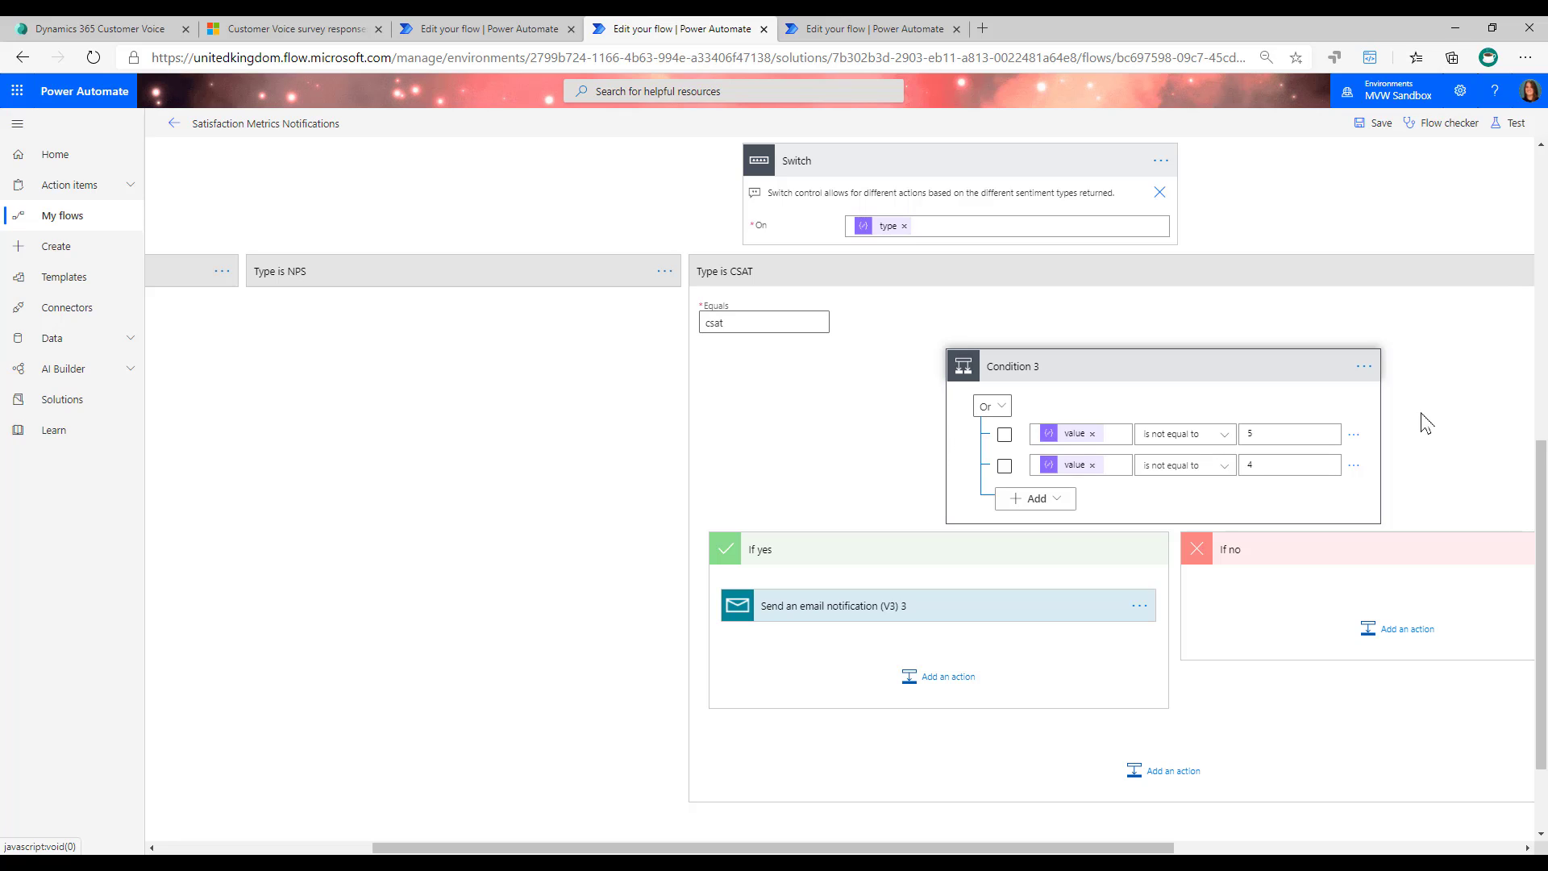
{"action": "left_click", "coordinate": [1225, 436]}
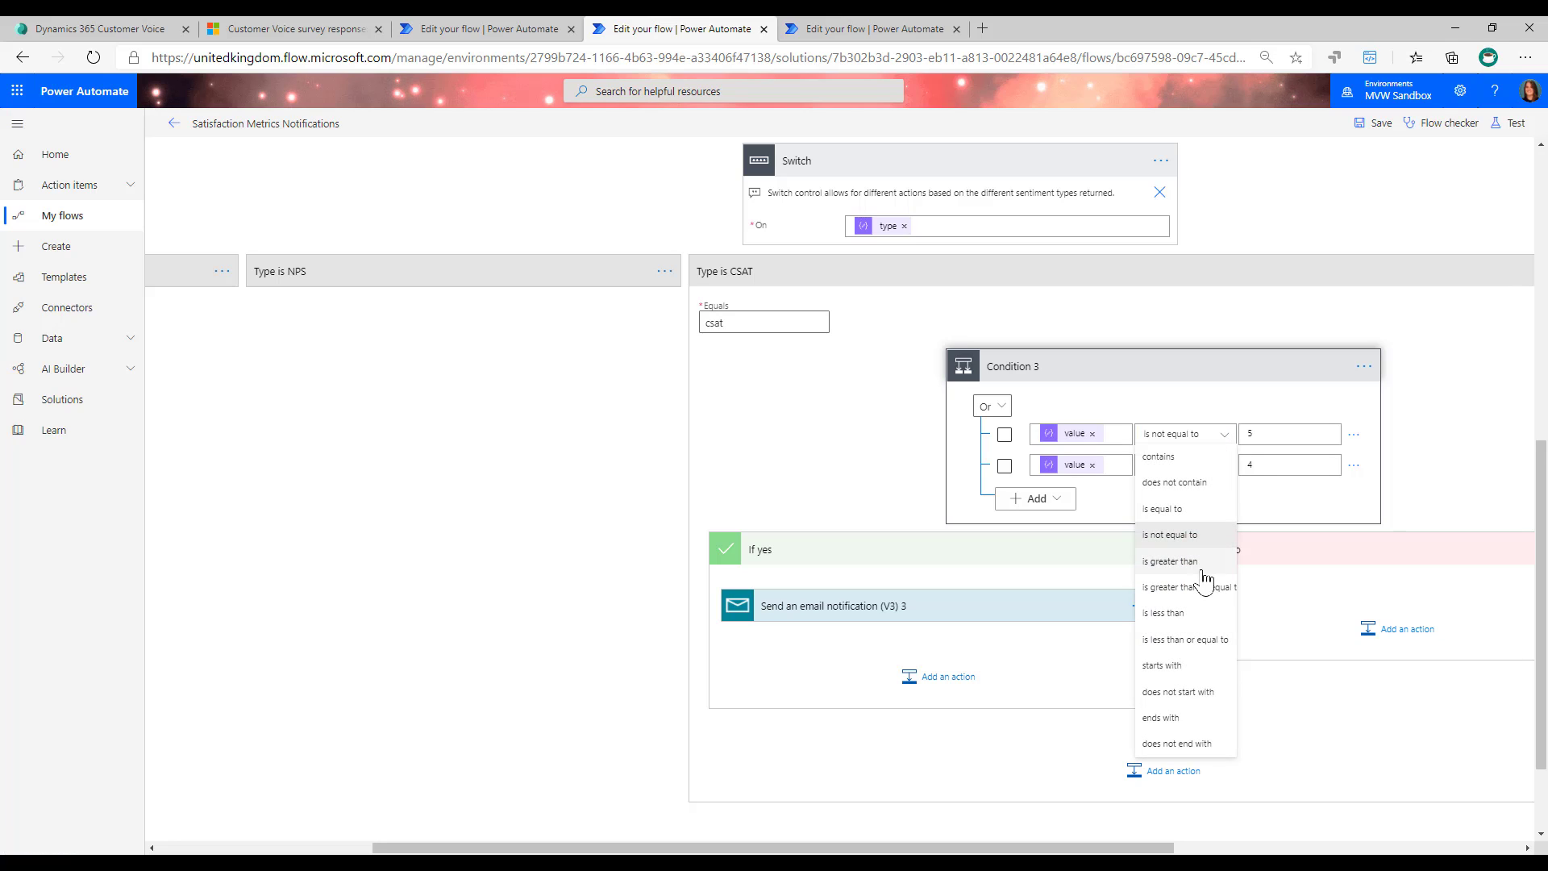
{"action": "left_click", "coordinate": [1292, 513]}
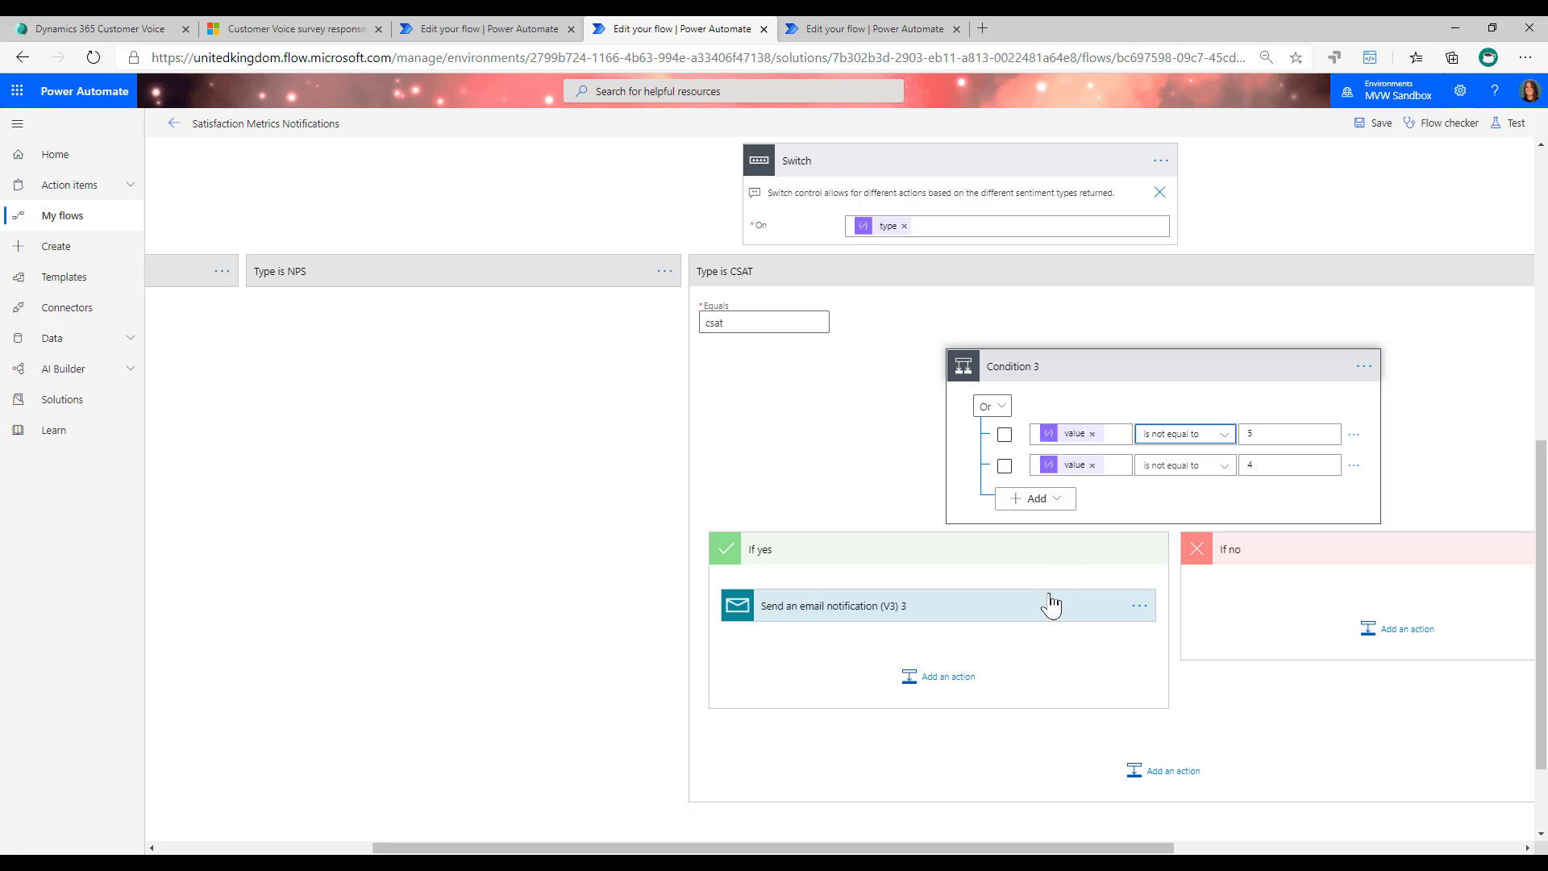
{"action": "scroll", "coordinate": [1044, 603], "scroll_direction": "up", "scroll_amount": 1}
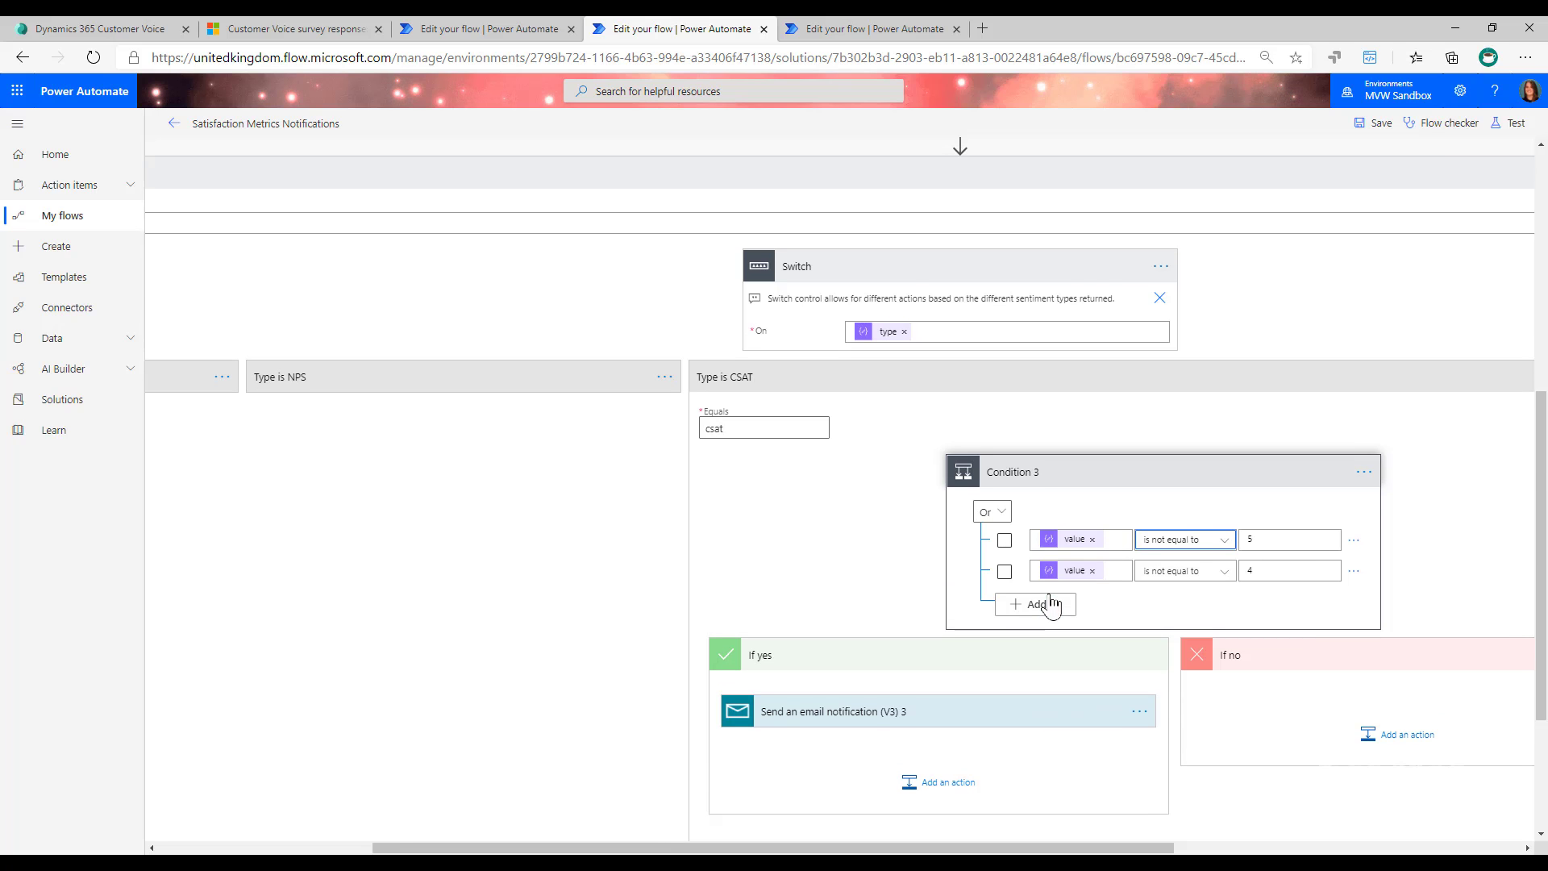
{"action": "left_click", "coordinate": [947, 380]}
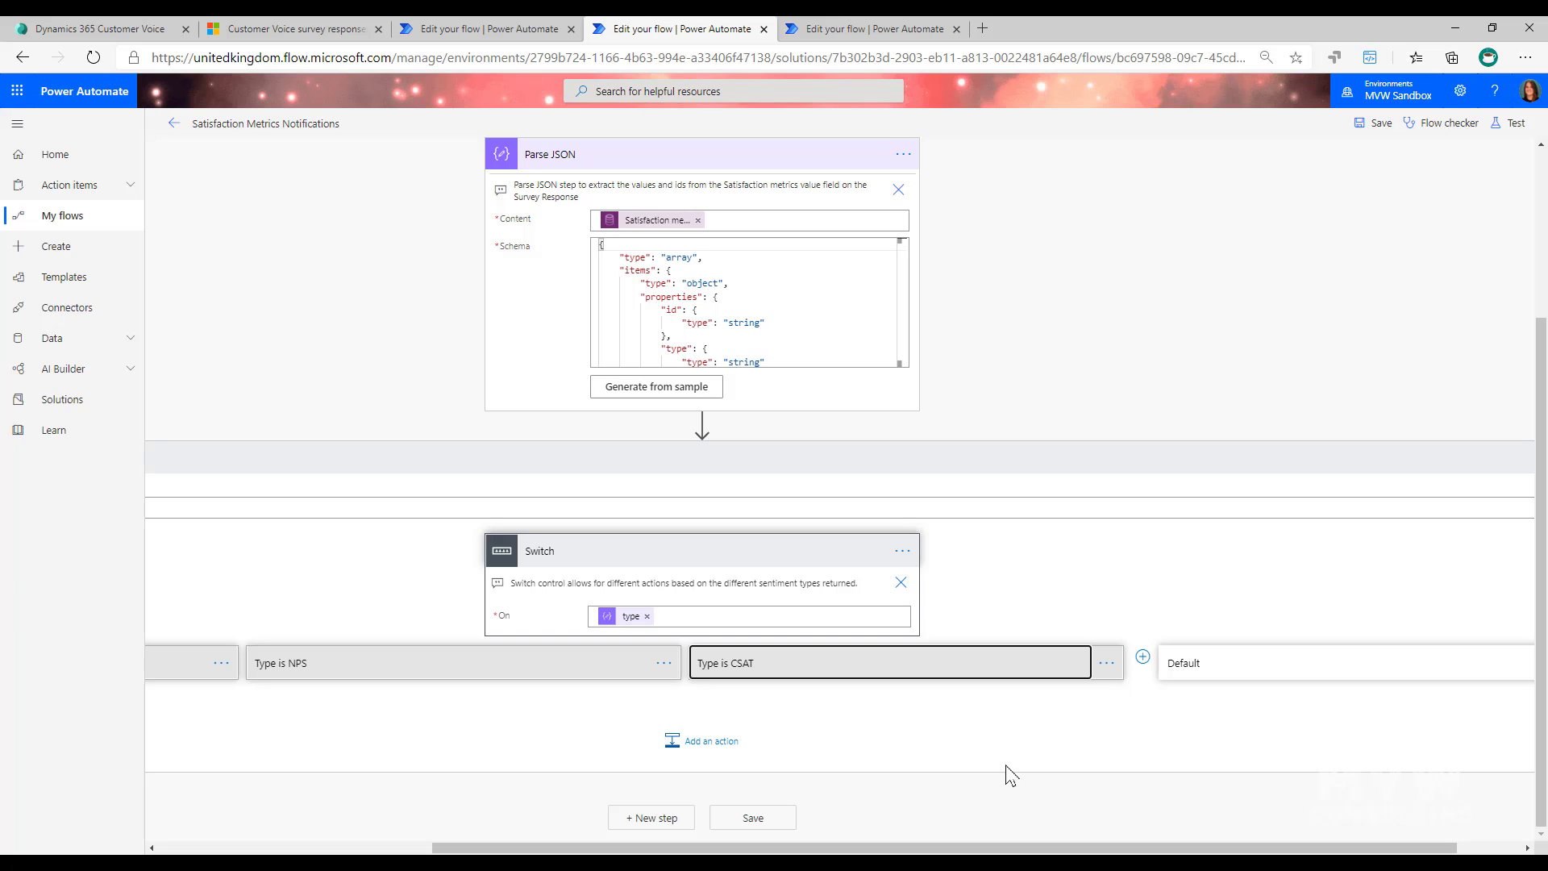
{"action": "scroll", "coordinate": [1008, 774], "scroll_direction": "up", "scroll_amount": 3}
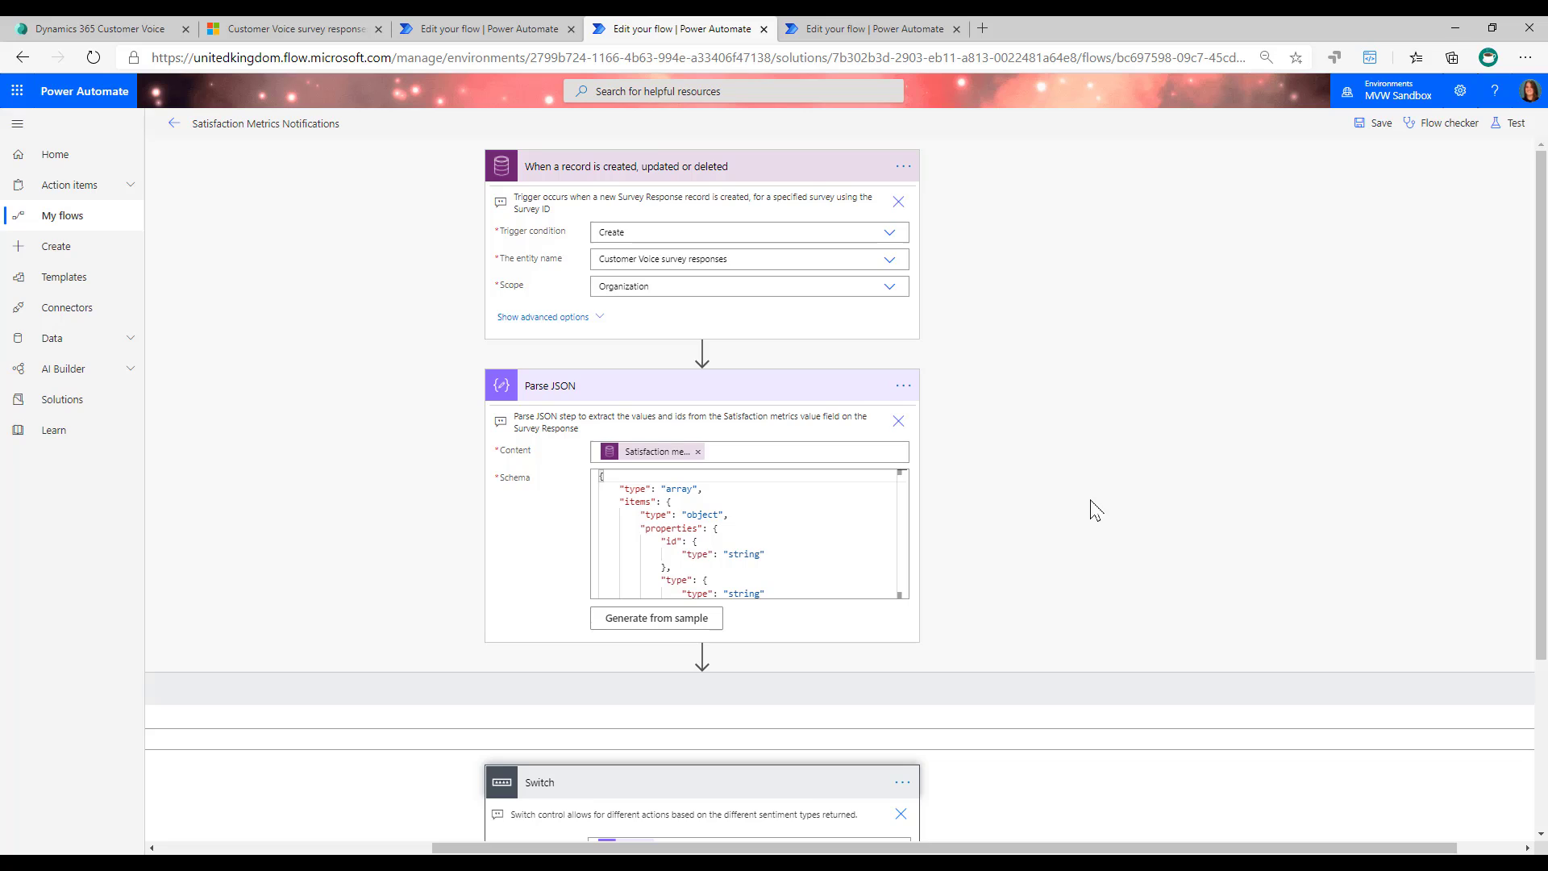
Step: Open the Multiple Sentiment Metrics flow and check the Podcasts survey's satisfaction metrics in Customer Voice
{"action": "left_click", "coordinate": [877, 30]}
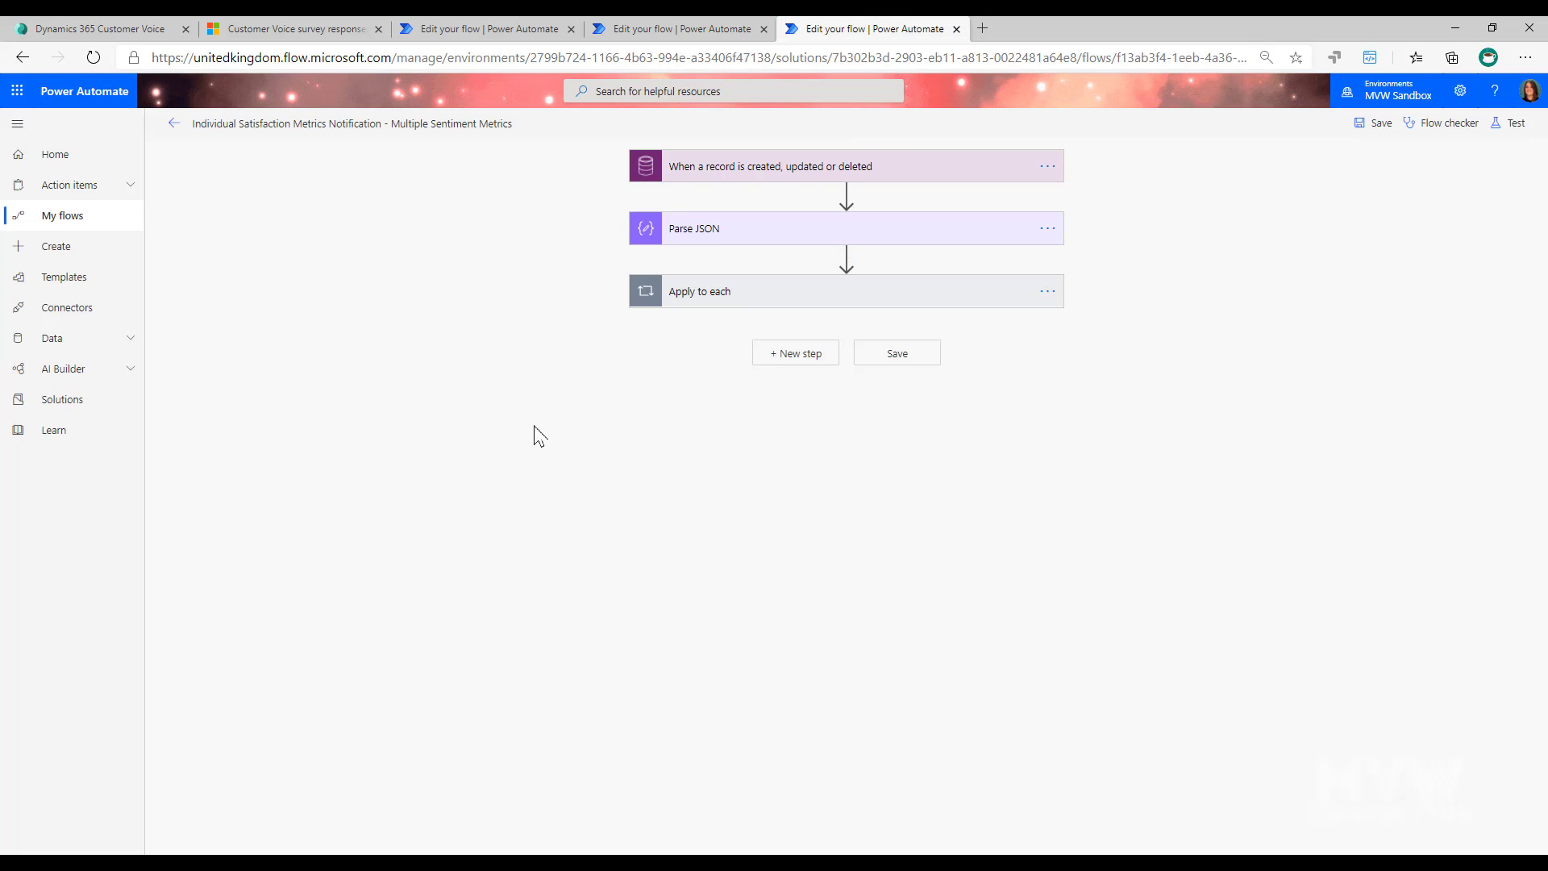
{"action": "left_click", "coordinate": [53, 28]}
{"action": "left_click", "coordinate": [1380, 282]}
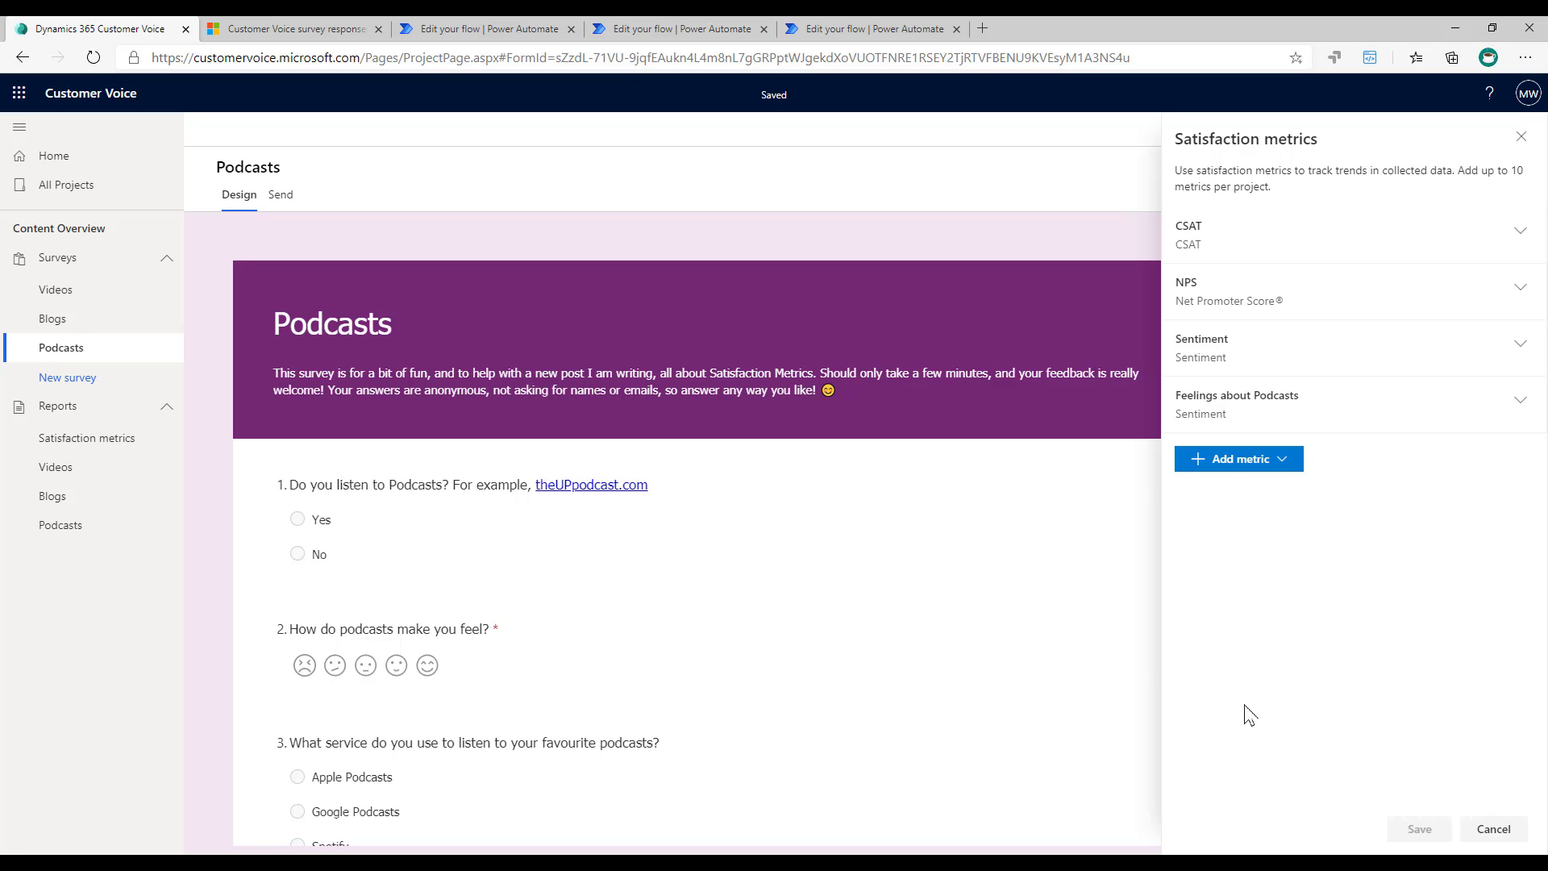
Step: Return to the Multiple Sentiment Metrics flow and expand its trigger, Parse JSON, Apply to each loop and Condition
{"action": "left_click", "coordinate": [900, 28]}
{"action": "left_click", "coordinate": [723, 171]}
{"action": "left_click", "coordinate": [728, 387]}
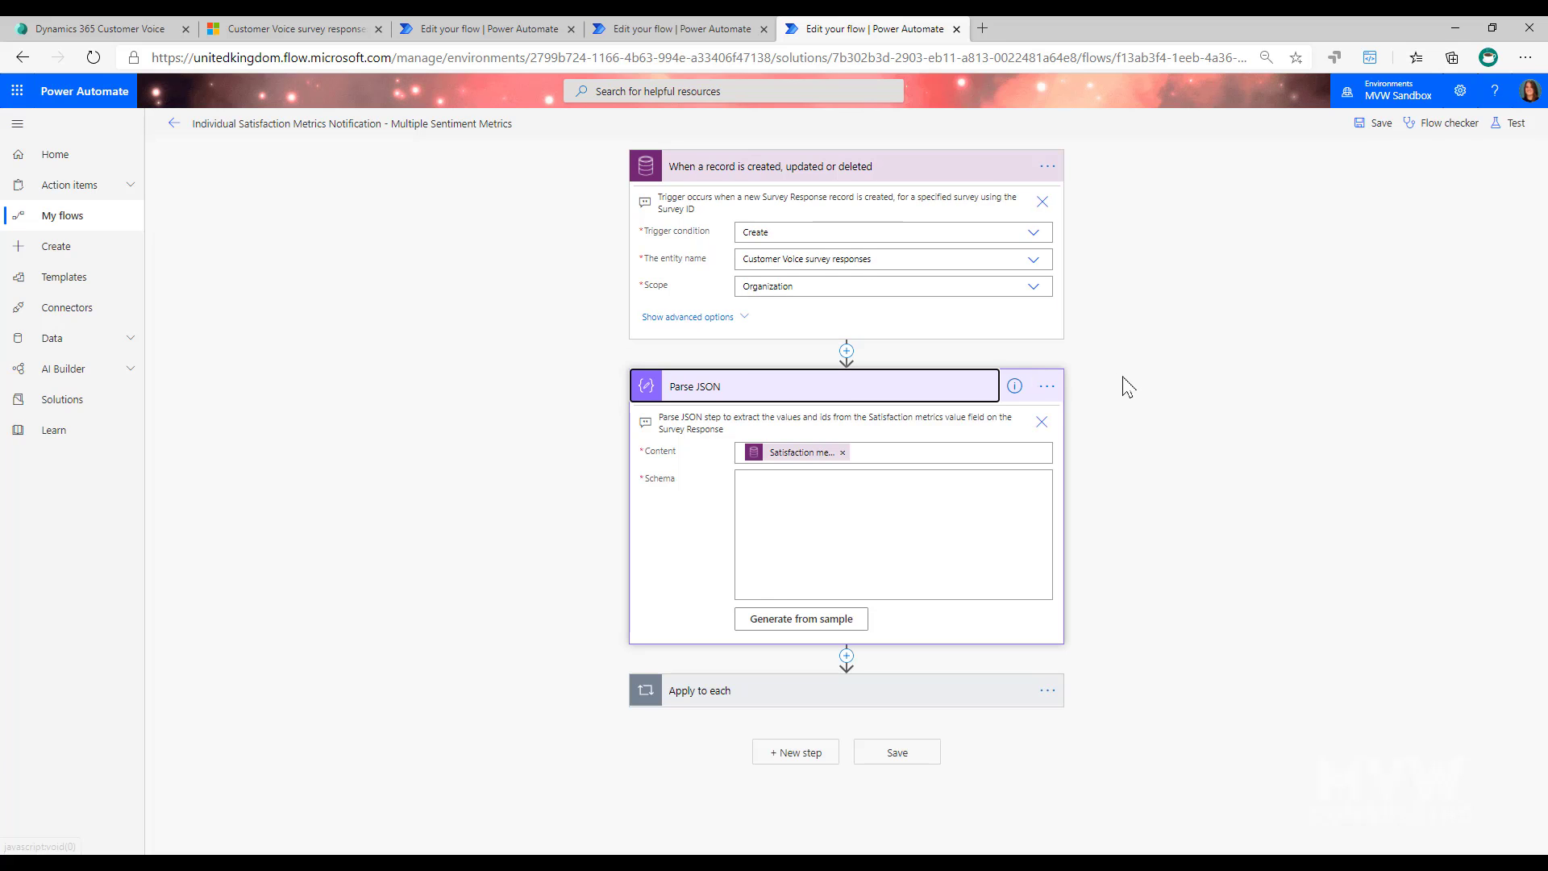
{"action": "left_click", "coordinate": [695, 700]}
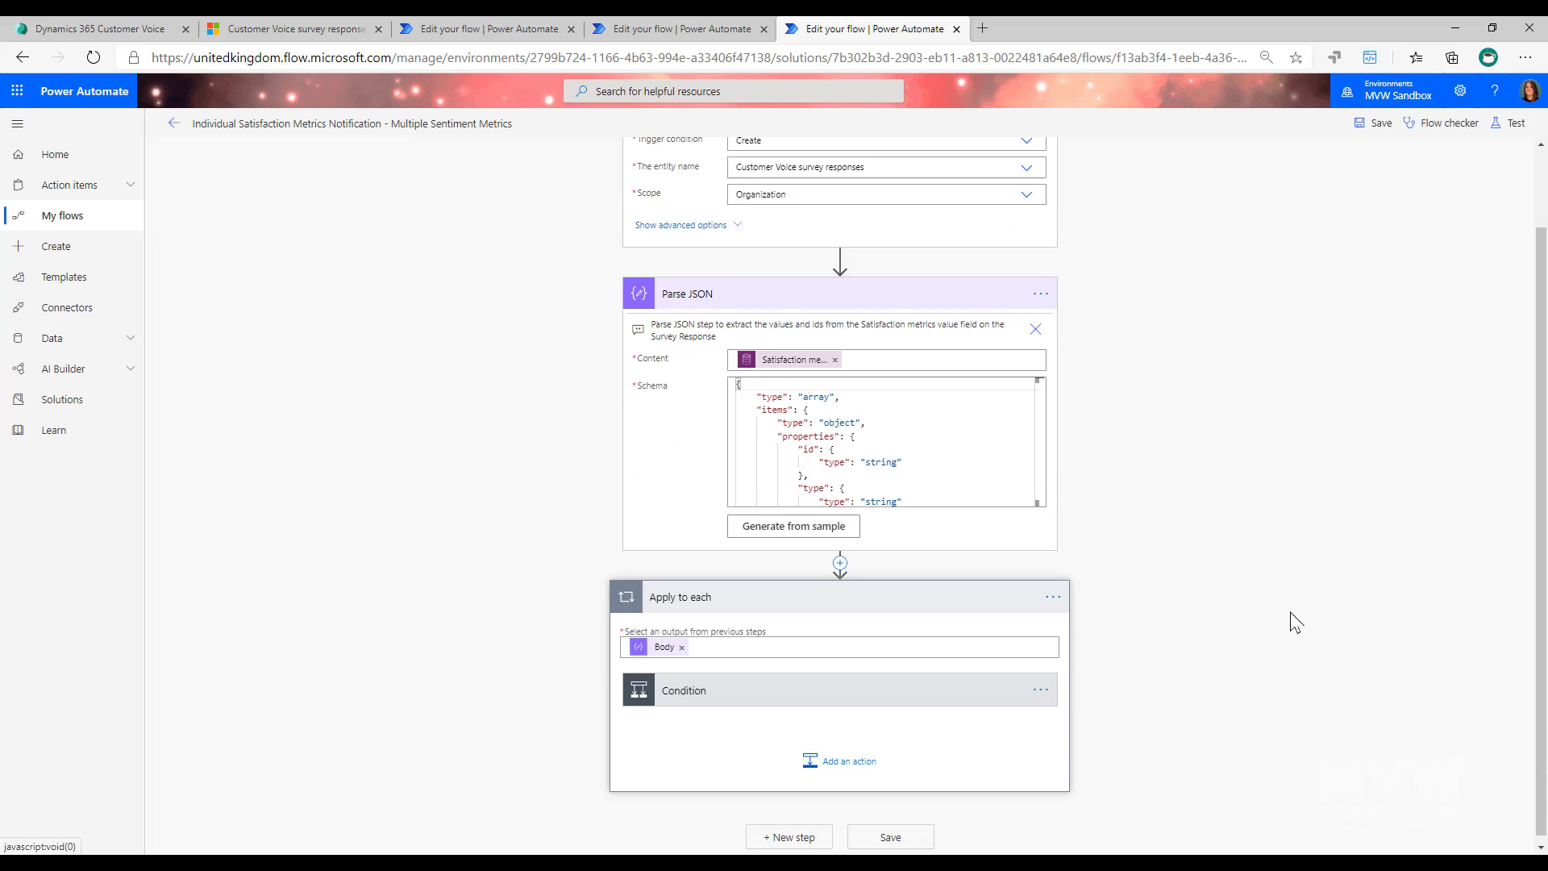
{"action": "left_click", "coordinate": [702, 689]}
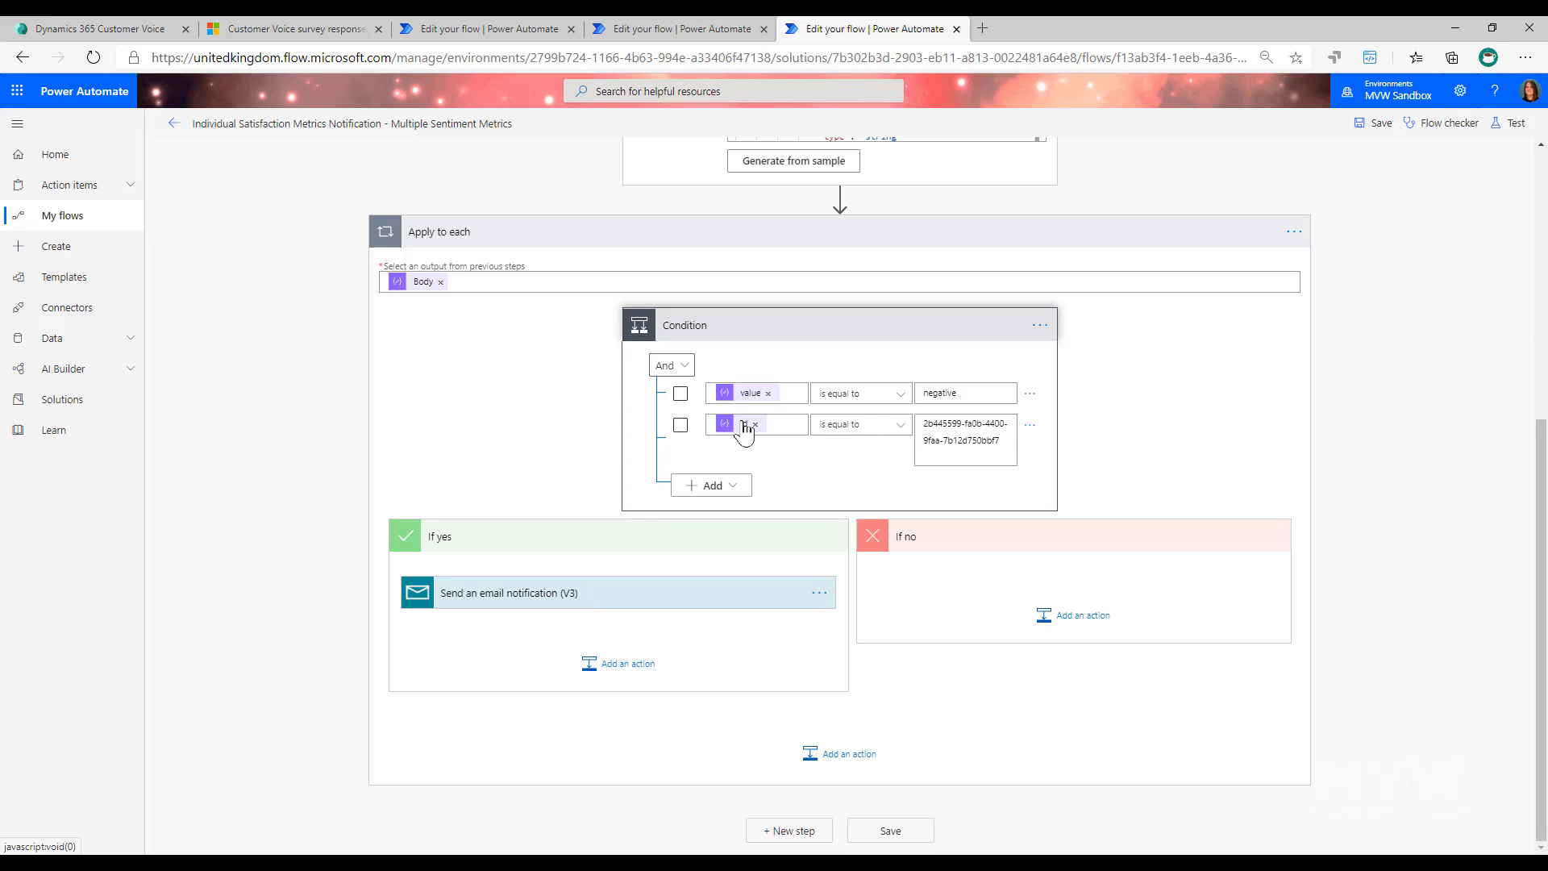
Step: Compare the id value used in the condition with the sentiment id in the survey response's Satisfaction metric value
{"action": "triple_click", "coordinate": [1007, 436]}
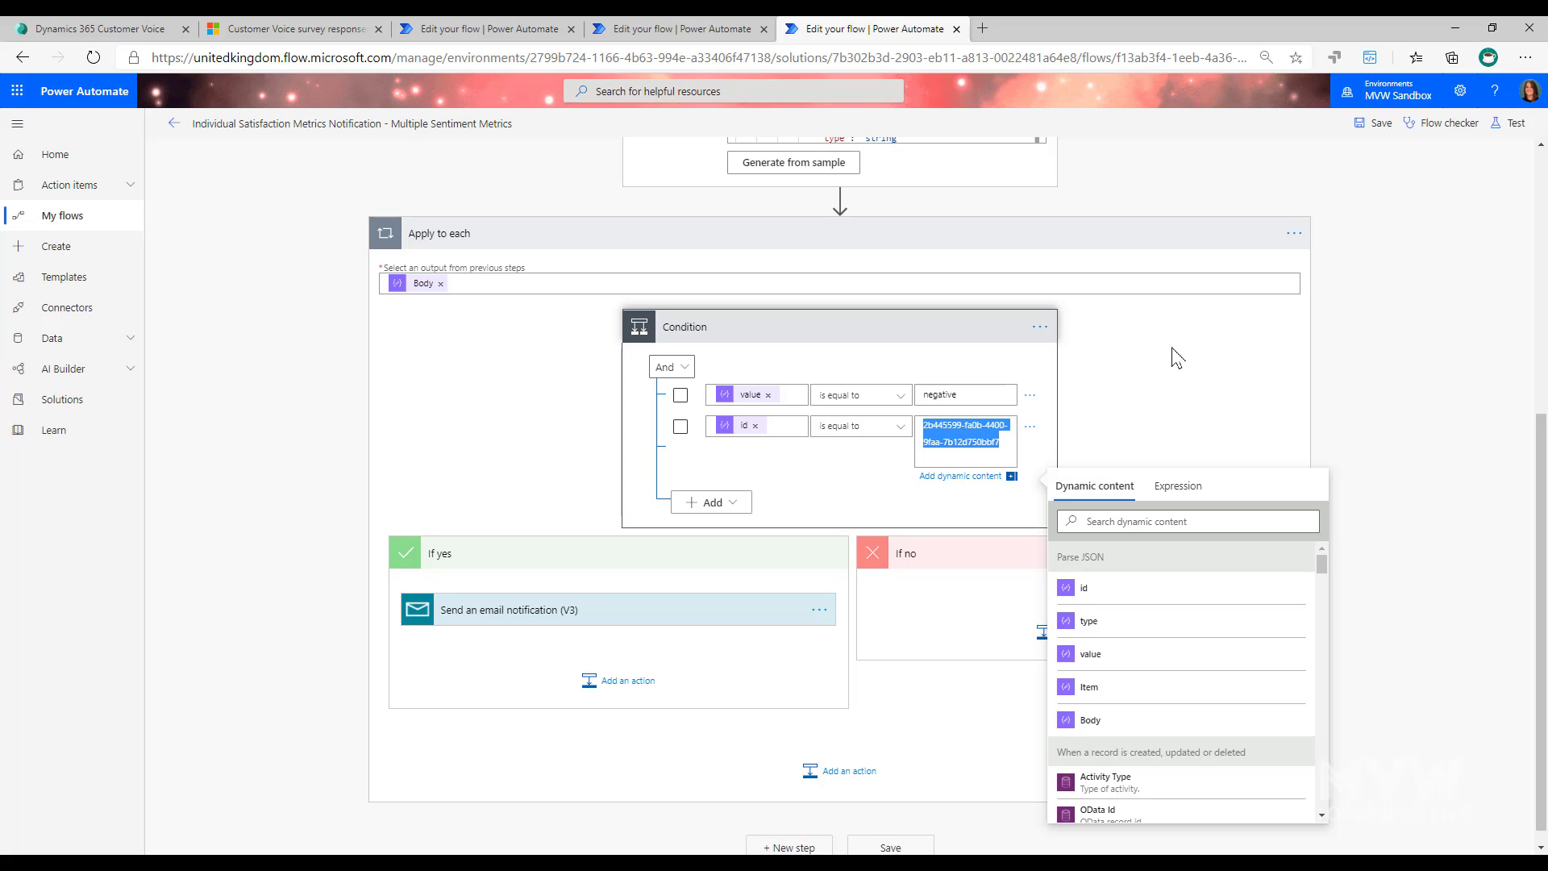
{"action": "left_click", "coordinate": [282, 22]}
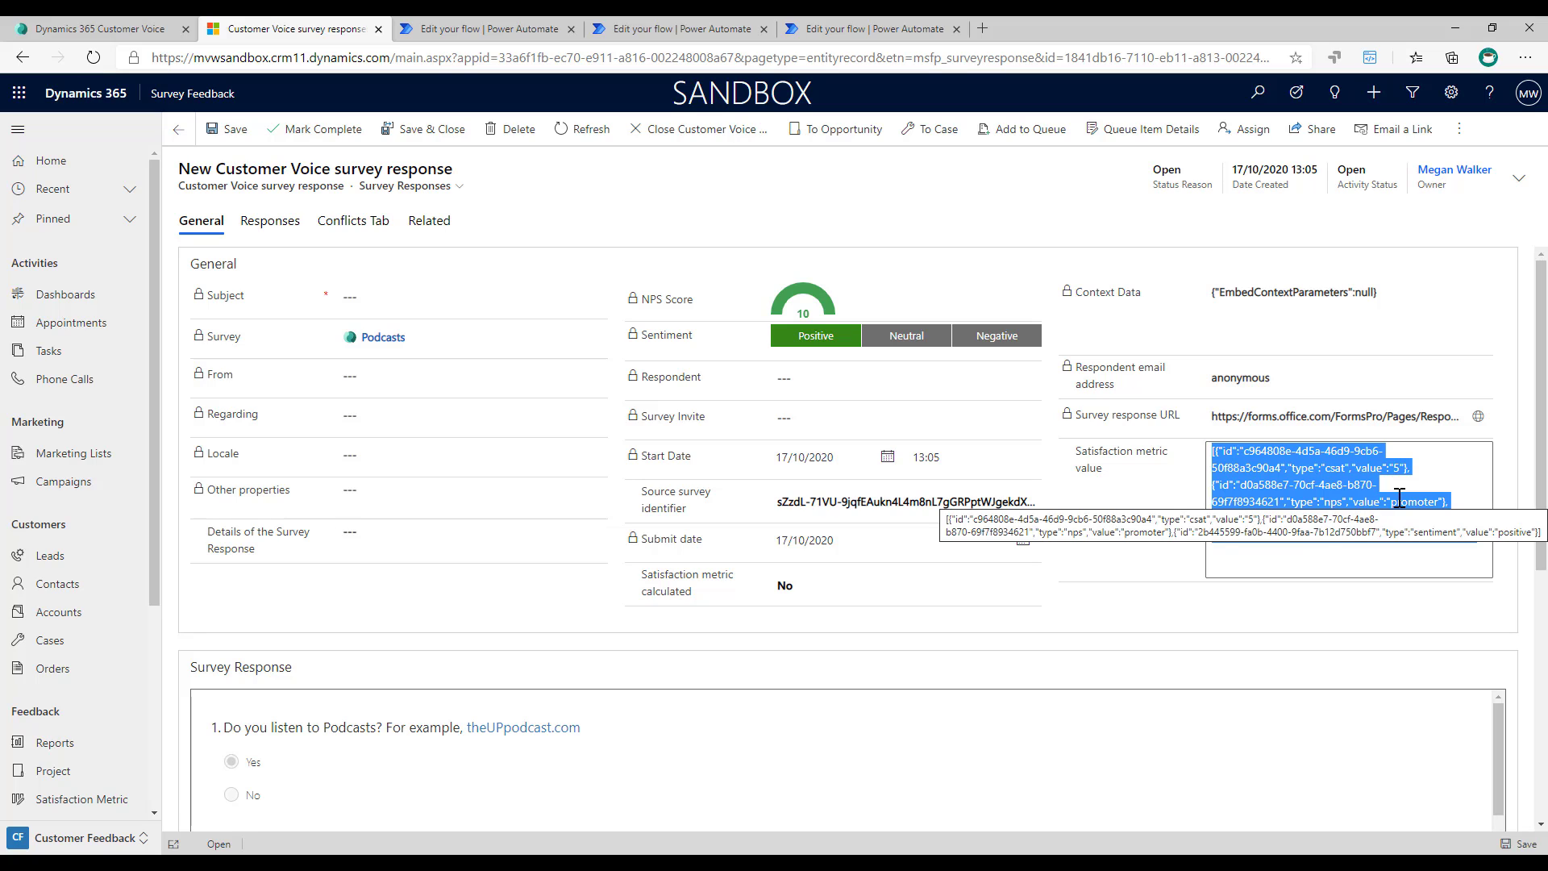
{"action": "left_click_drag", "start_coordinate": [1399, 498], "coordinate": [1332, 554]}
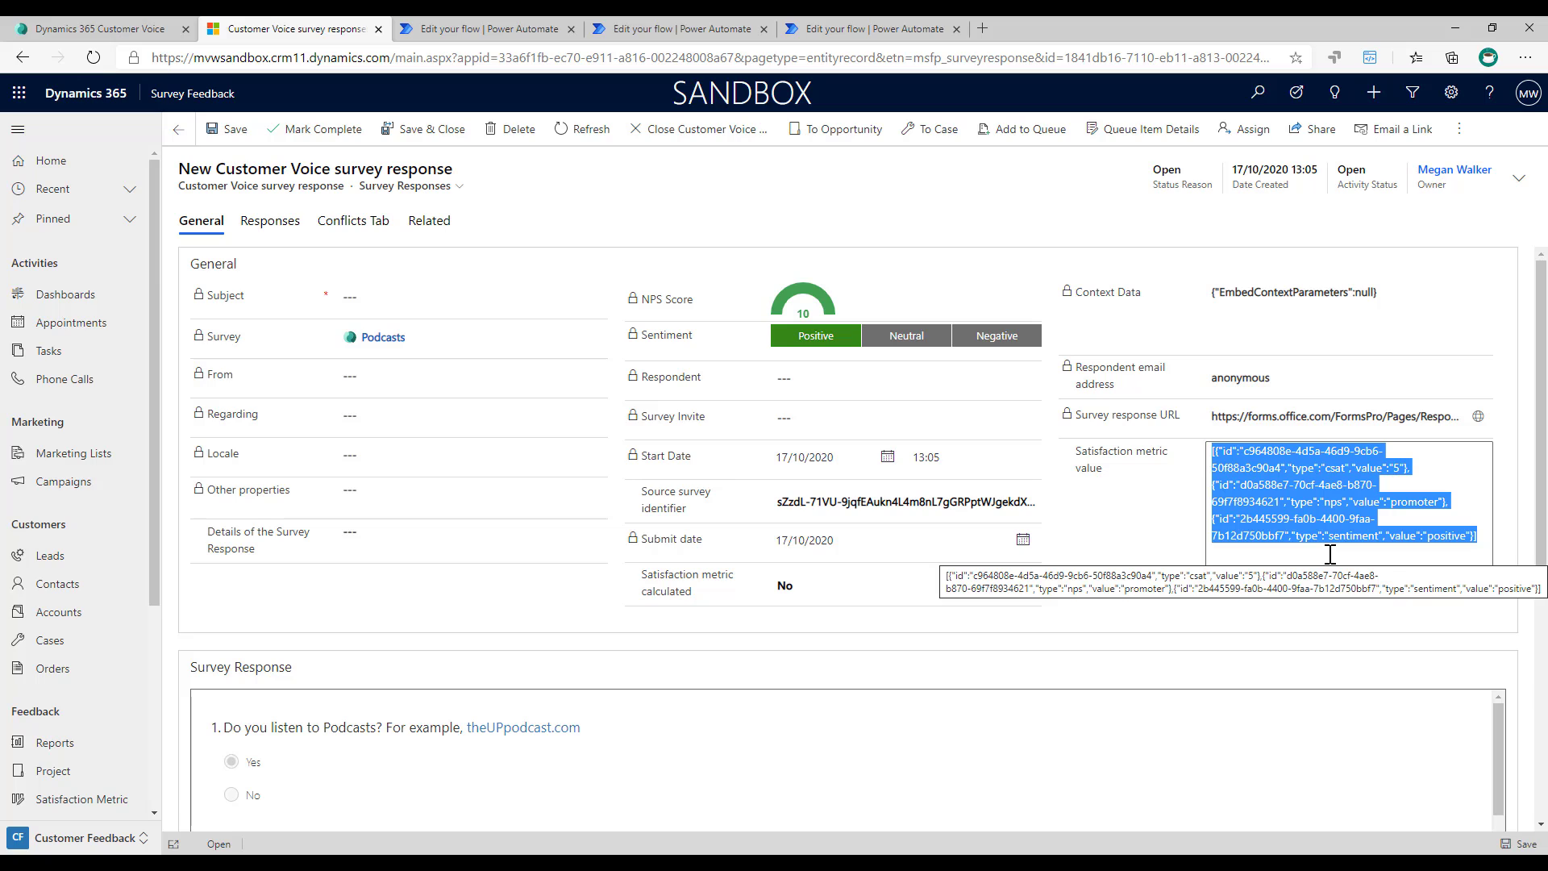
Step: Examine the csat and nps ids in the response's Satisfaction metric value, and return to the Multiple Sentiment Metrics flow
{"action": "left_click", "coordinate": [1297, 468]}
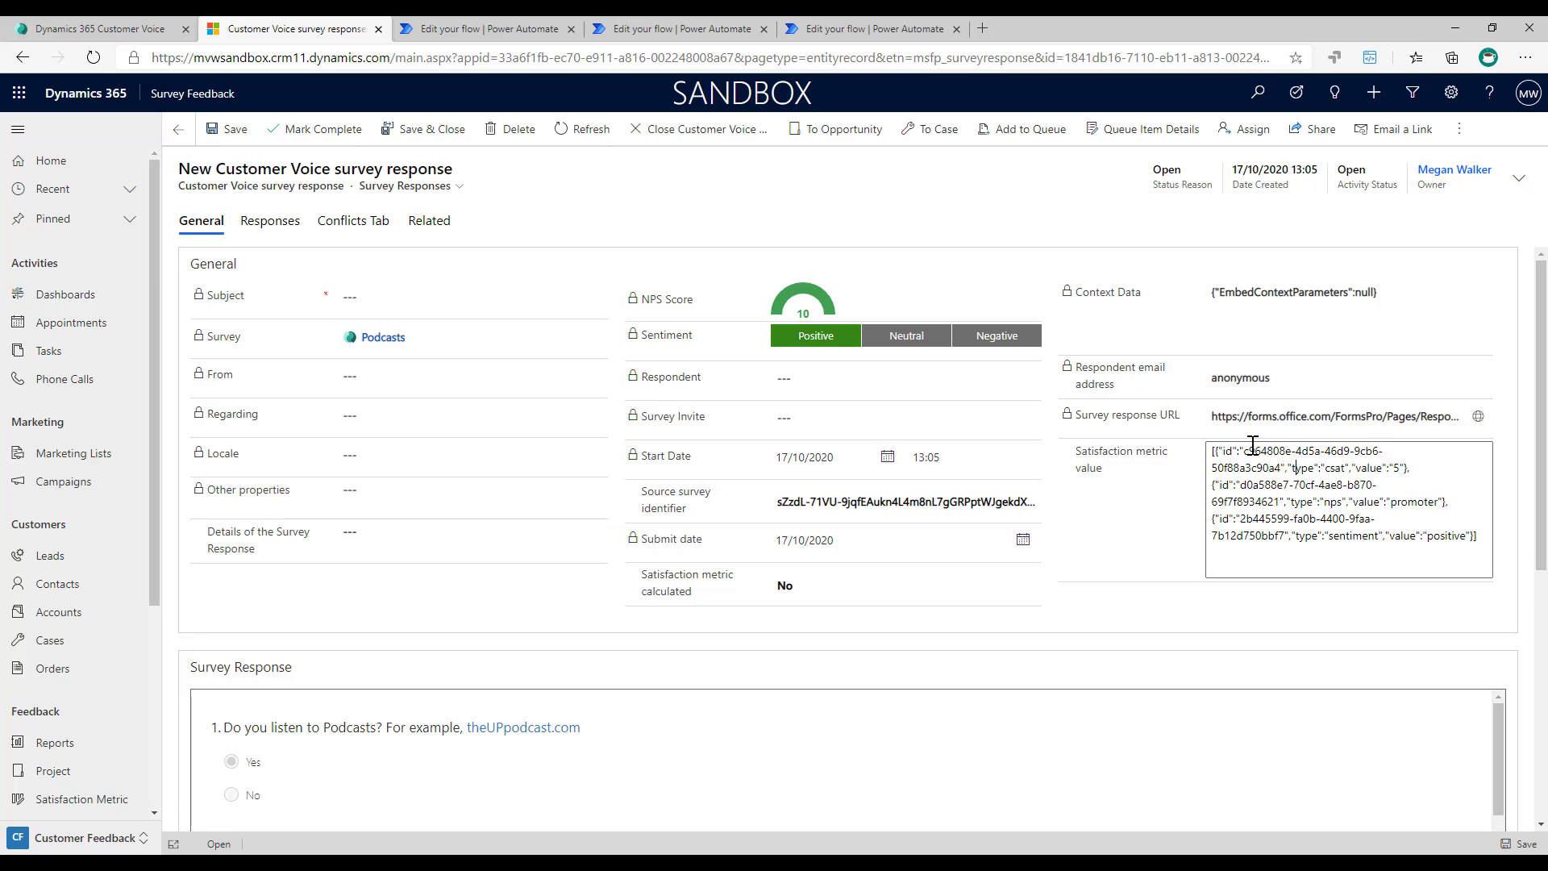
{"action": "left_click_drag", "start_coordinate": [1246, 452], "coordinate": [1285, 470]}
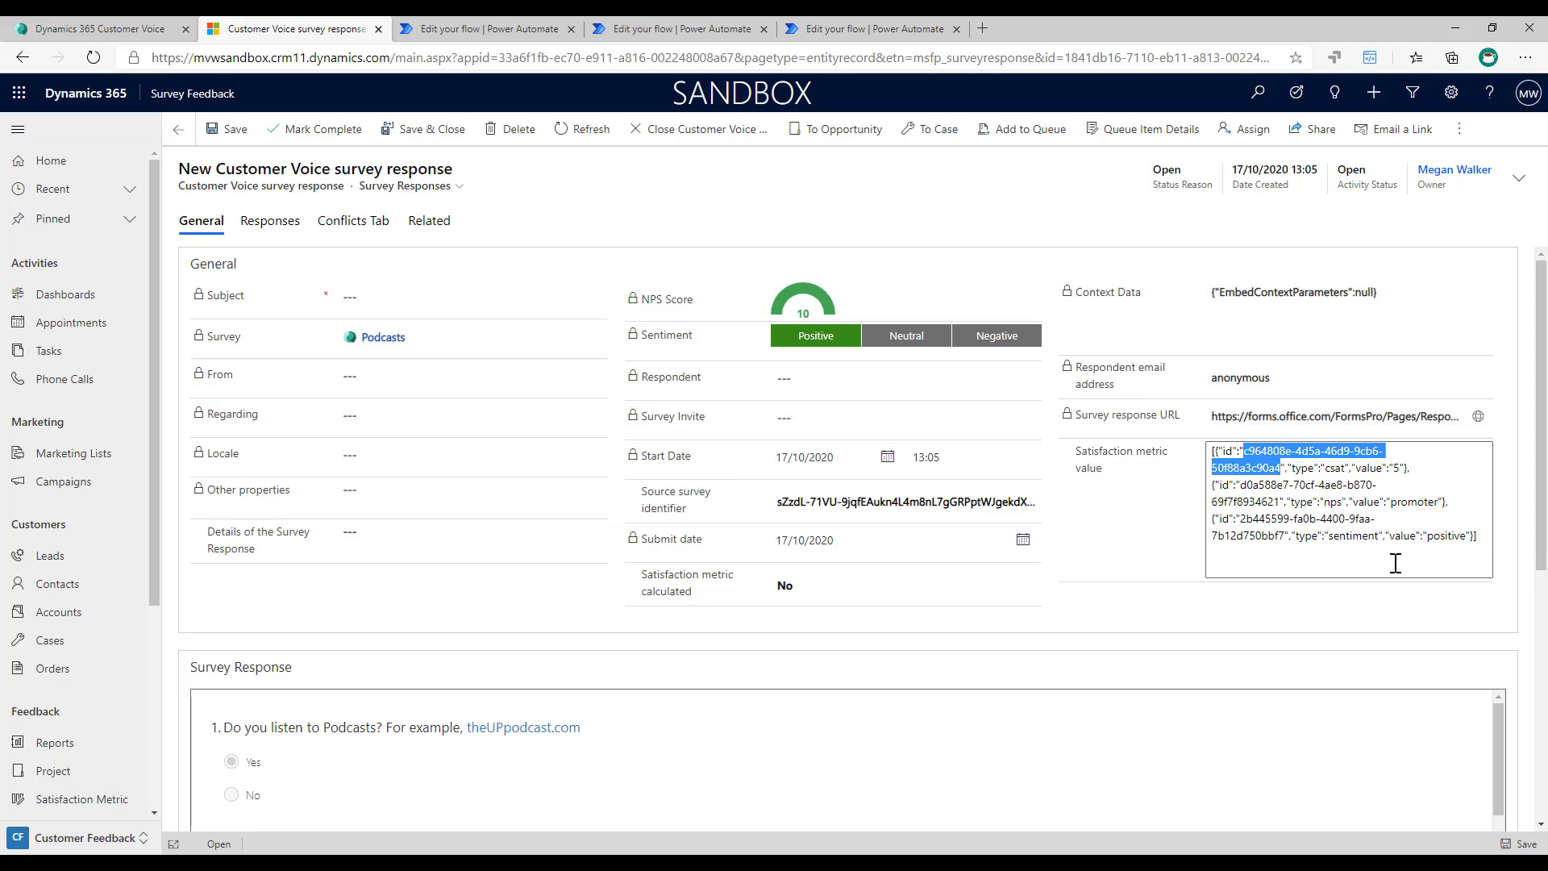
{"action": "left_click_drag", "start_coordinate": [1235, 484], "coordinate": [1354, 485]}
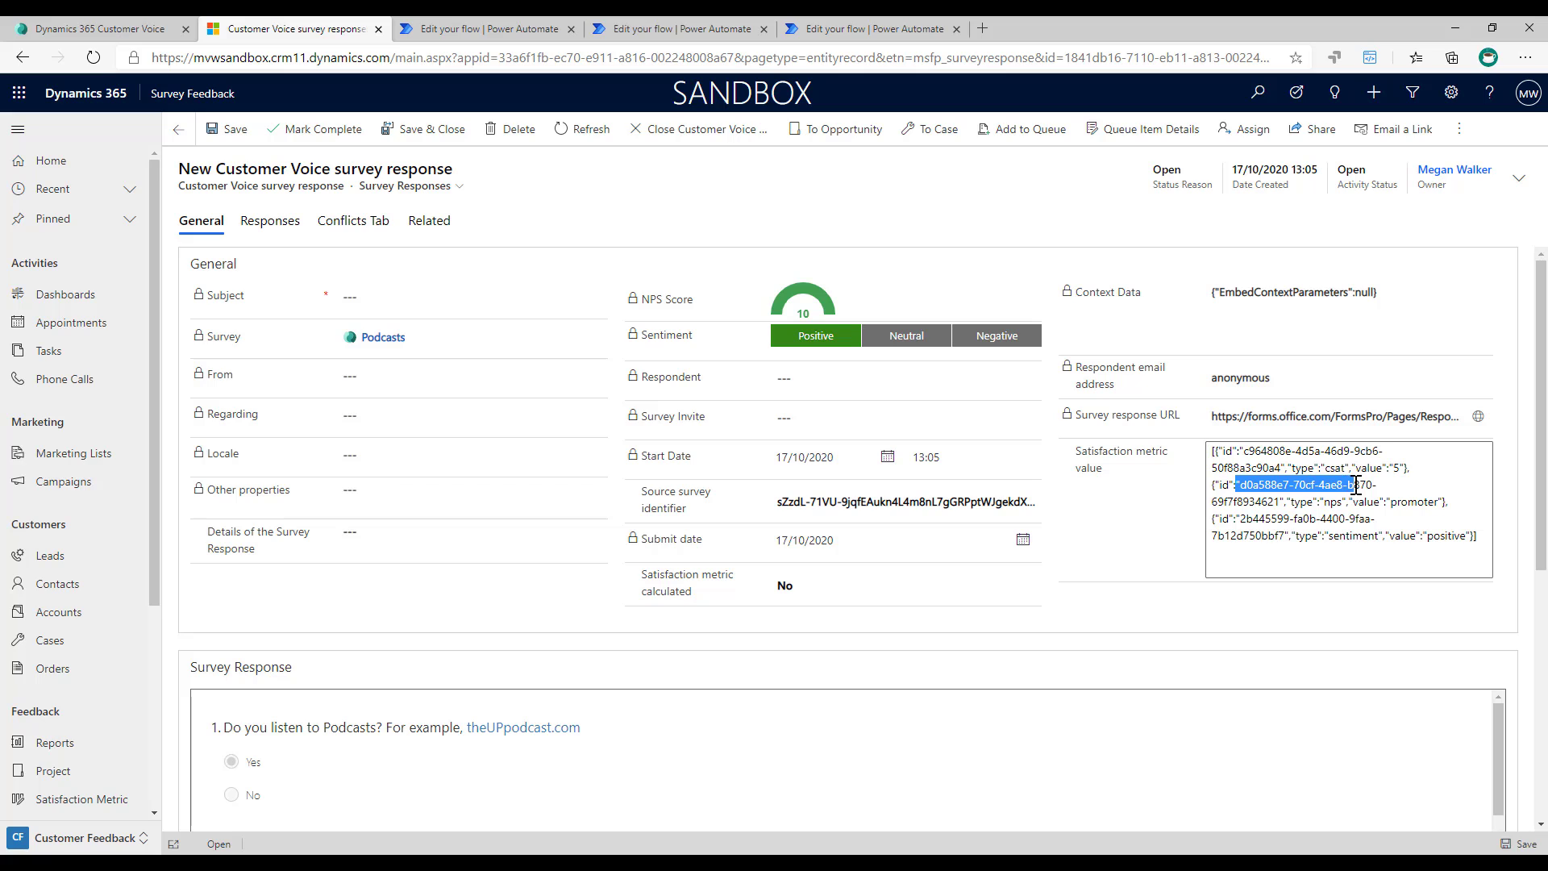
{"action": "left_click", "coordinate": [1131, 546]}
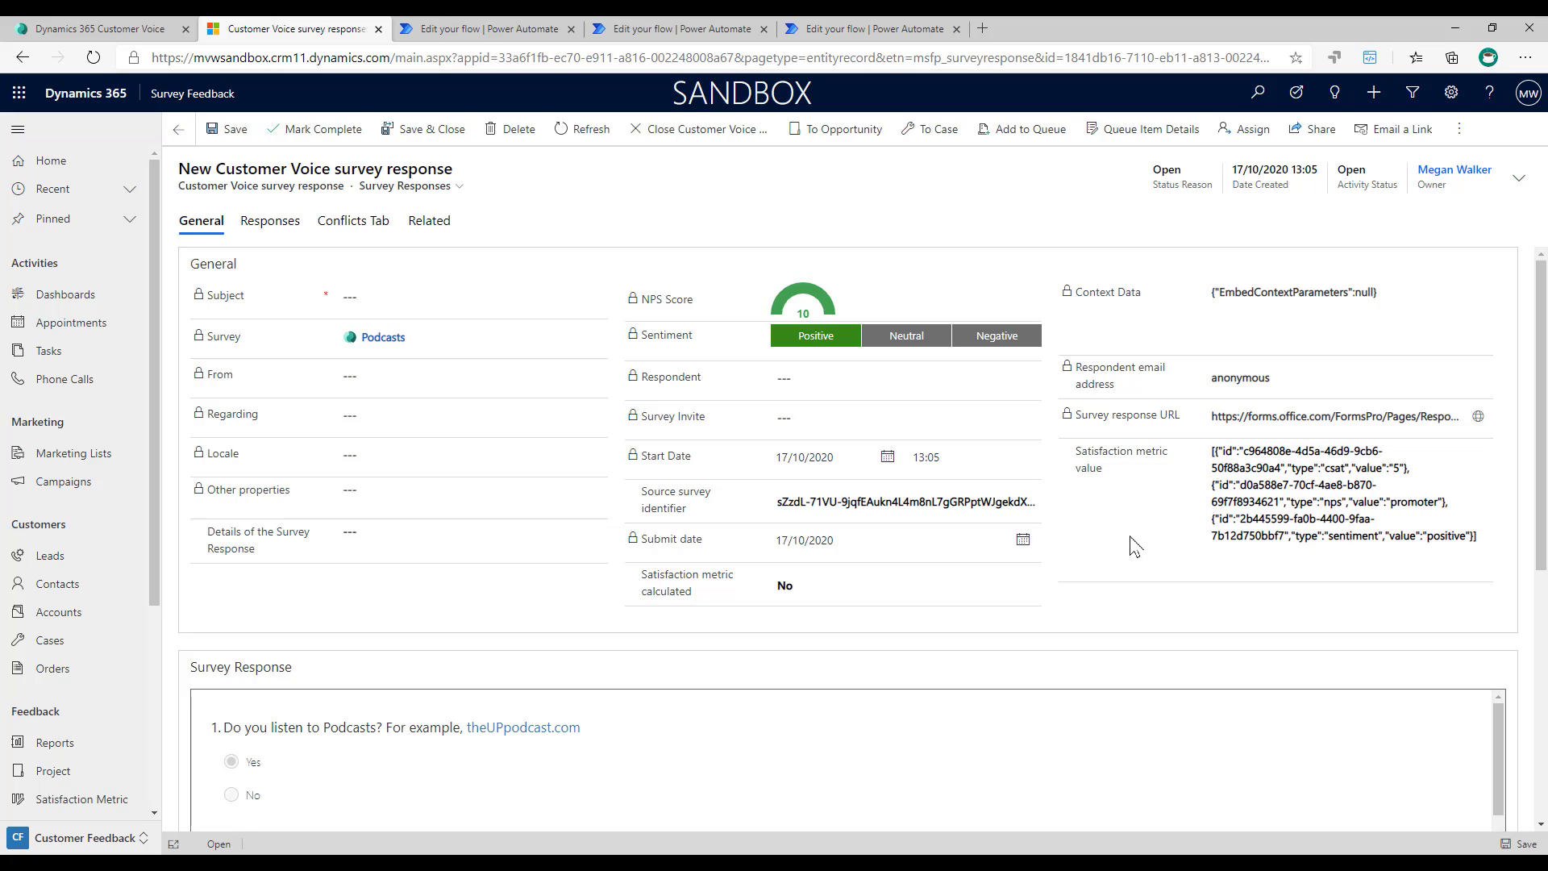
{"action": "left_click", "coordinate": [869, 29]}
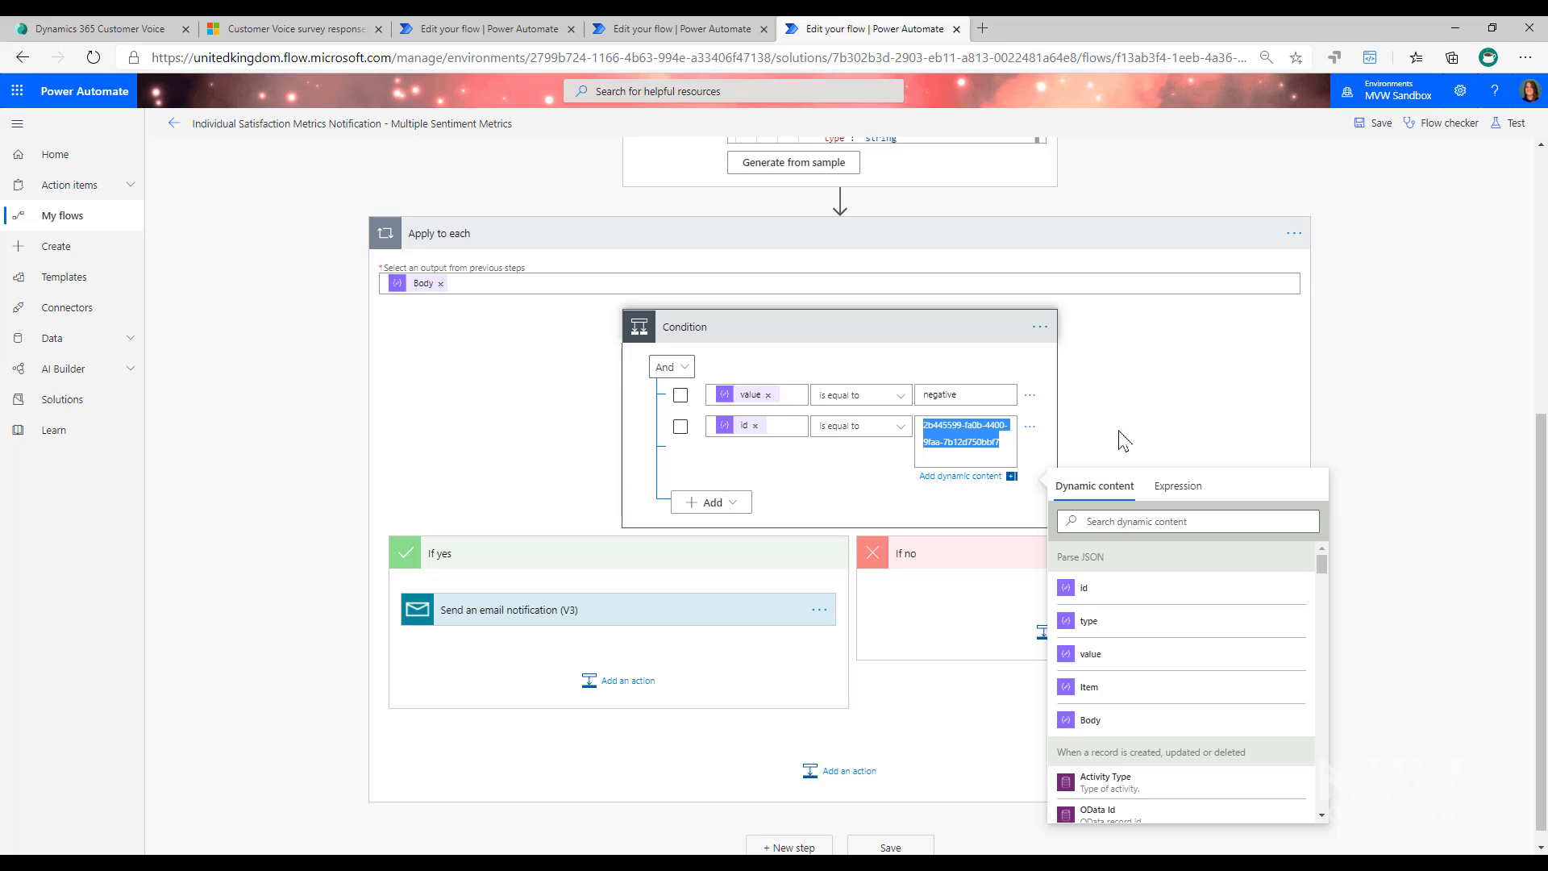
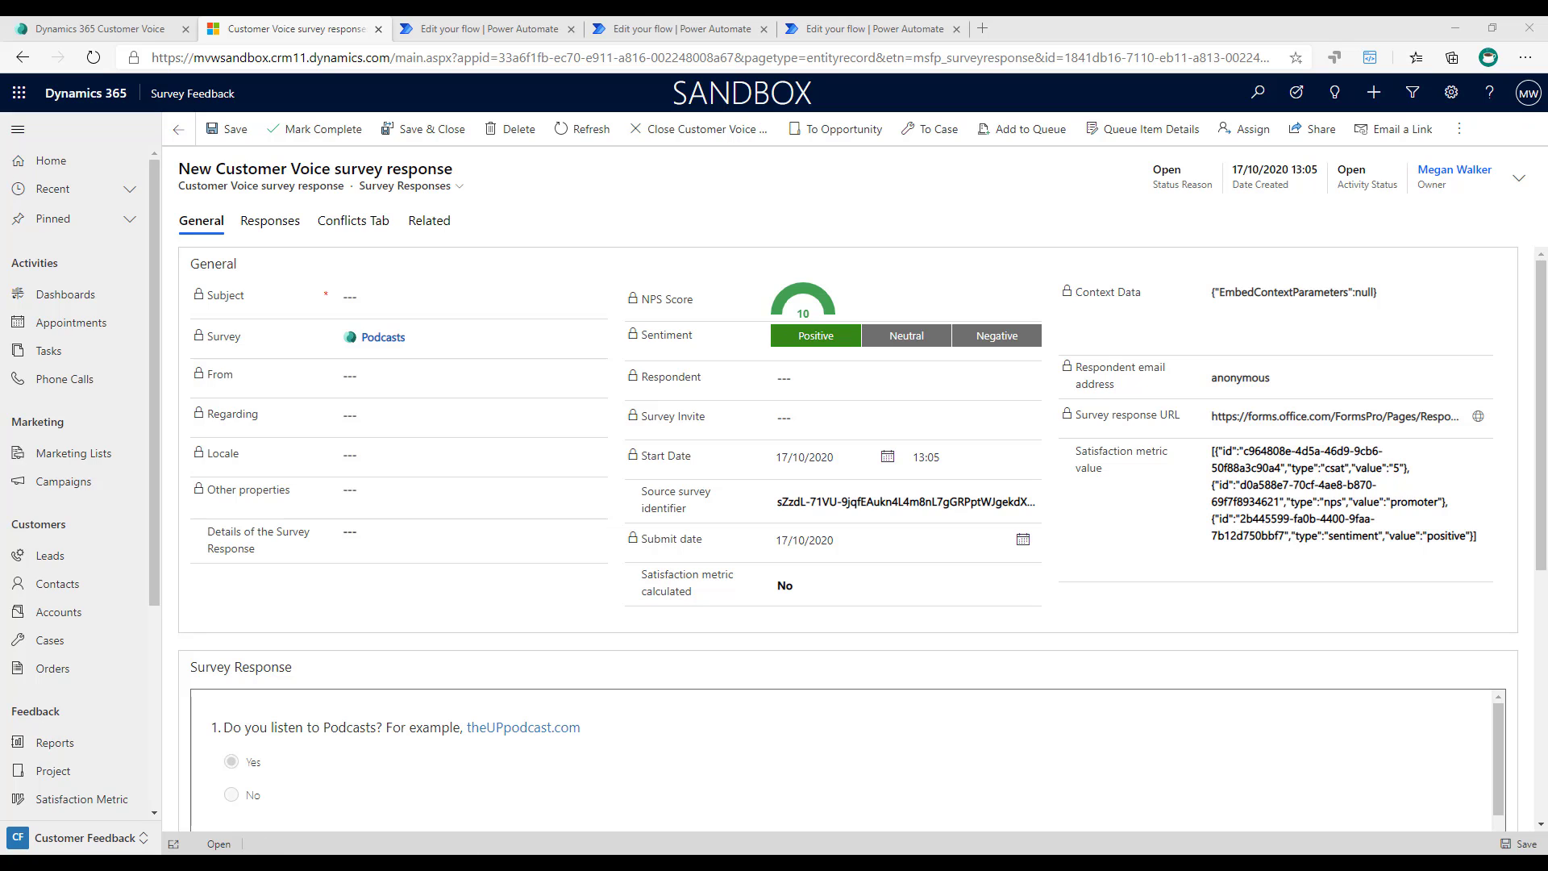
Step: In the Advanced Find window, filter Customer Voice satisfaction metrics to those whose Project equals Content Overview
{"action": "left_click", "coordinate": [260, 816]}
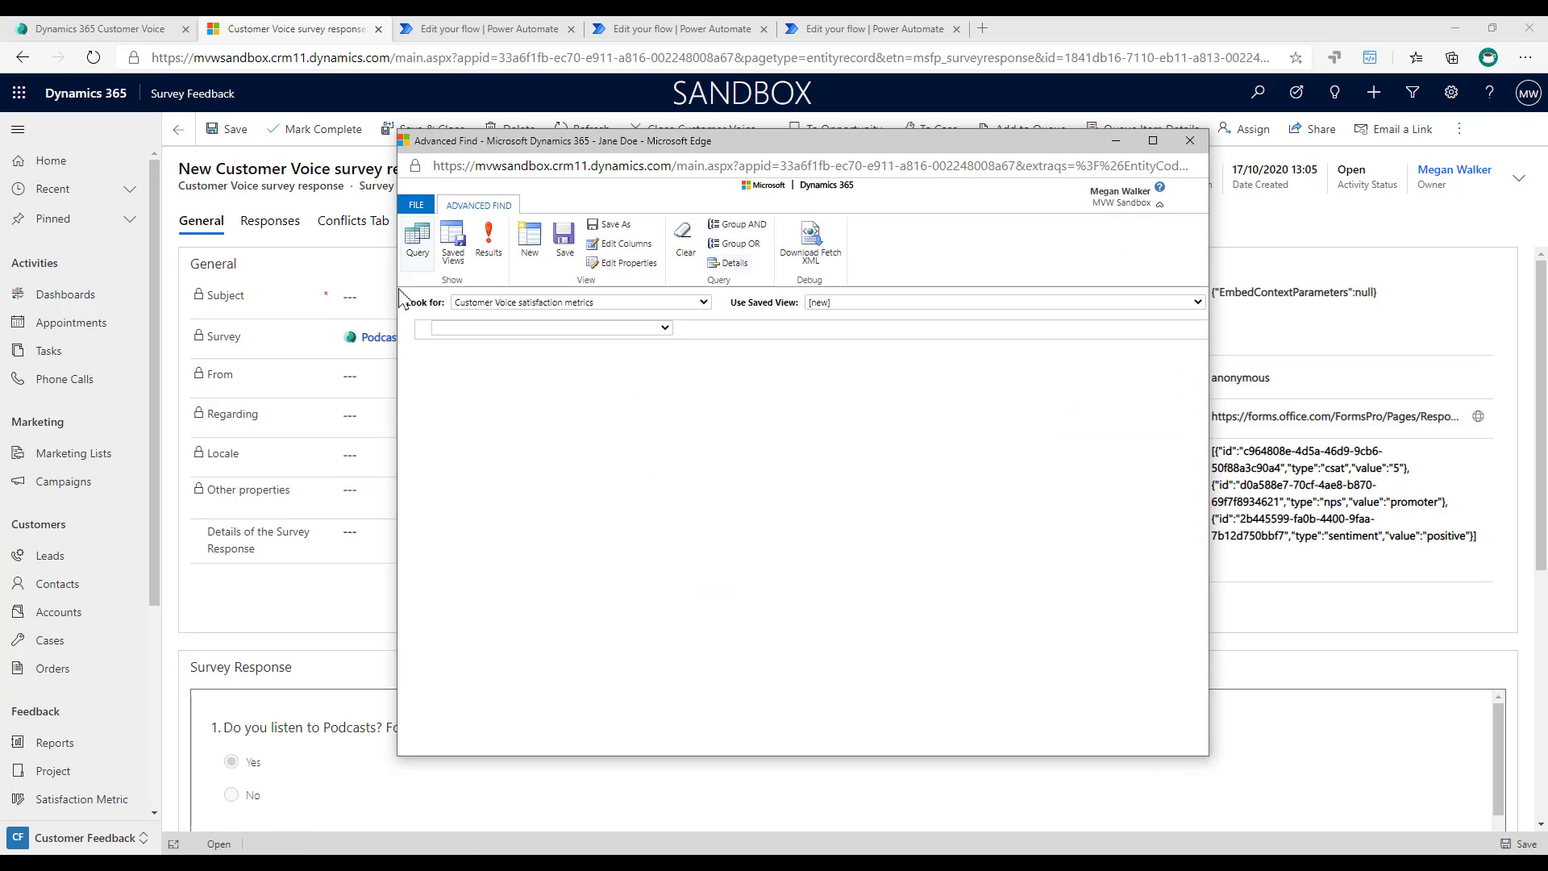
{"action": "left_click", "coordinate": [663, 328]}
{"action": "scroll", "coordinate": [637, 444], "scroll_direction": "down", "scroll_amount": 5}
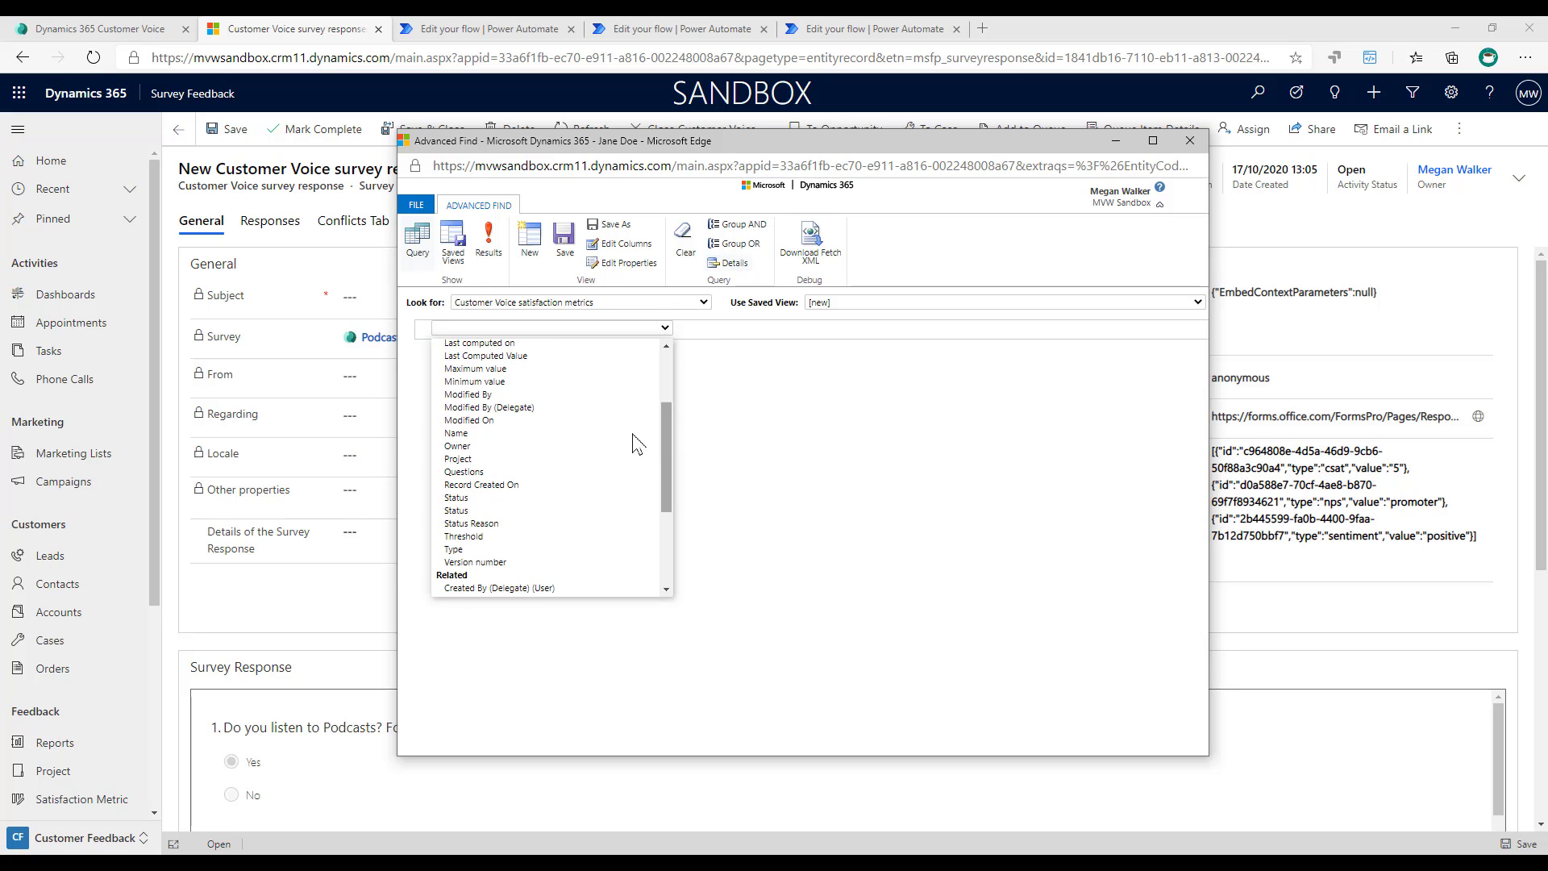
{"action": "left_click", "coordinate": [516, 459]}
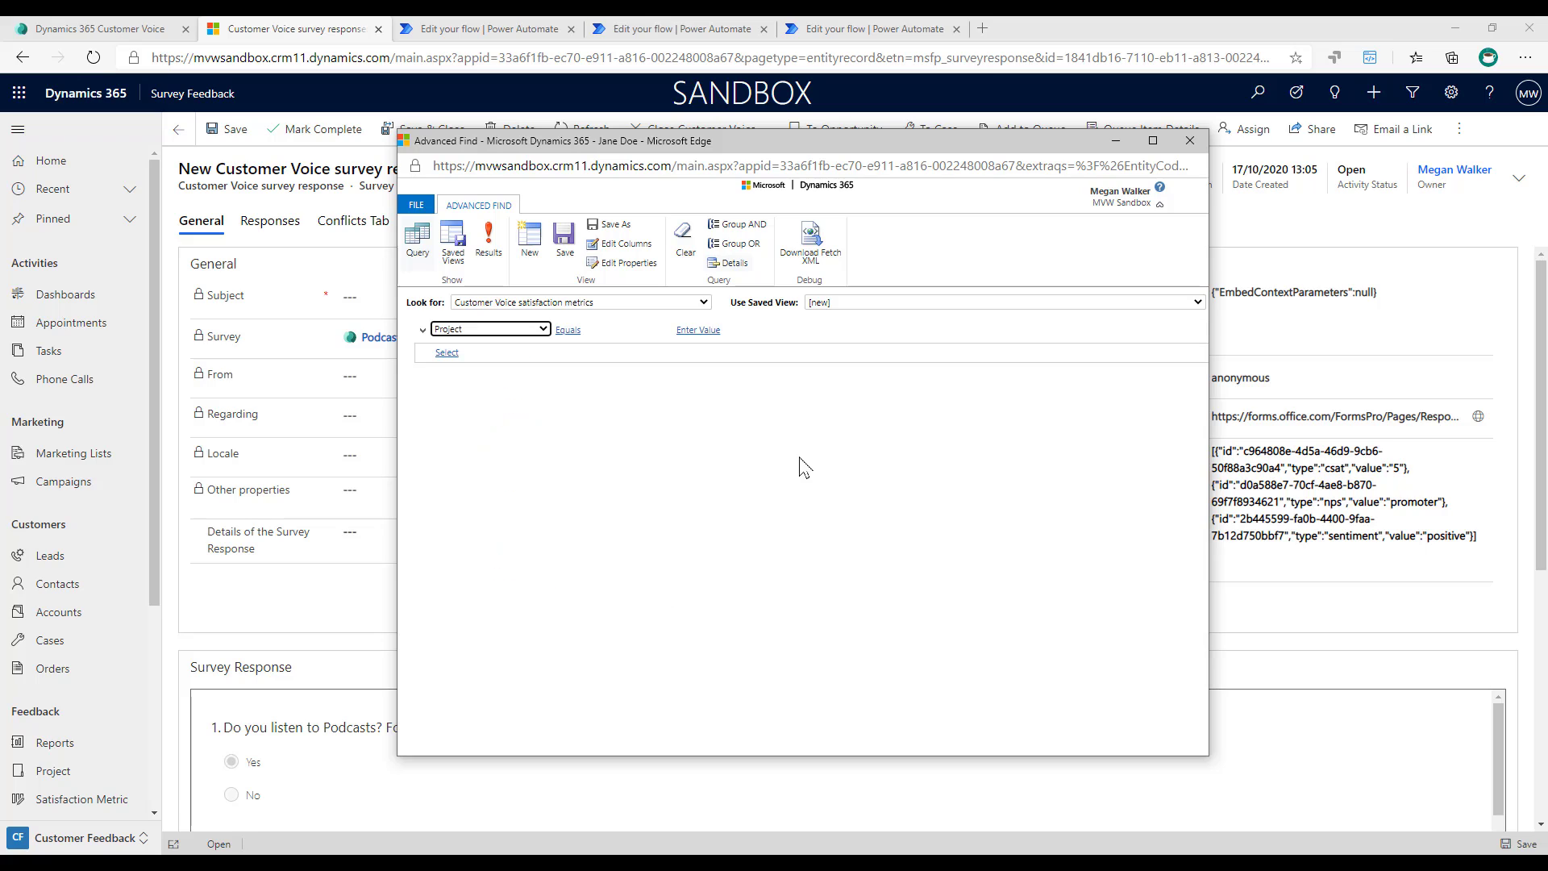
{"action": "left_click", "coordinate": [653, 332]}
{"action": "left_click", "coordinate": [782, 331]}
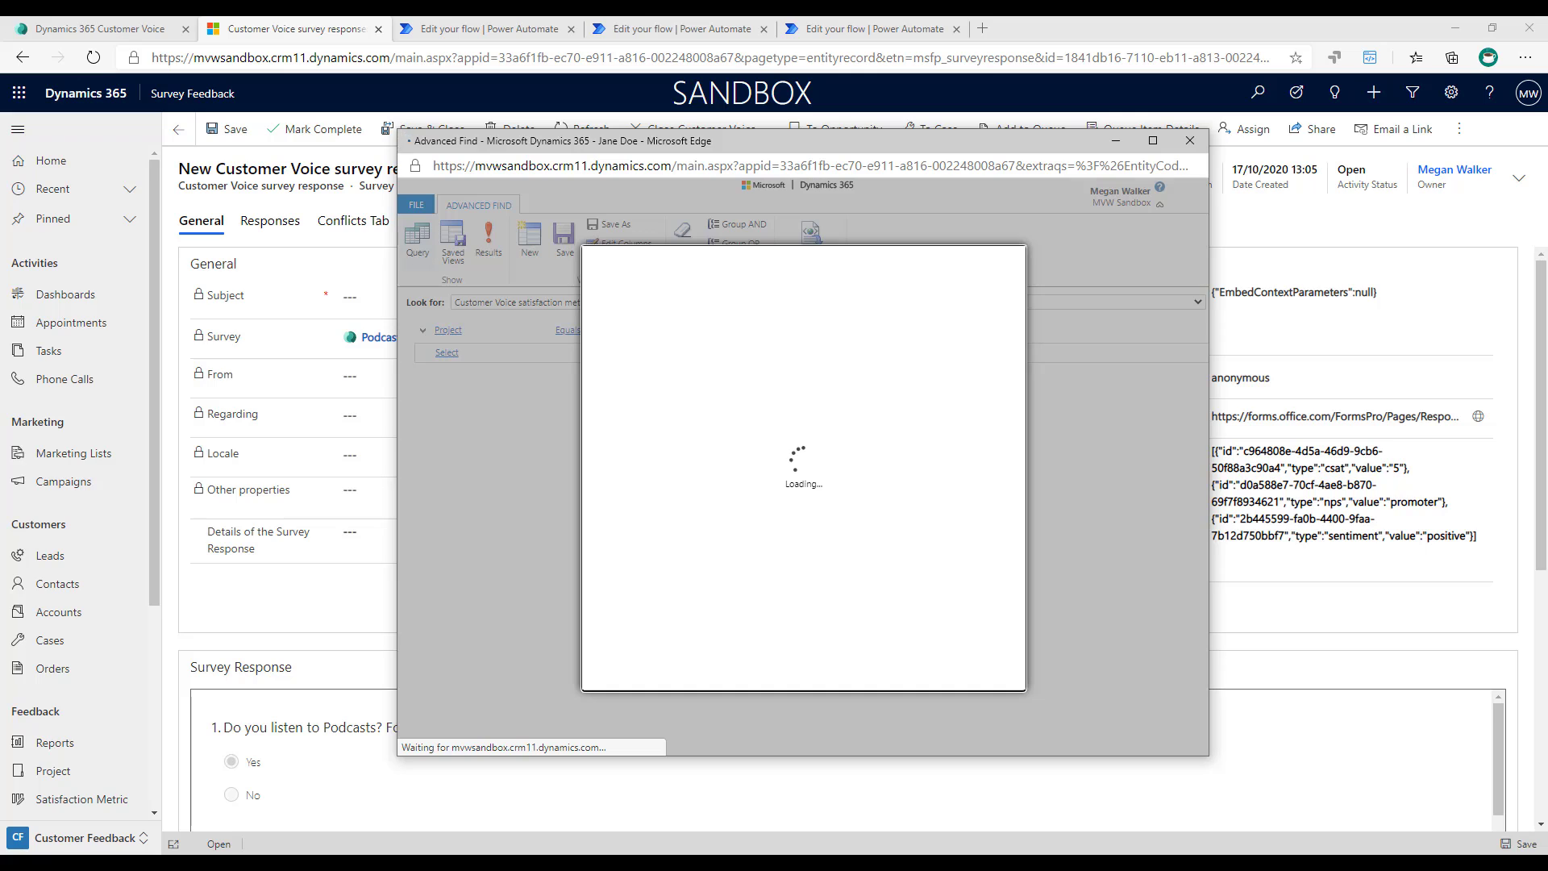
{"action": "left_click", "coordinate": [623, 495]}
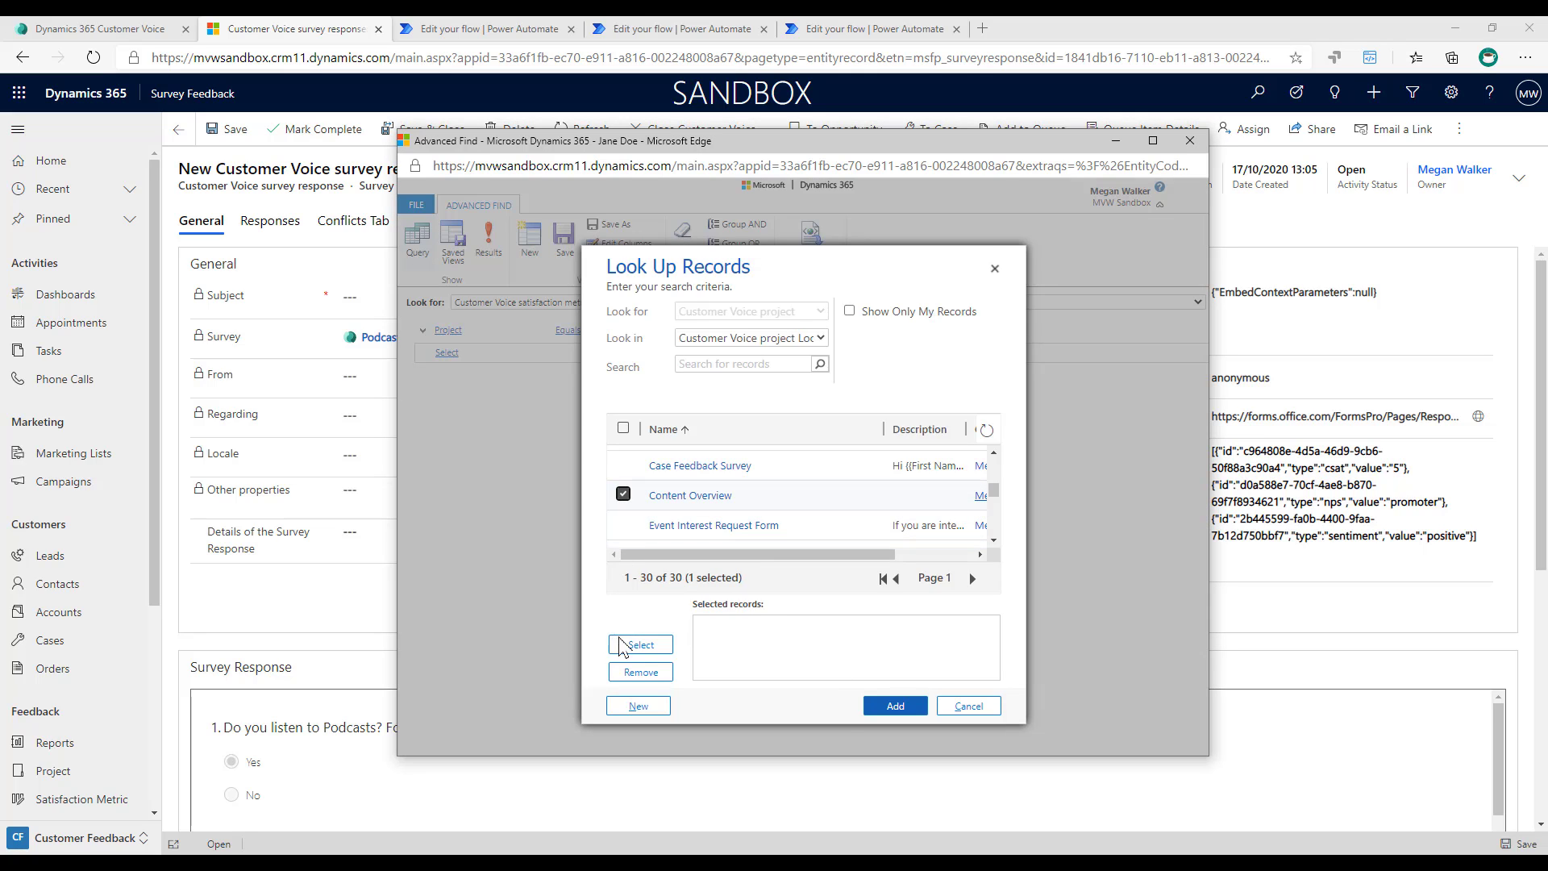
{"action": "left_click", "coordinate": [639, 644]}
{"action": "left_click", "coordinate": [891, 705]}
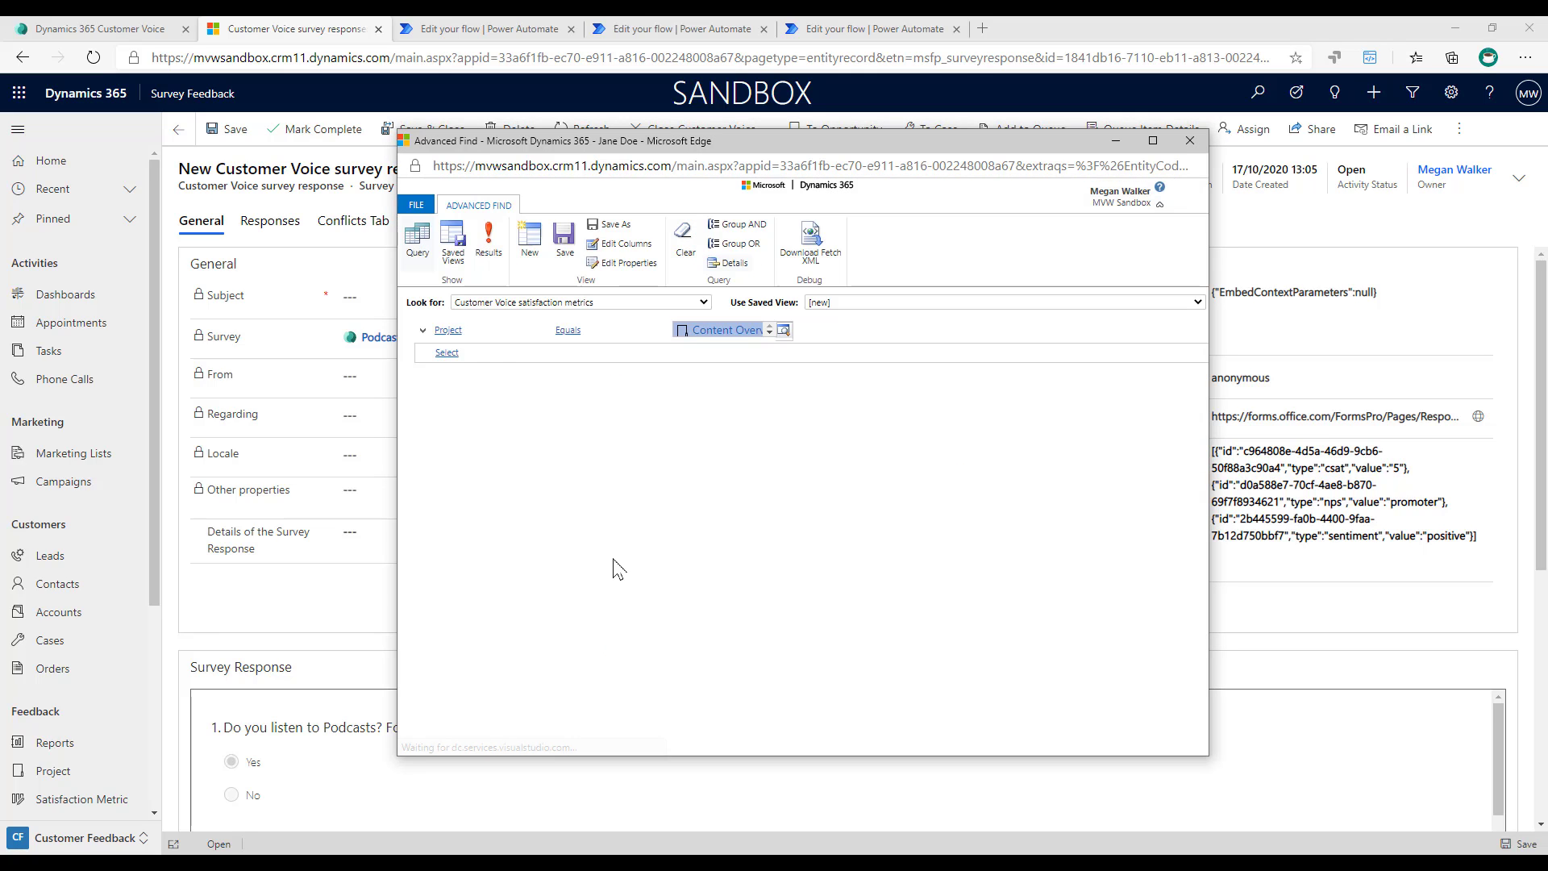
Step: Add a criterion that Type equals Sentiment, and run the satisfaction metrics query
{"action": "left_click", "coordinate": [448, 353]}
{"action": "left_click", "coordinate": [492, 352]}
{"action": "scroll", "coordinate": [598, 456], "scroll_direction": "down", "scroll_amount": 3}
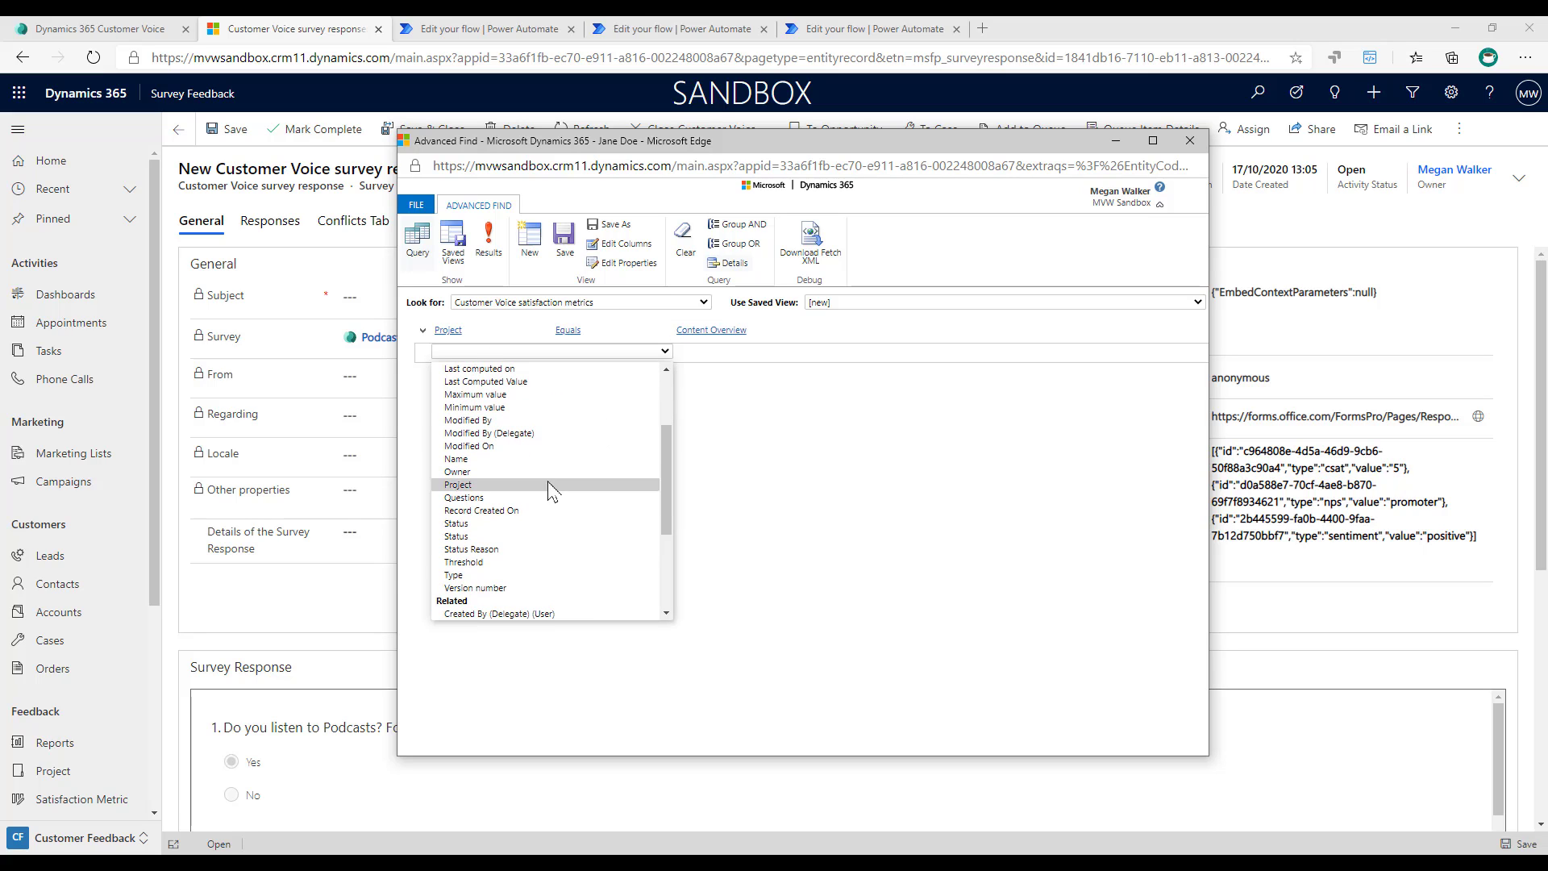
{"action": "left_click", "coordinate": [536, 575]}
{"action": "left_click", "coordinate": [740, 350]}
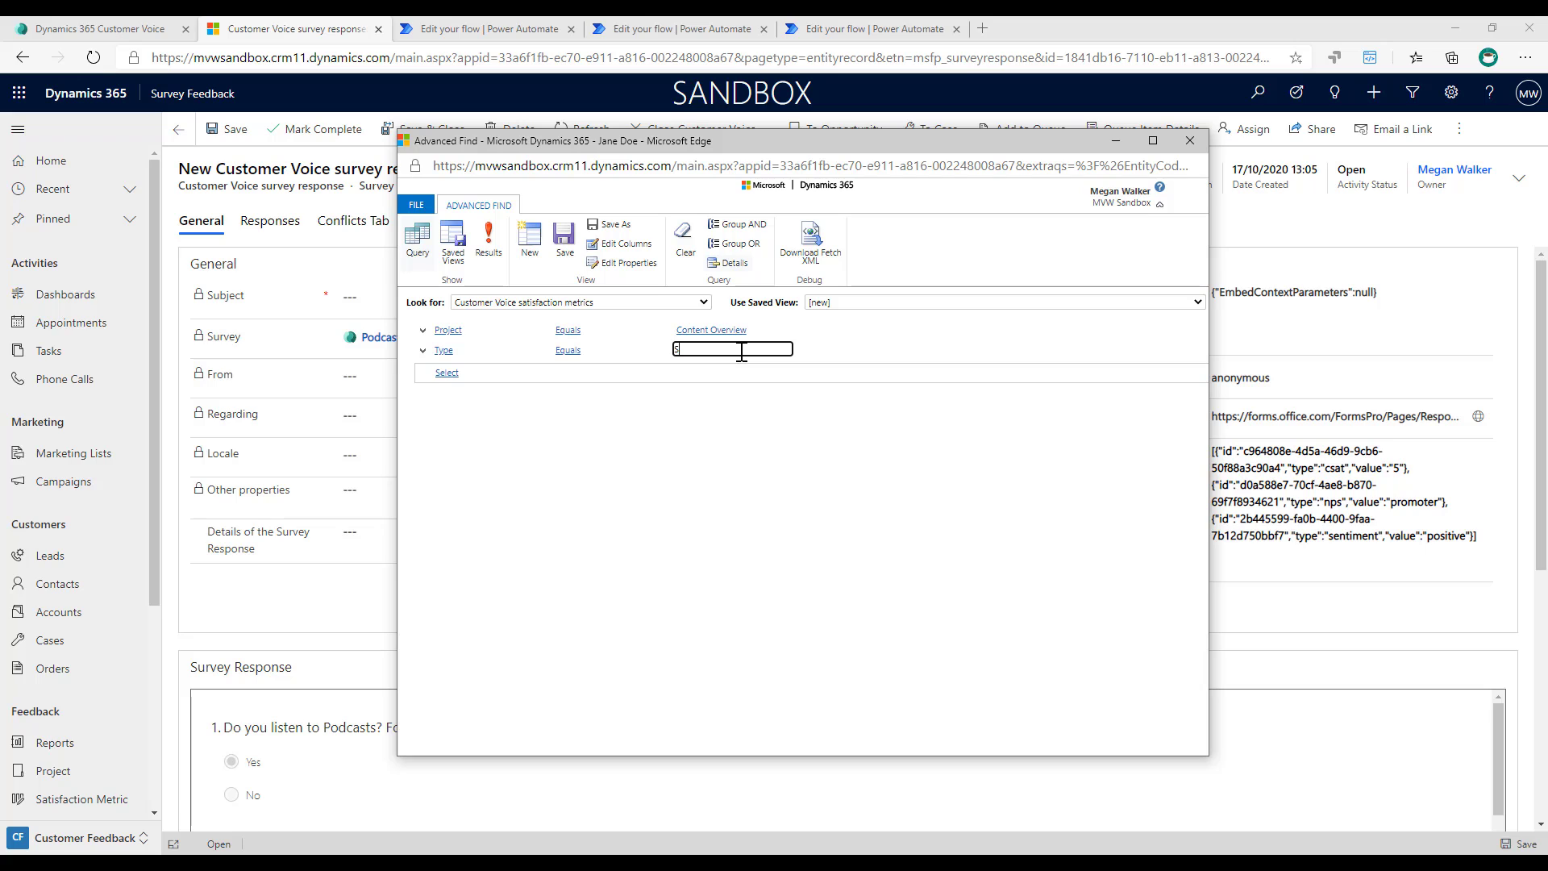
{"action": "type", "text": "Sentiment"}
{"action": "left_click", "coordinate": [489, 240]}
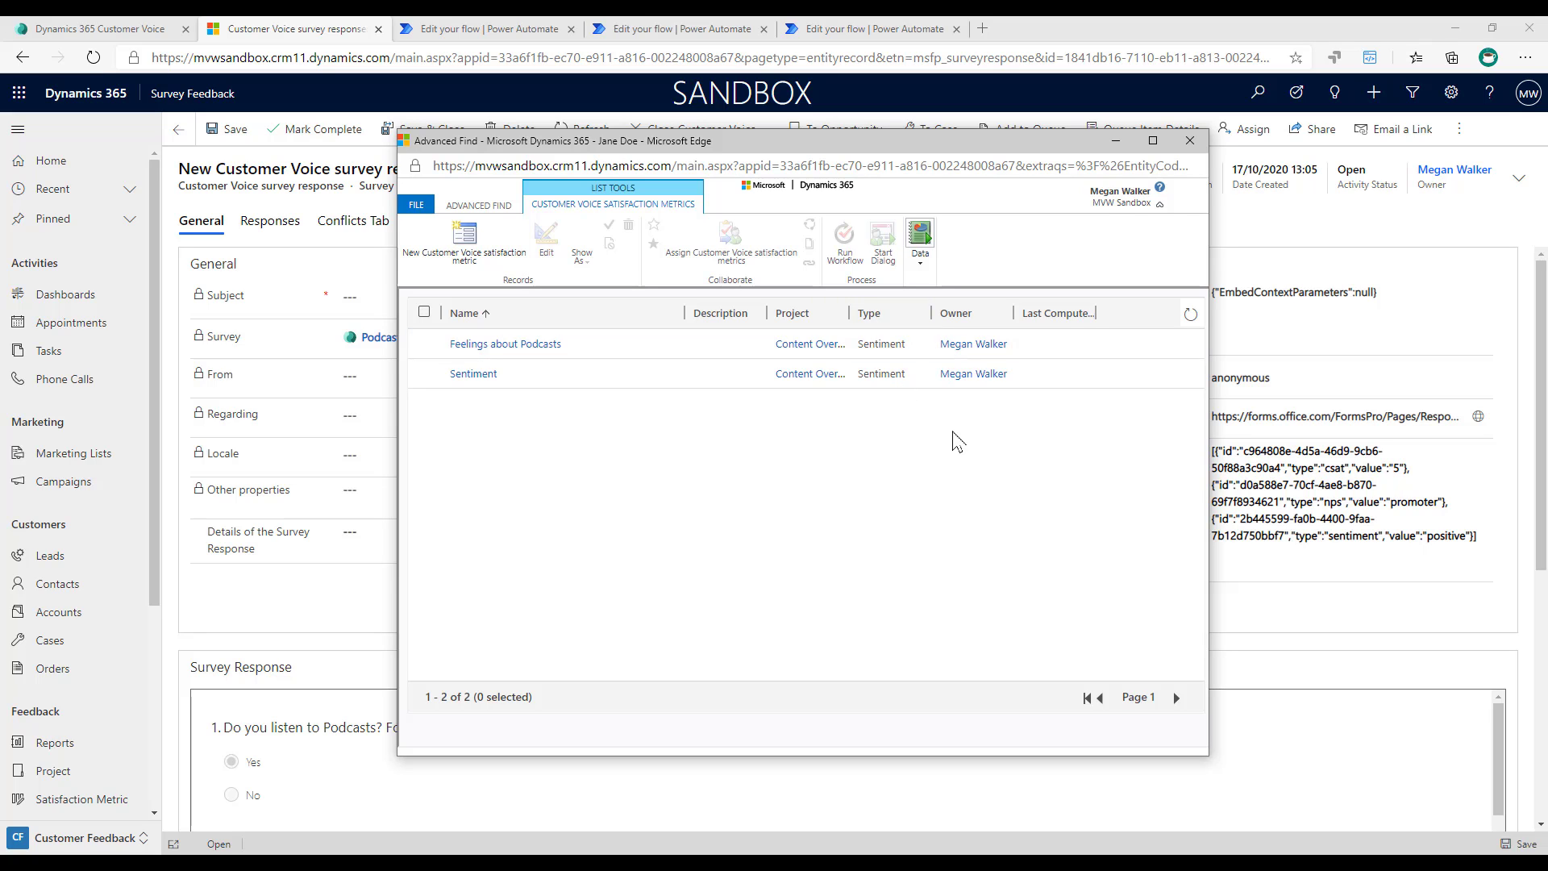
Step: Export the found Customer Voice satisfaction metrics to Excel, open the downloaded workbook and enable editing
{"action": "left_click", "coordinate": [1153, 141]}
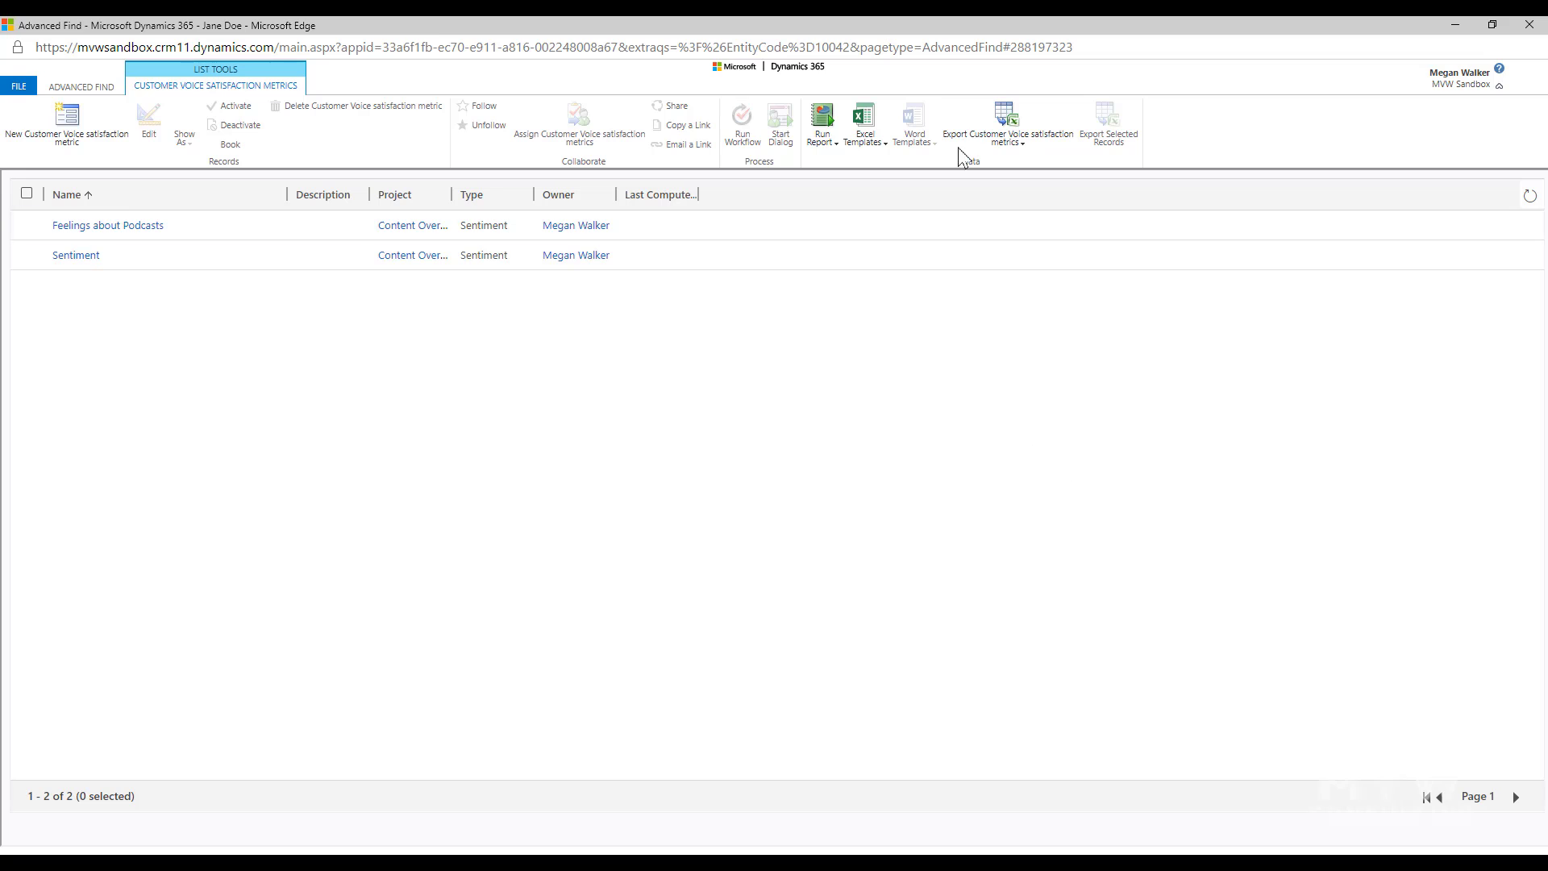
{"action": "left_click", "coordinate": [979, 121]}
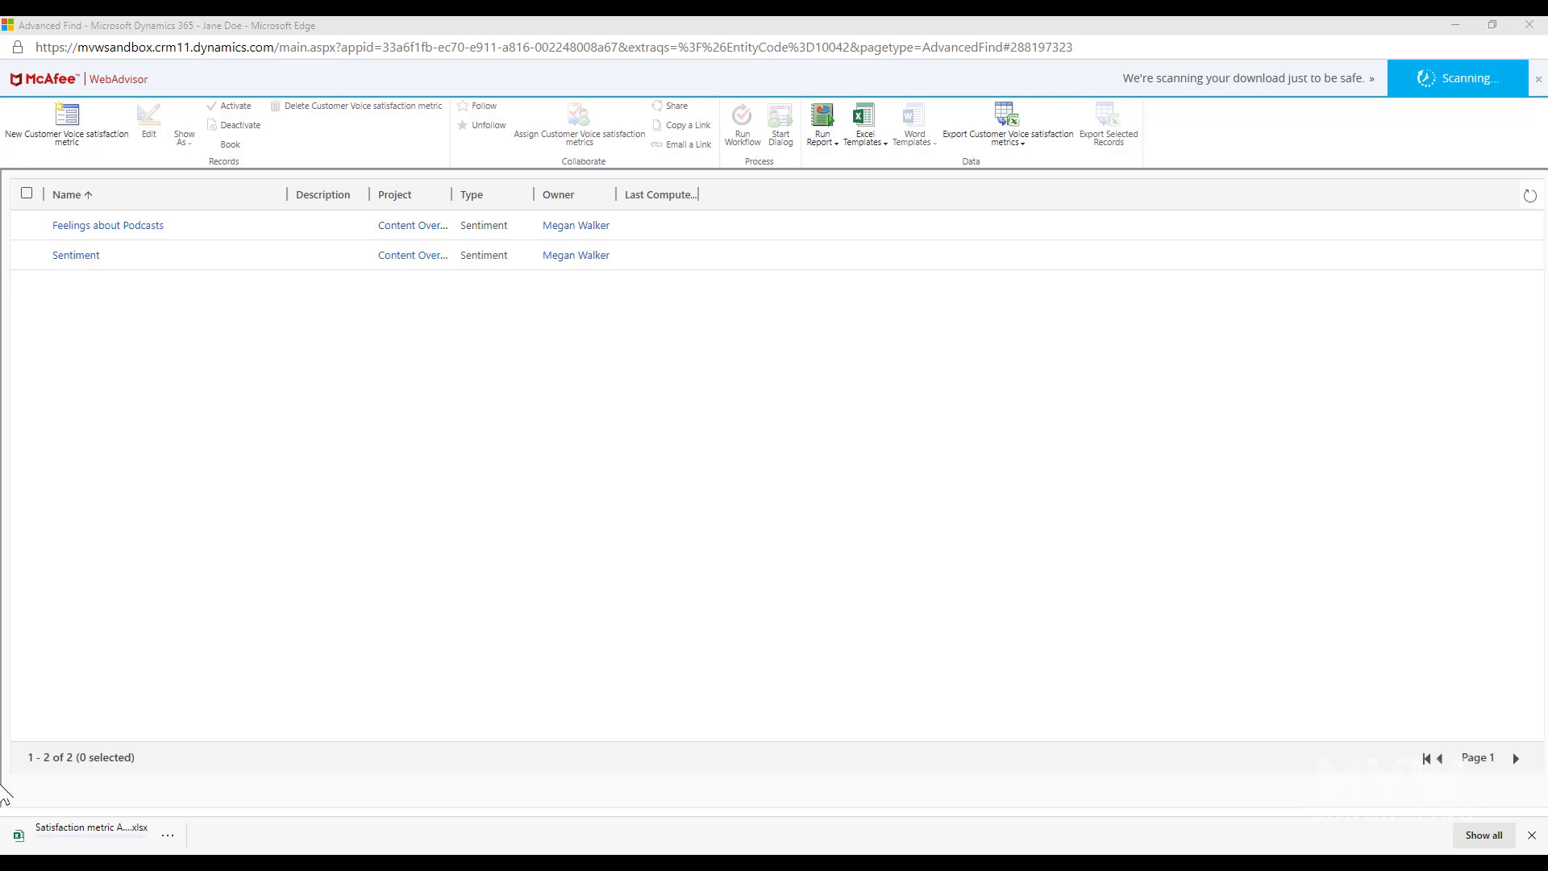
{"action": "left_click", "coordinate": [87, 834]}
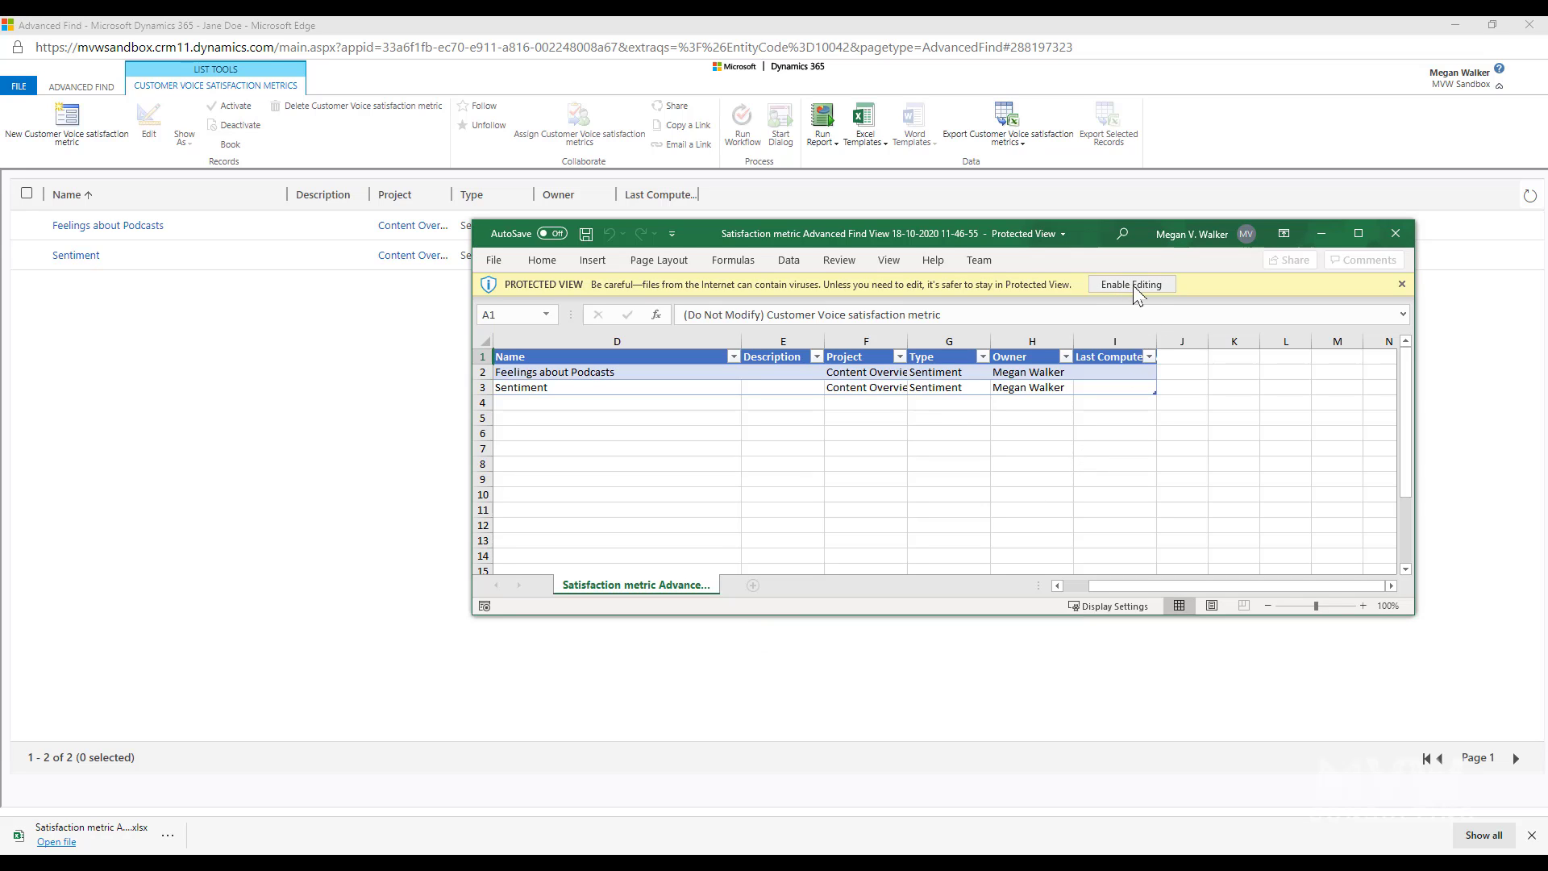
{"action": "left_click", "coordinate": [1131, 284]}
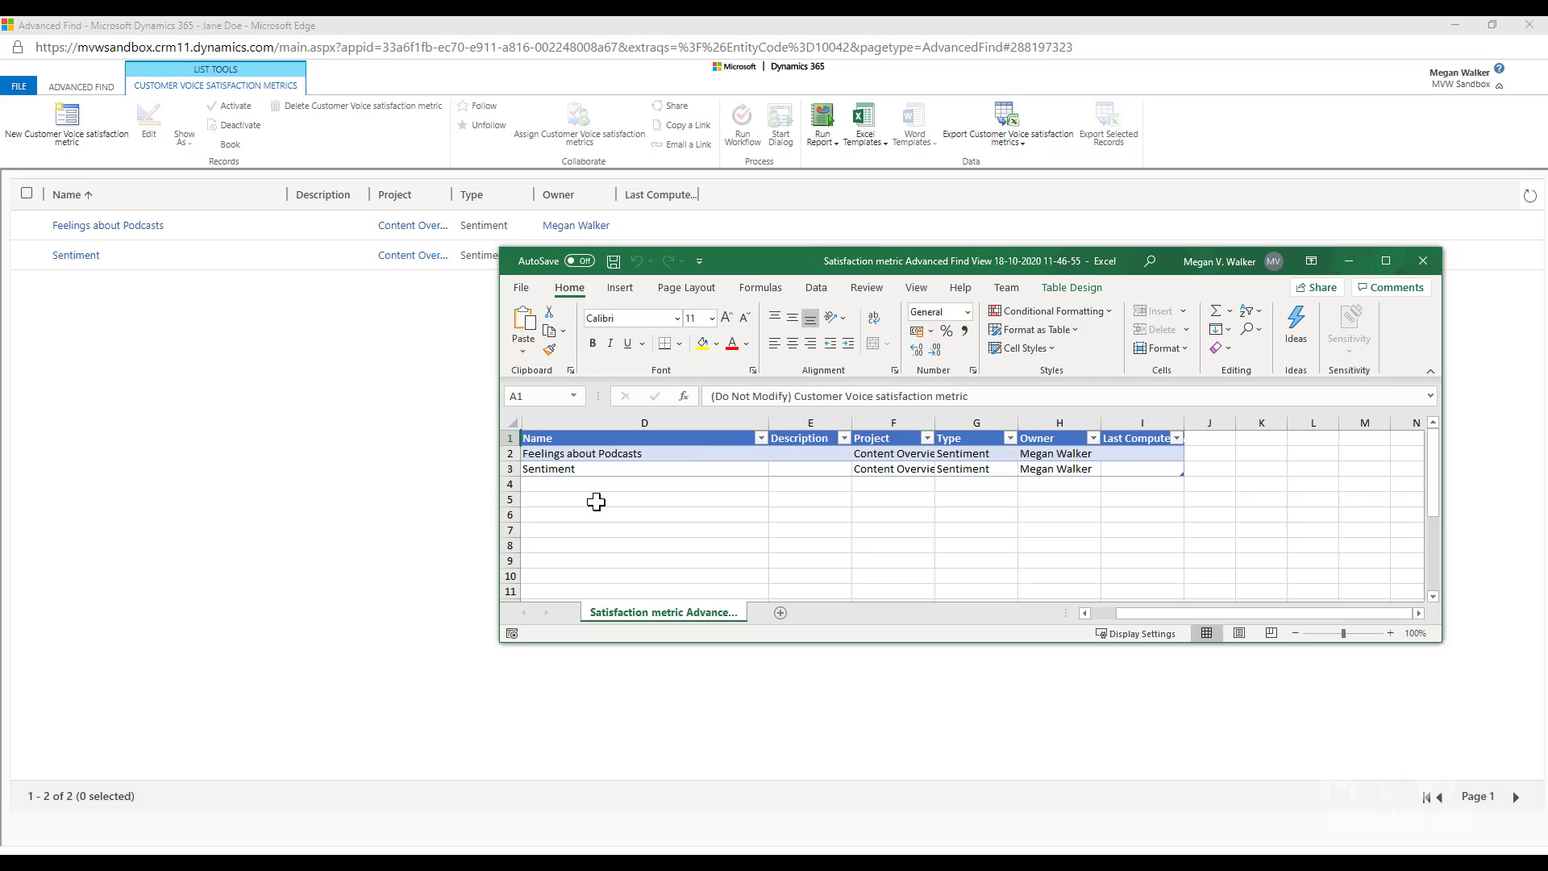
Step: Autofit all worksheet columns and reveal the metric ids in column A, including the Sentiment metric's id
{"action": "left_click", "coordinate": [514, 423]}
{"action": "double_click", "coordinate": [522, 423]}
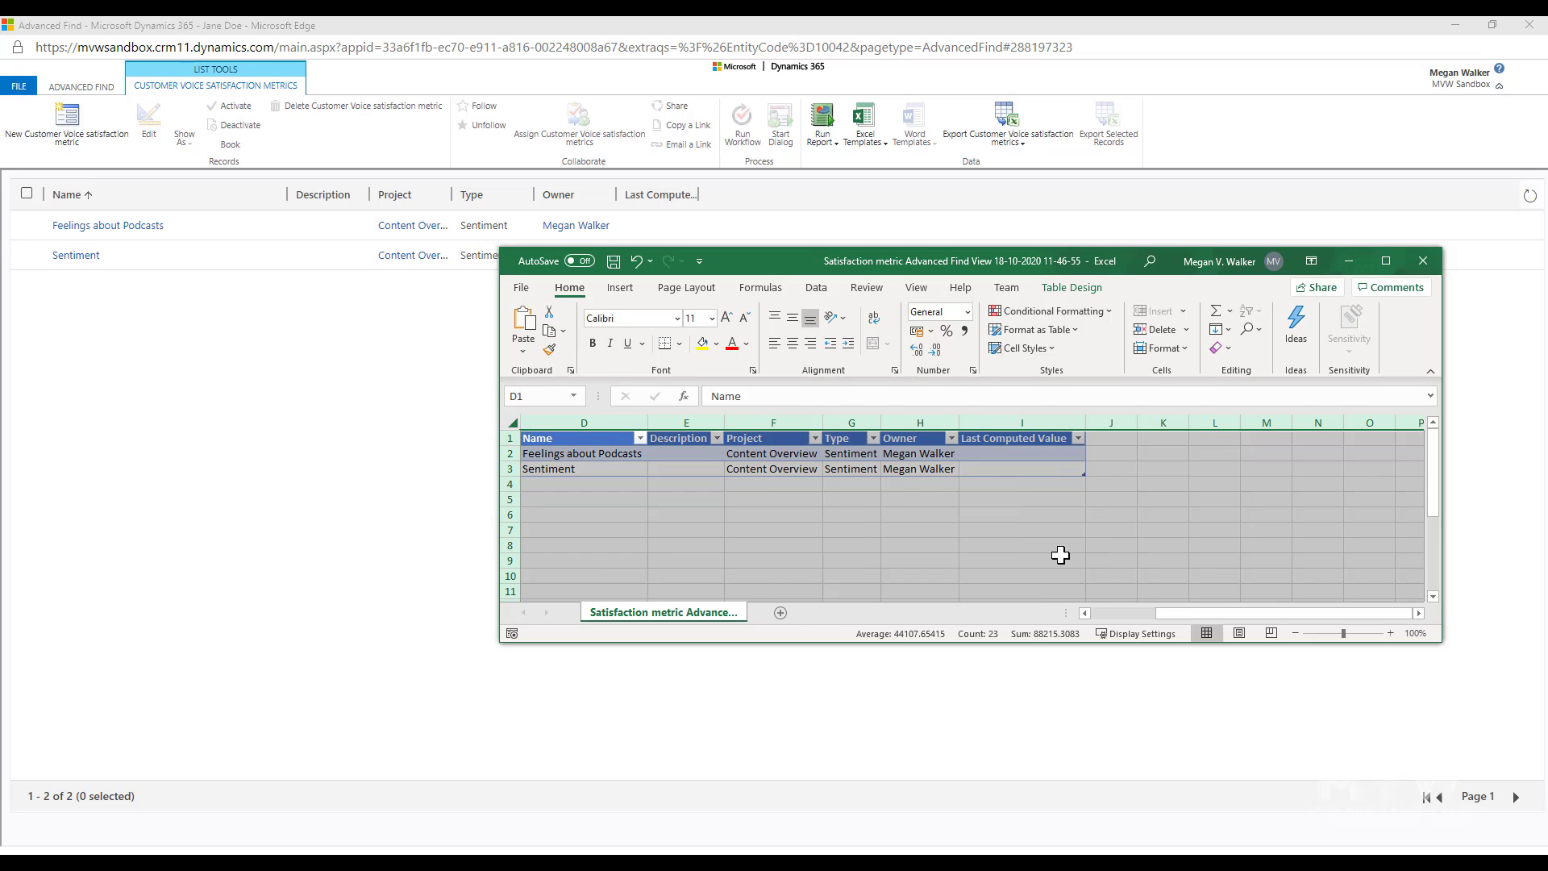
{"action": "scroll", "coordinate": [1090, 619], "scroll_direction": "left", "scroll_amount": 3}
{"action": "scroll", "coordinate": [1090, 619], "scroll_direction": "left", "scroll_amount": 3}
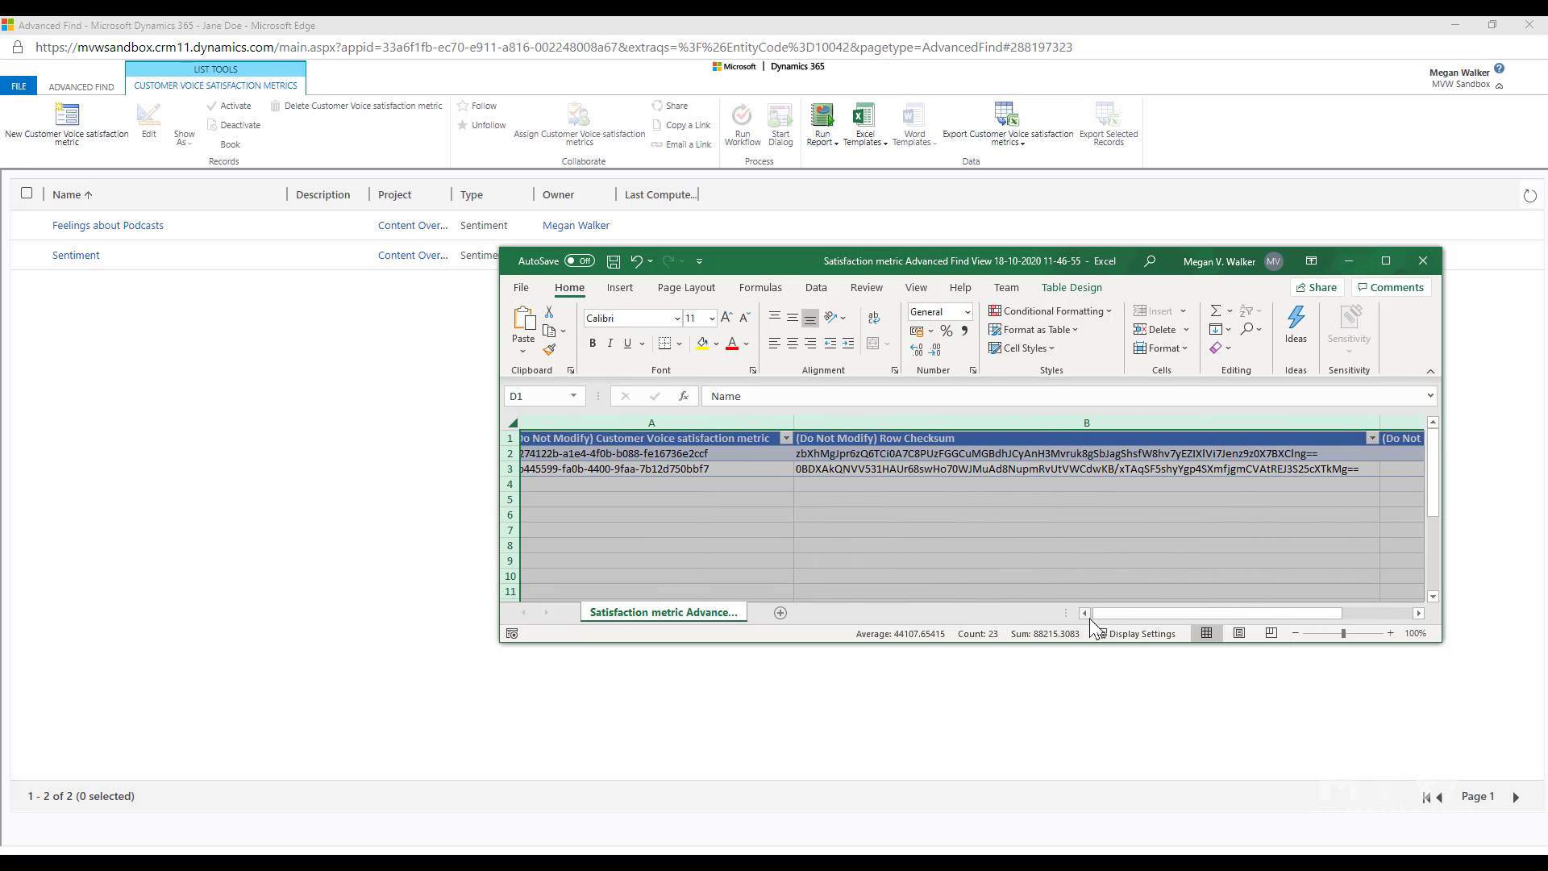
{"action": "left_click", "coordinate": [641, 474]}
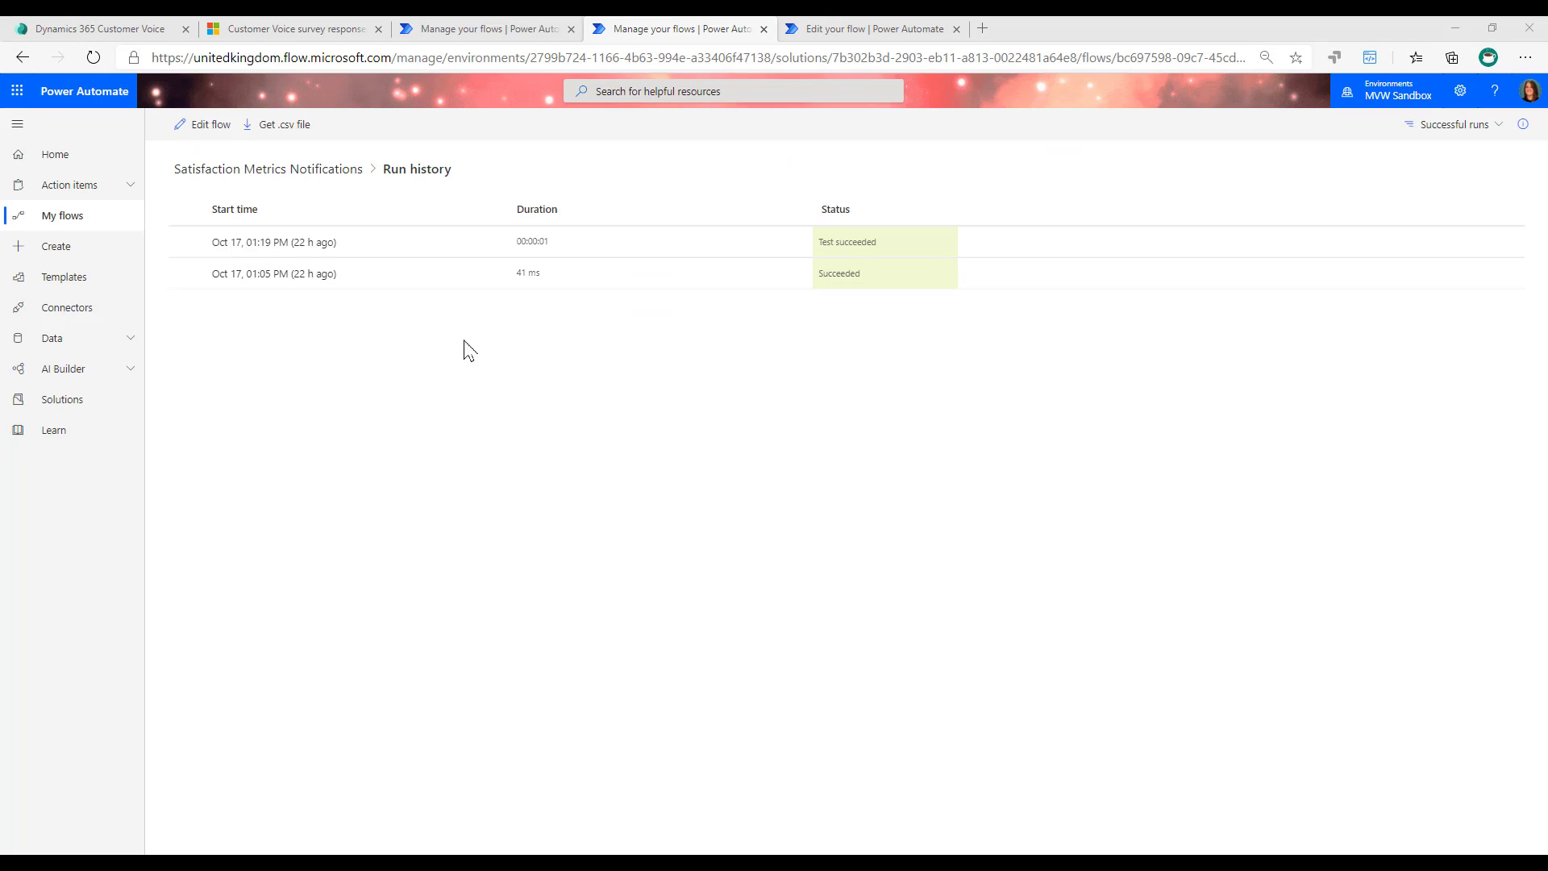
Step: Open the Satisfaction Metrics Notifications run from Oct 17, 01:19 PM and examine the Parse JSON output body, including the csat id
{"action": "left_click", "coordinate": [290, 242]}
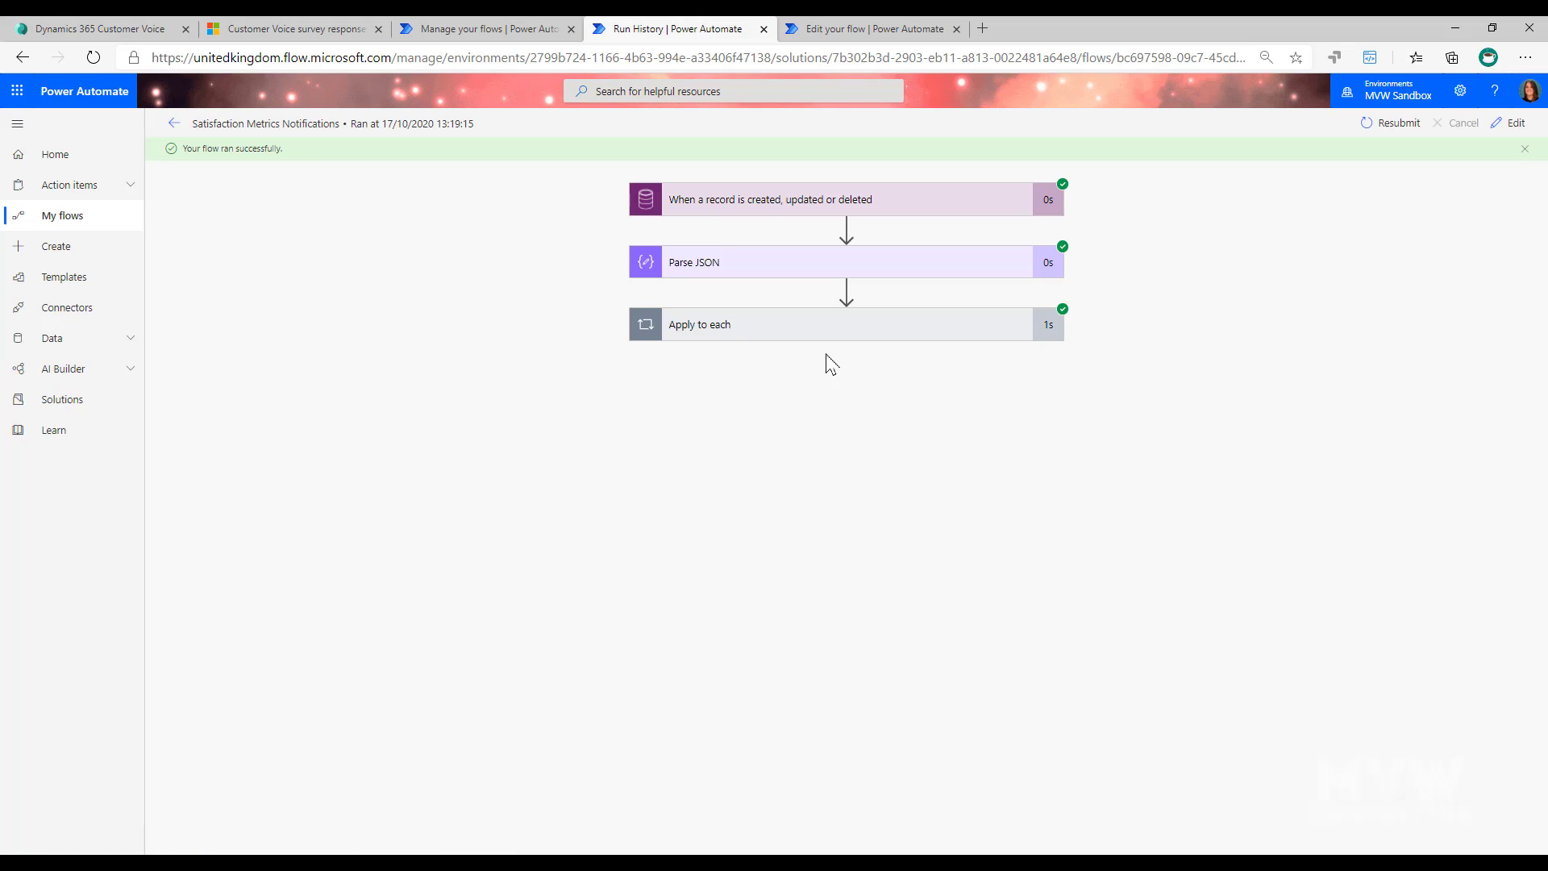
{"action": "left_click", "coordinate": [738, 262]}
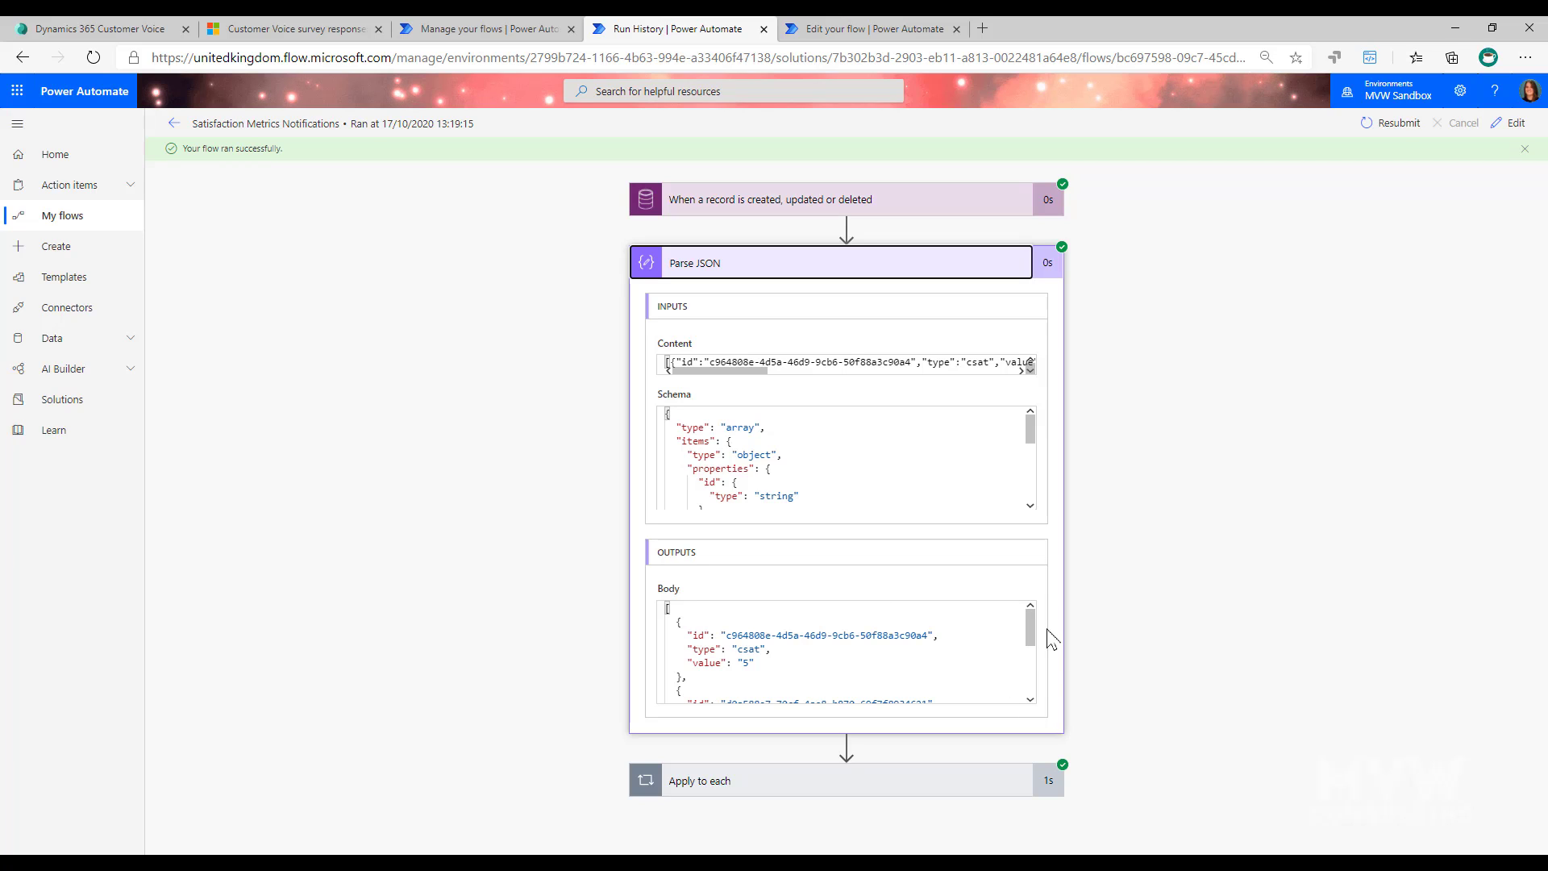
{"action": "left_click", "coordinate": [1033, 700]}
{"action": "left_click", "coordinate": [1032, 700]}
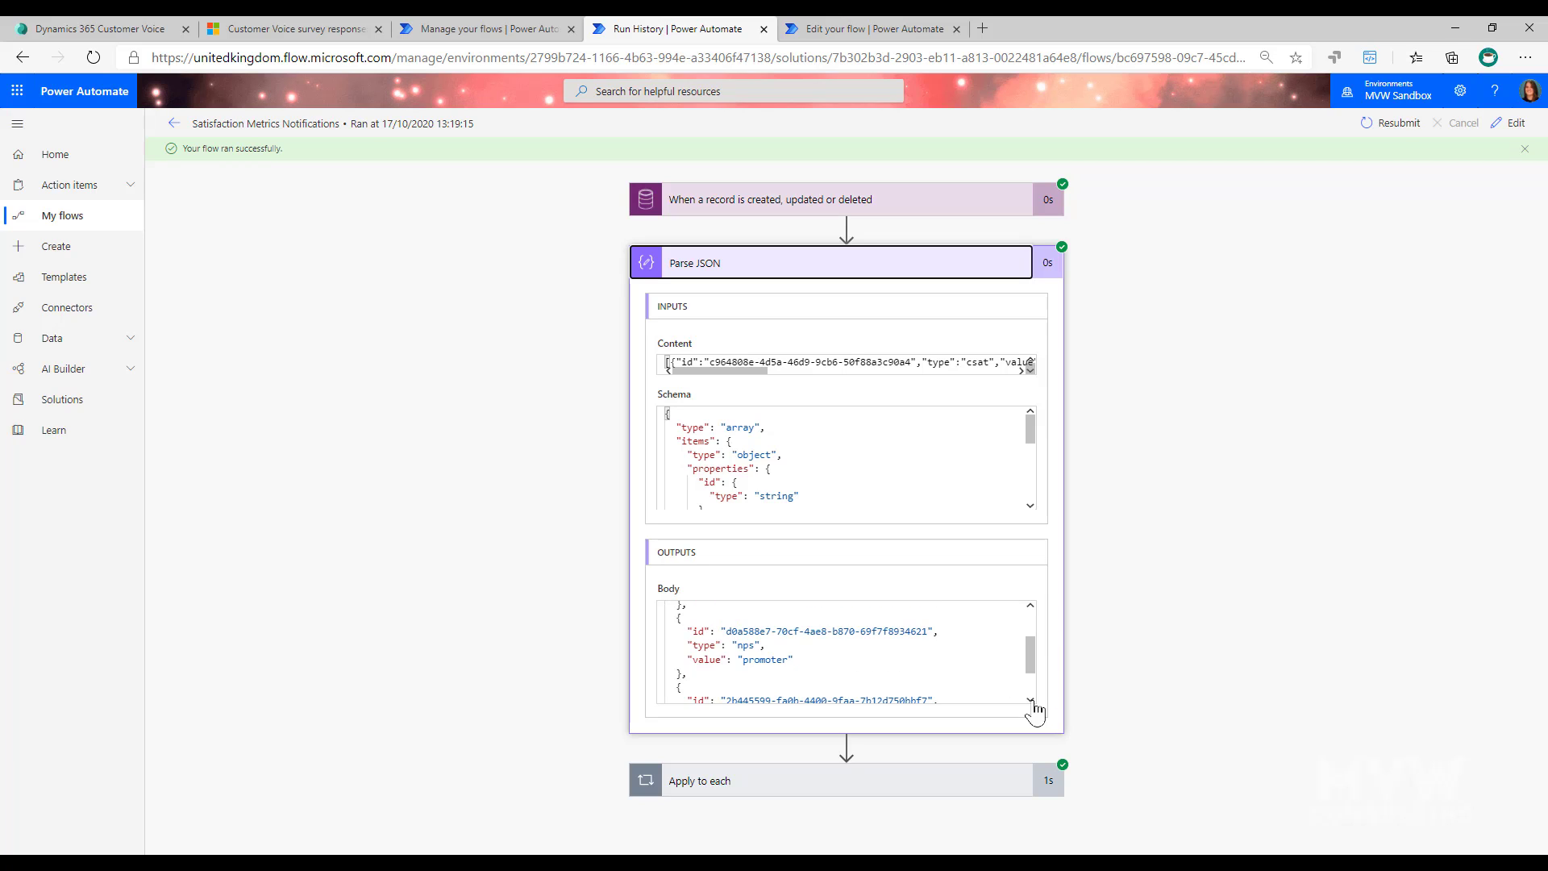
{"action": "left_click", "coordinate": [1032, 701]}
{"action": "left_click", "coordinate": [1032, 700]}
{"action": "left_click_drag", "start_coordinate": [1033, 681], "coordinate": [1035, 619]}
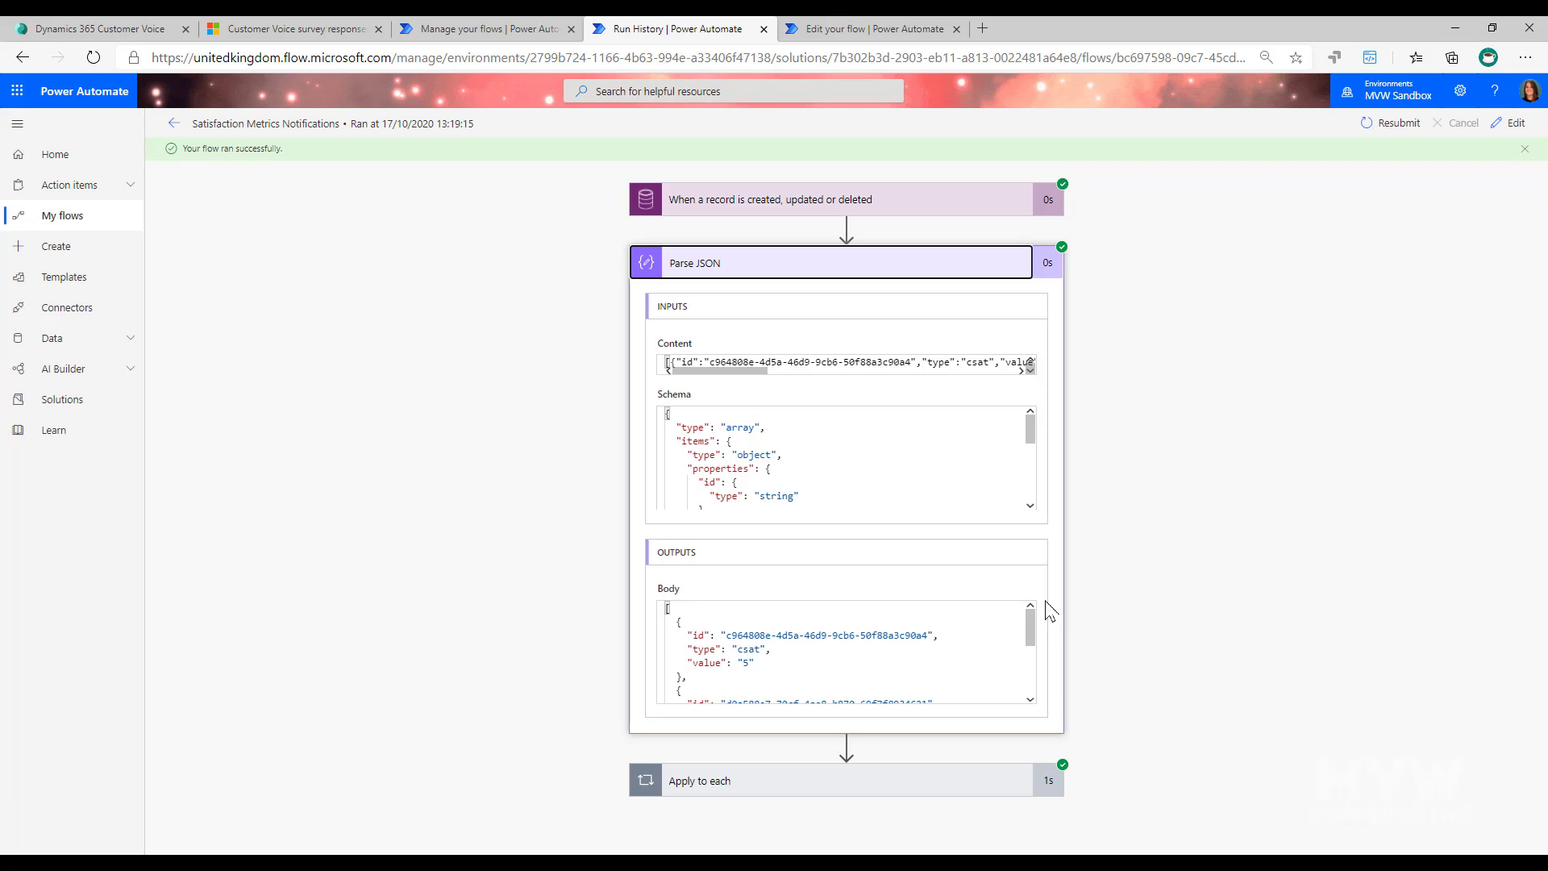
{"action": "left_click_drag", "start_coordinate": [722, 636], "coordinate": [934, 637]}
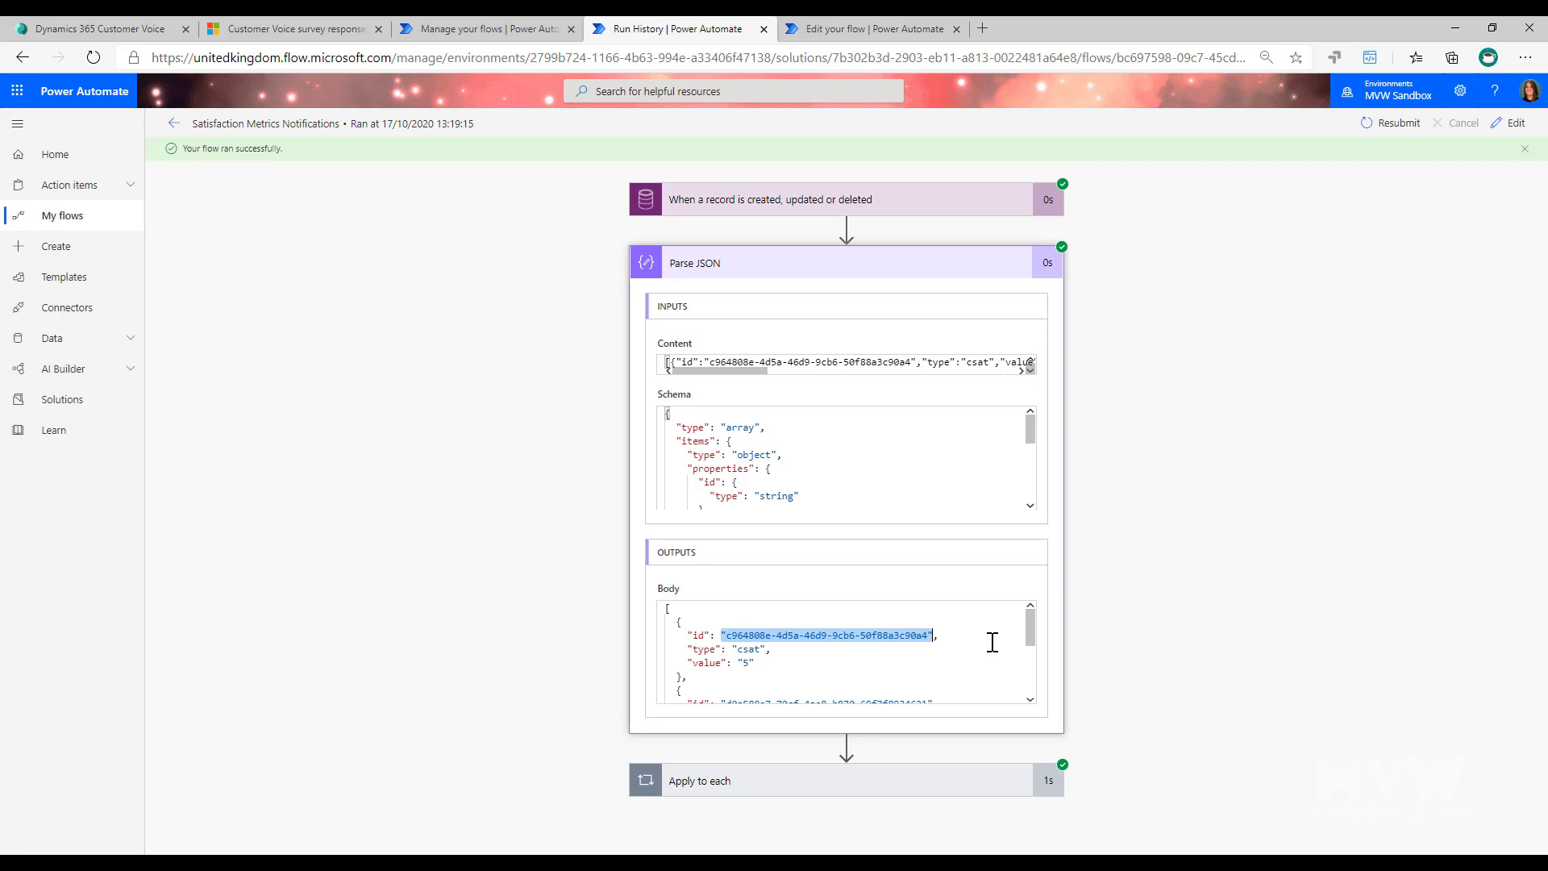